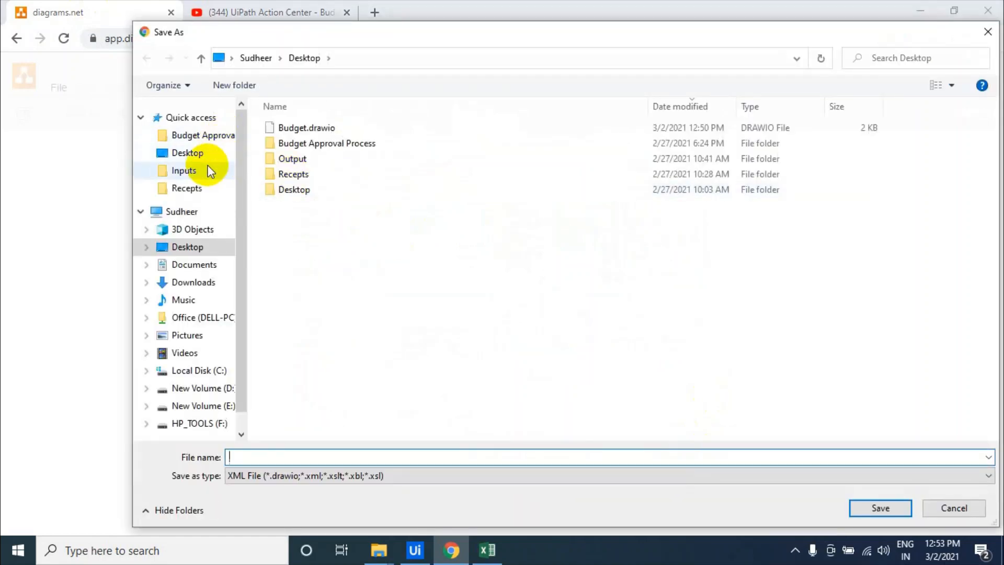
Save the diagram as Budget-Flow in the desktop's Budget Approval Process folder
left_click(201, 152)
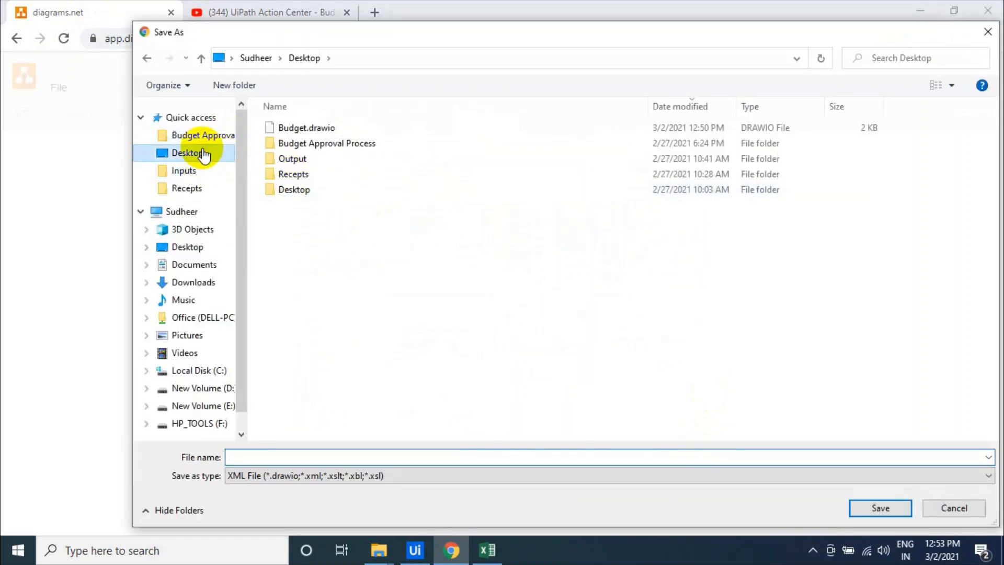
double_click(317, 146)
left_click(359, 457)
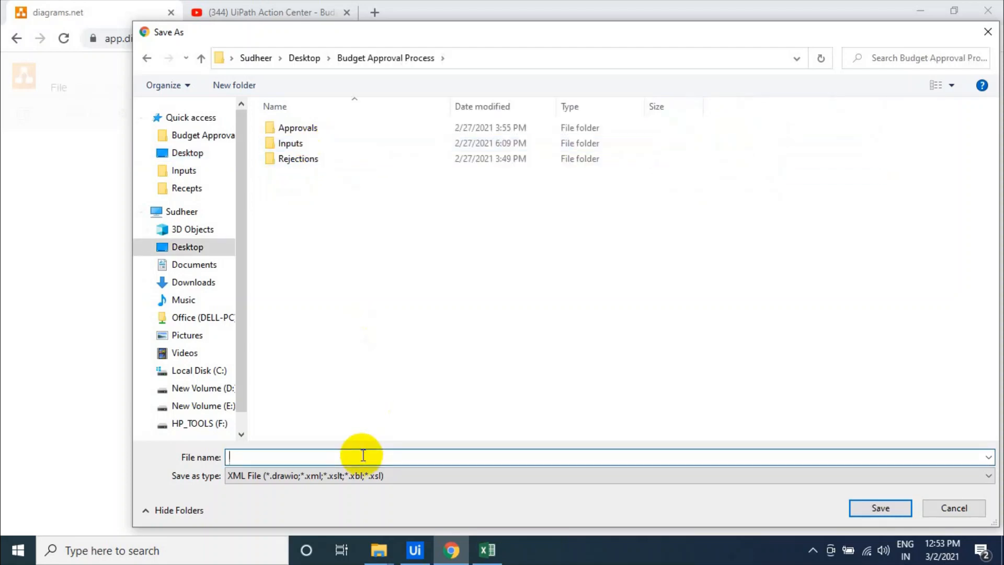
type("Budget")
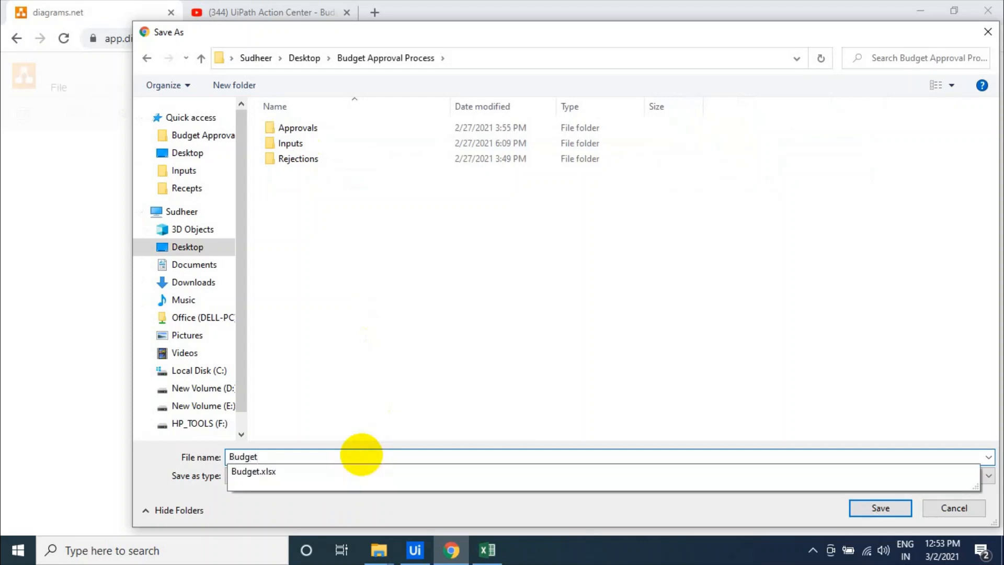
type("-Flow")
key("Return")
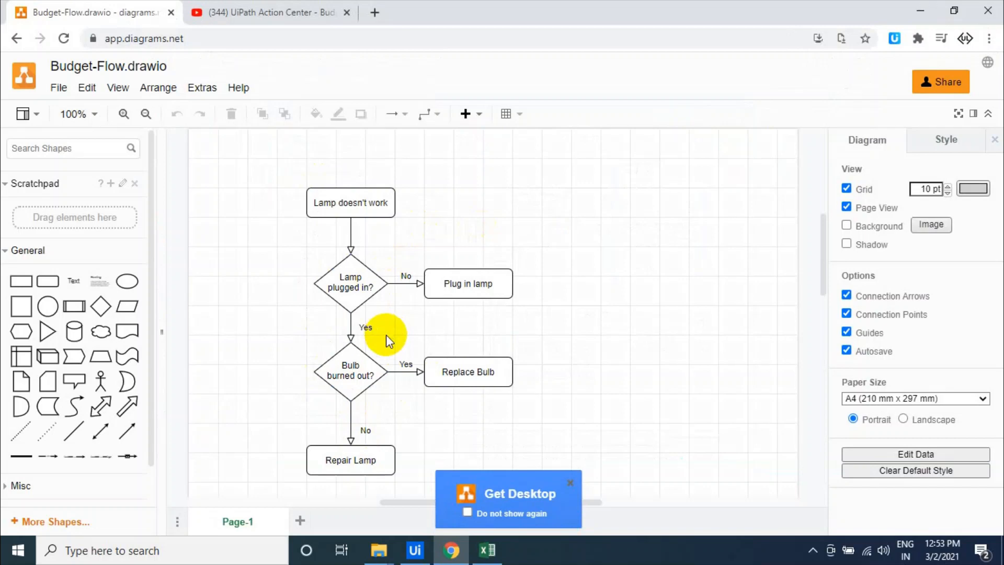
Show the desktop, open the Budget Approval Process folder in a maximized window and go into its Inputs folder
key("super+d")
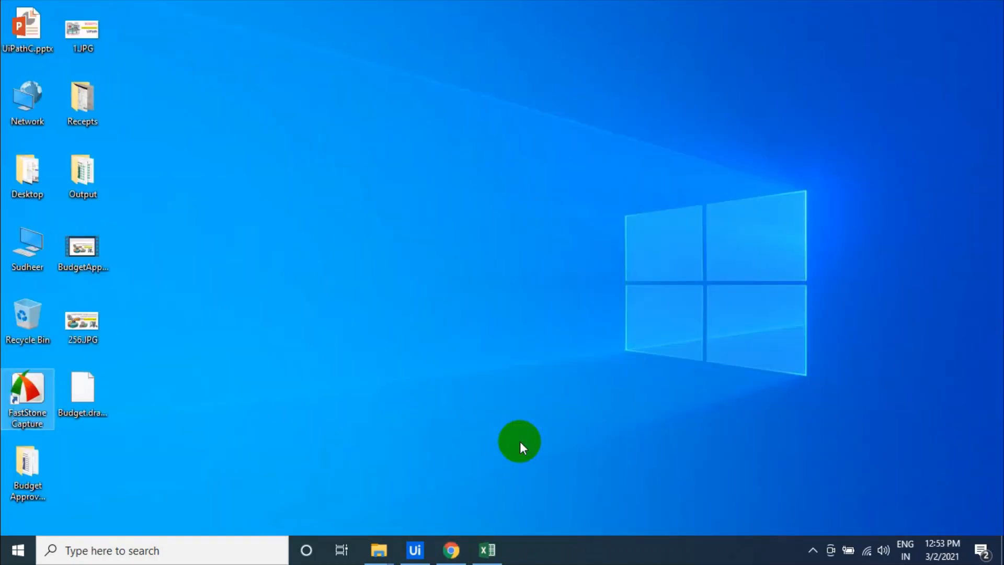
double_click(21, 463)
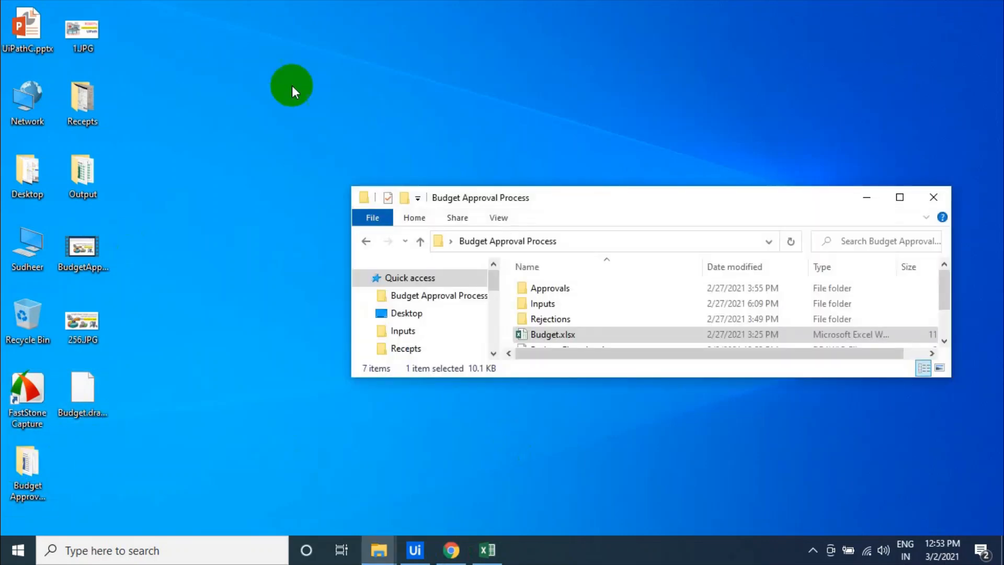
left_click(555, 198)
double_click(555, 198)
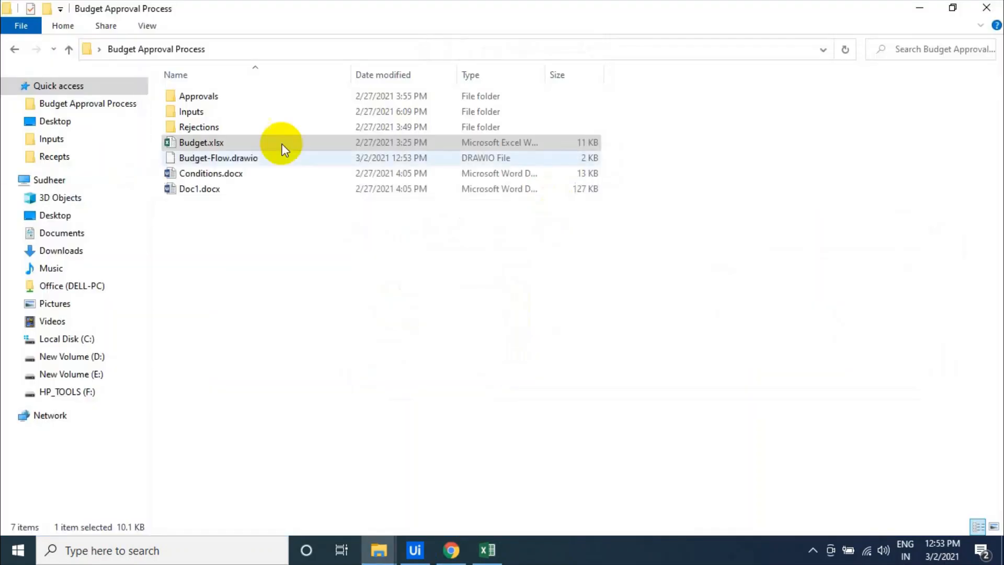
left_click(221, 120)
double_click(221, 111)
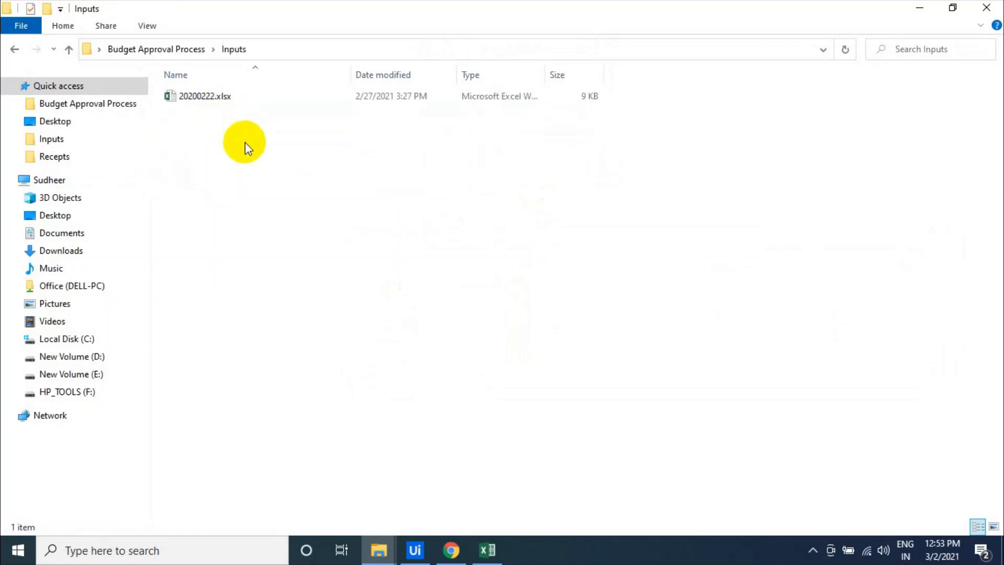
Back in the diagram, relabel the "Lamp doesn't work" box "Read Today's Request File (XLSX) from INPUT folder" and enlarge it to fit
left_click(459, 551)
left_click(358, 200)
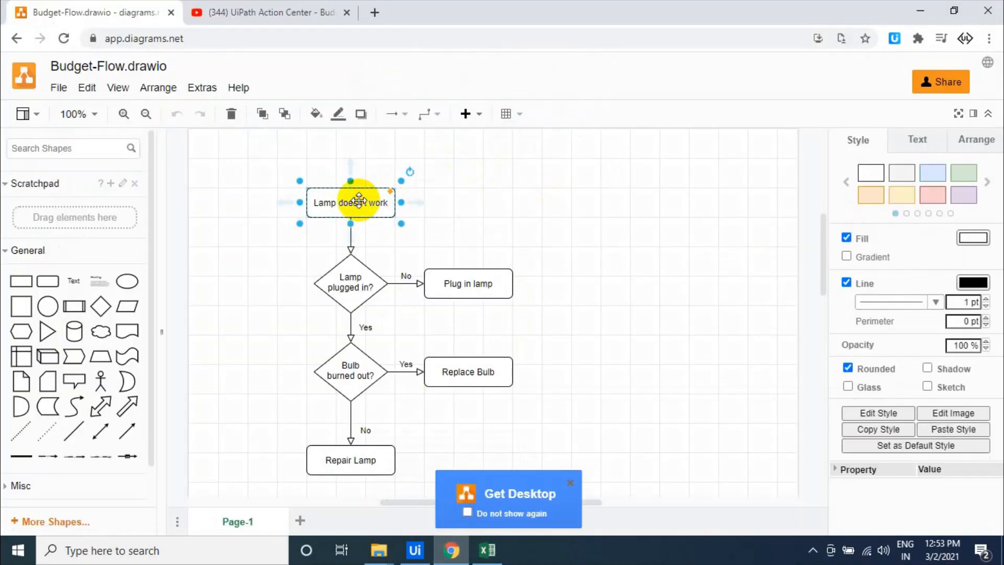
double_click(359, 202)
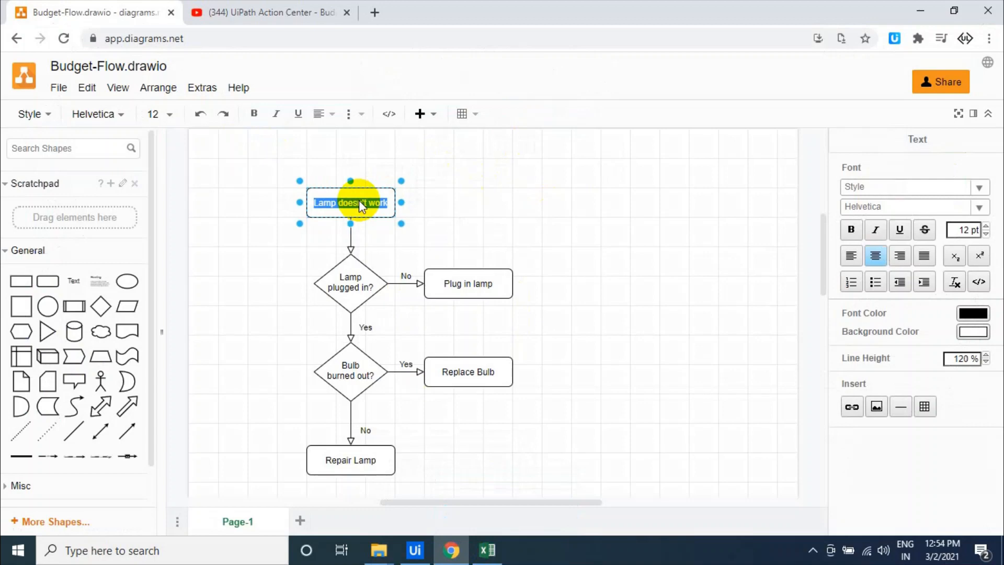
type("Read Today's Request File")
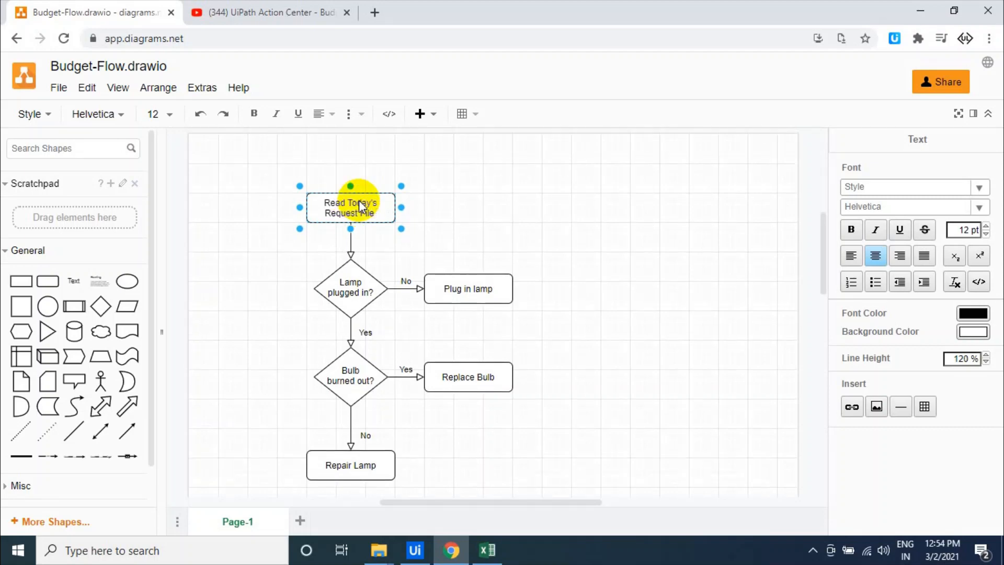
type(" (XLSX) from input")
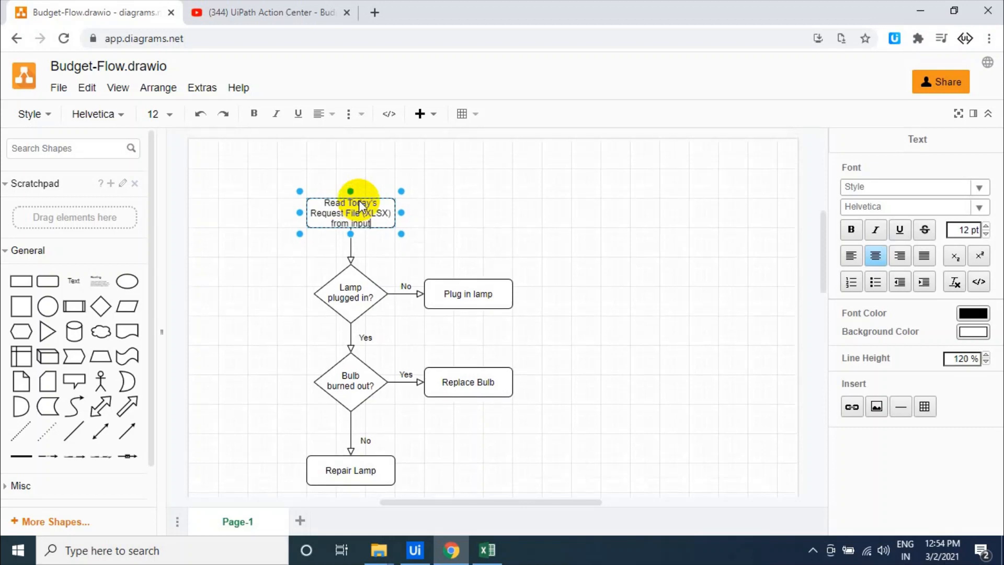
key("BackSpace")
key("BackSpace")
key("BackSpace")
key("BackSpace")
key("BackSpace")
type("INPUT folder")
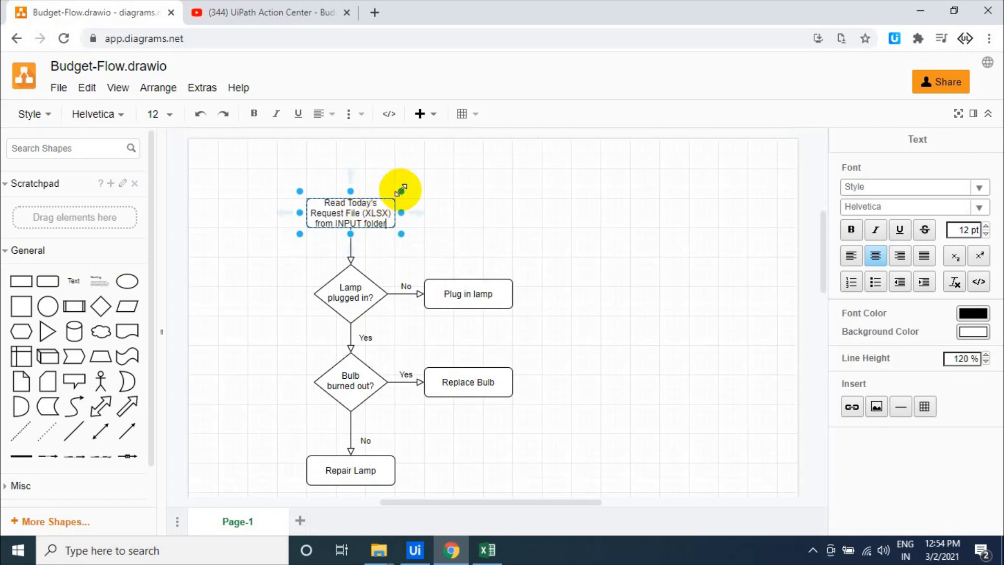
left_click_drag(401, 191, 393, 155)
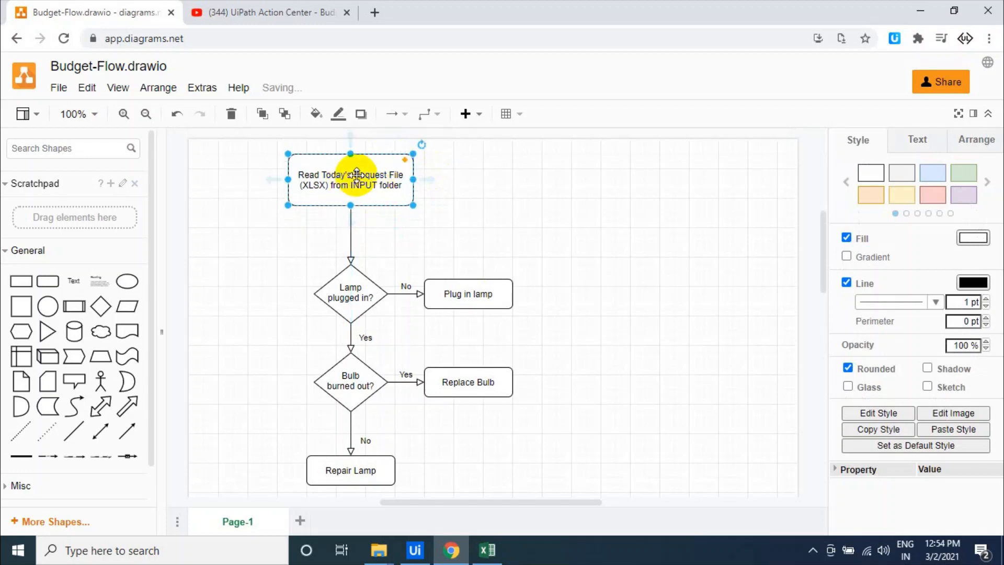
left_click(439, 250)
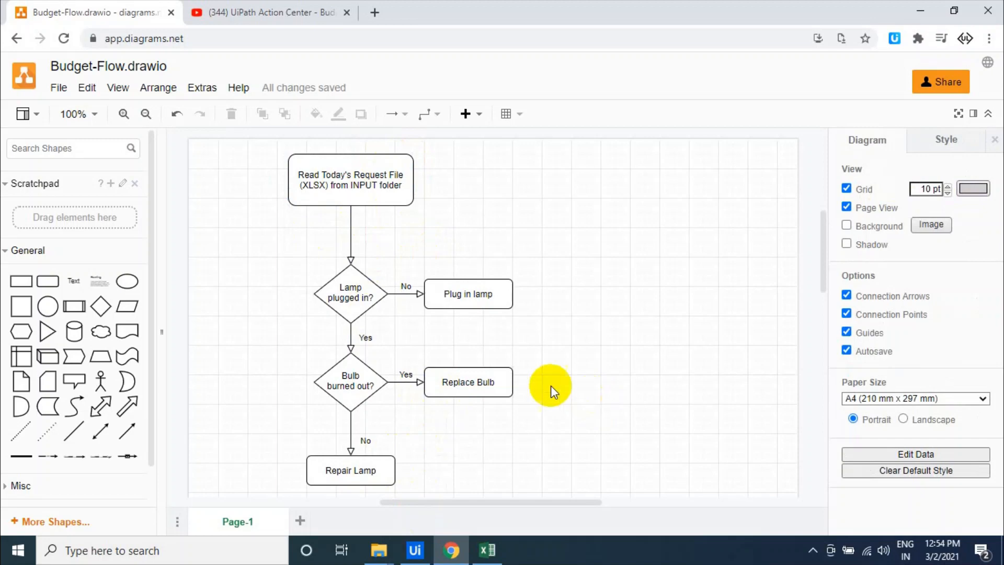
Switch to File Explorer's Inputs folder, open 20200222.xlsx to review its budget requests and close it
left_click(364, 288)
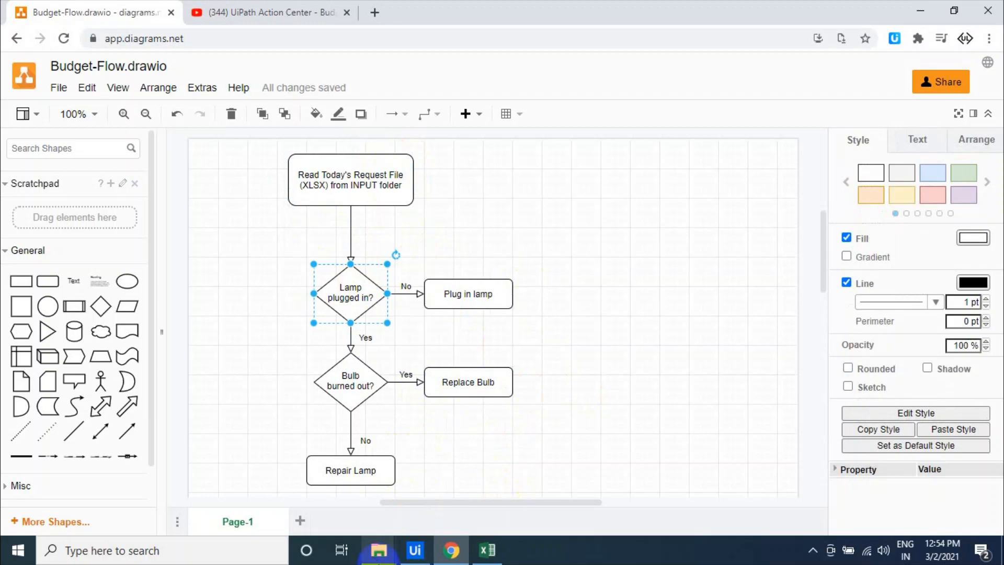
left_click(390, 539)
left_click(432, 475)
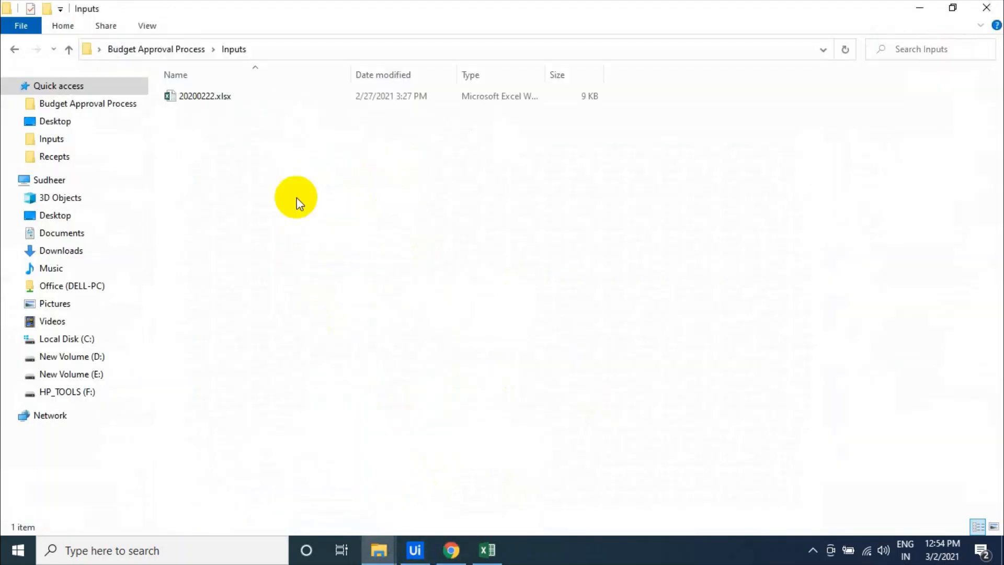
left_click(215, 93)
double_click(215, 93)
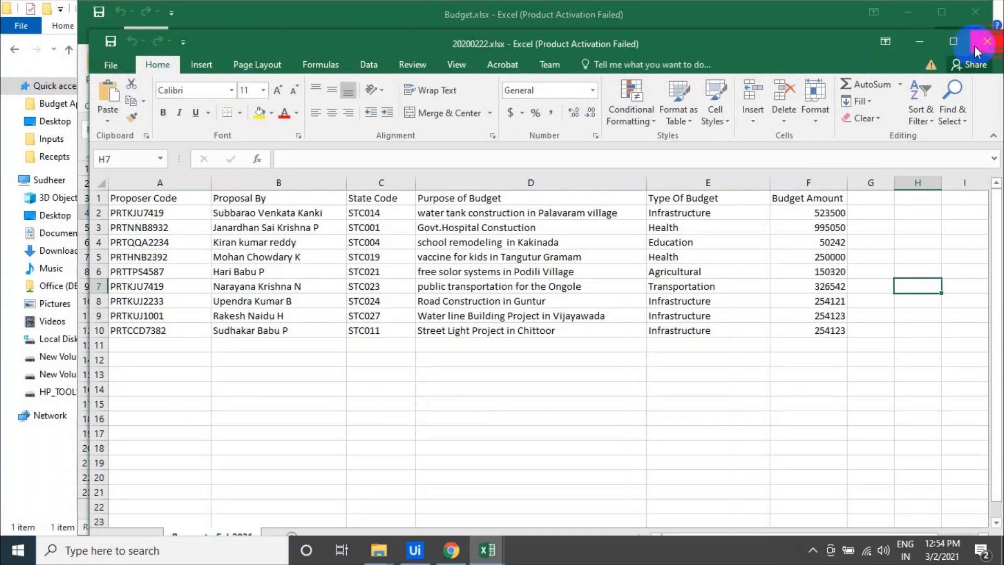
left_click(975, 42)
key("super+d")
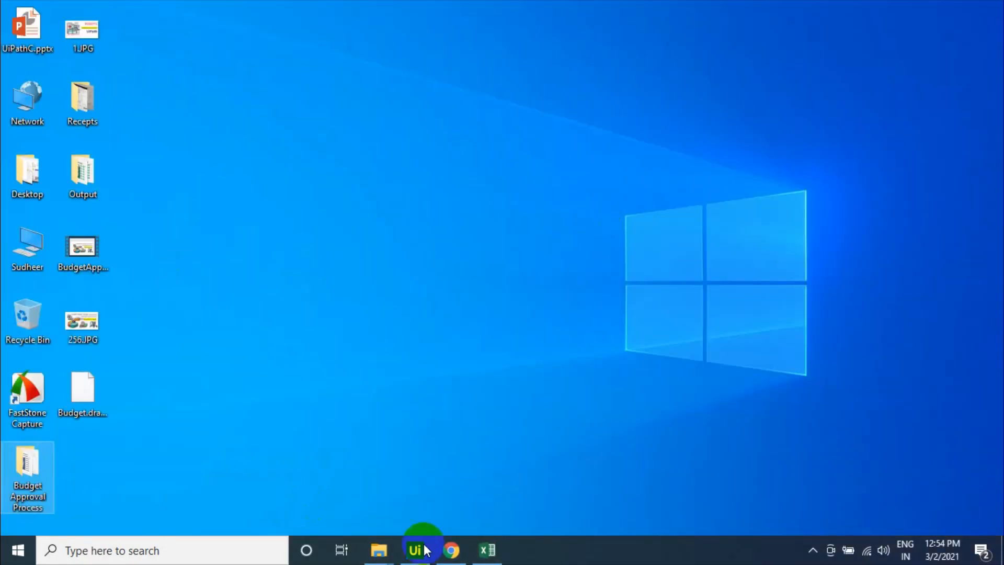
Duplicate 20200222.xlsx in the Inputs folder and rename the copy 20210302.xlsx
mouse_move(392, 557)
left_click(449, 497)
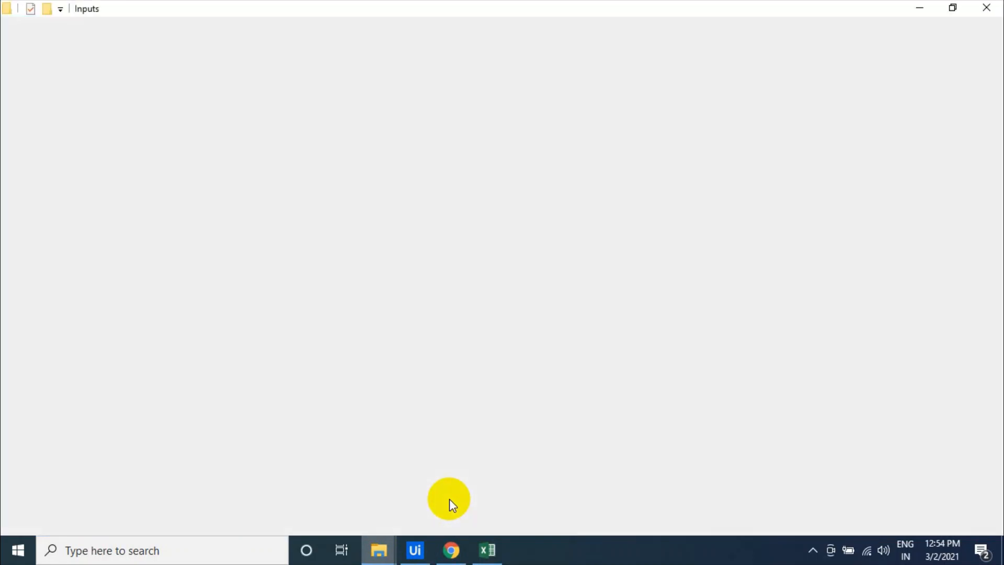
left_click(193, 104)
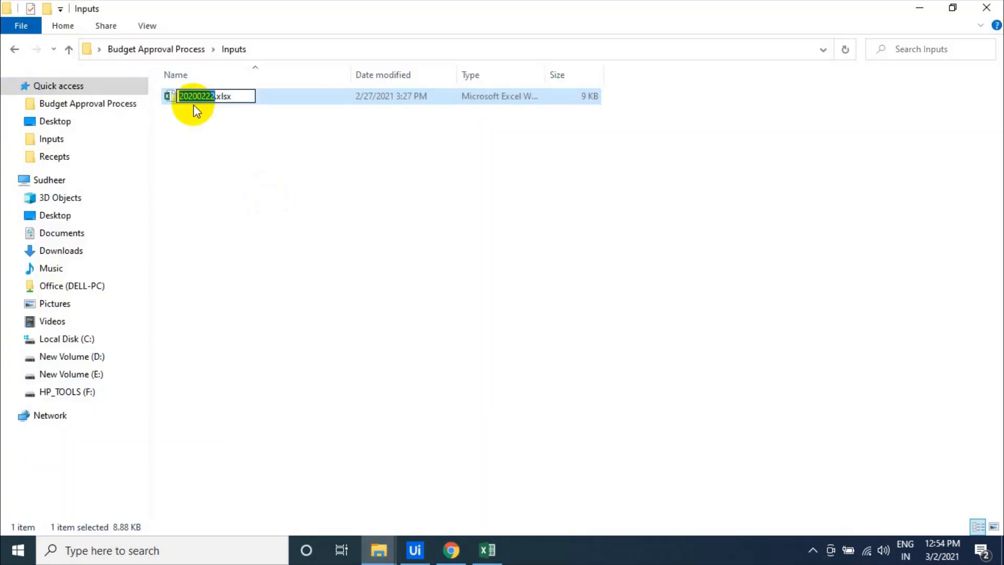
double_click(194, 104)
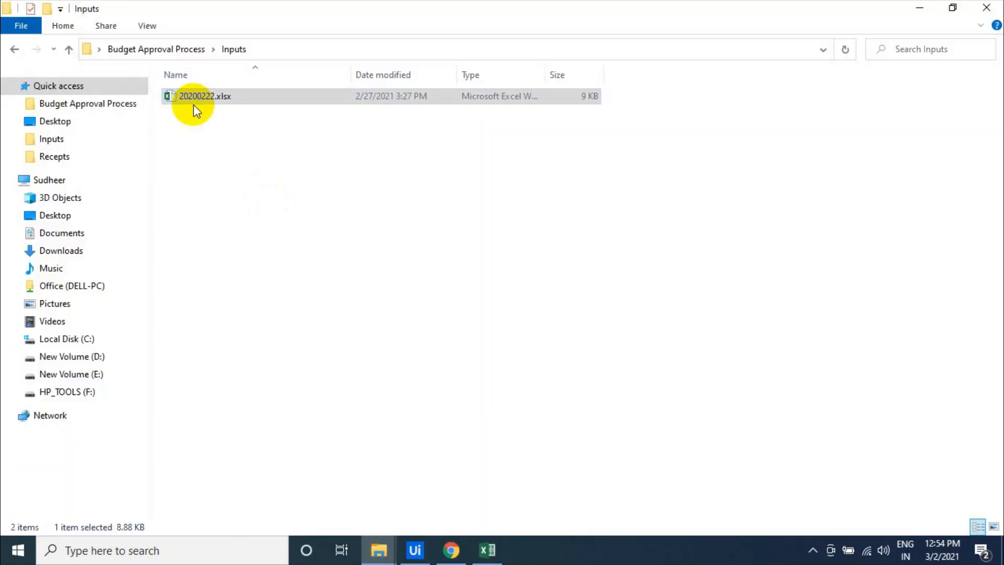
key("F2")
key("Right")
key("BackSpace")
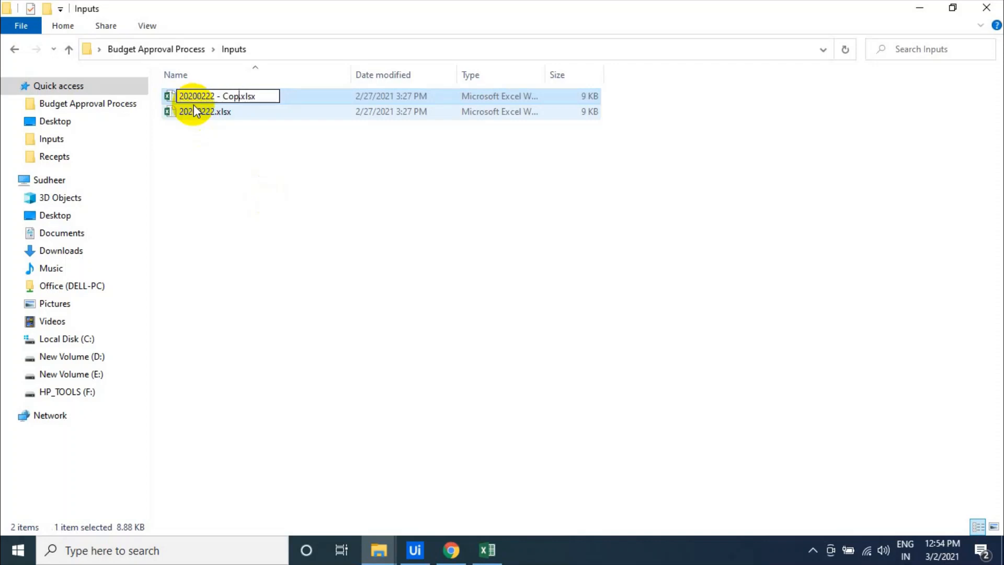
key("BackSpace")
key("BackSpace")
key("BackSpace")
key("BackSpace")
key("BackSpace")
key("BackSpace")
key("BackSpace")
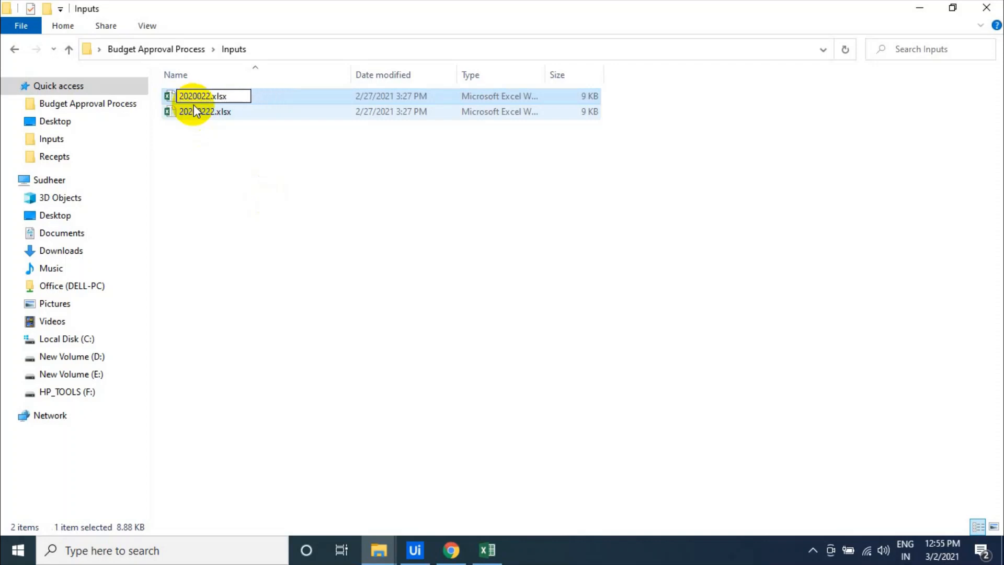
key("BackSpace")
key("BackSpace")
key("BackSpace")
key("BackSpace")
type("10302")
key("Return")
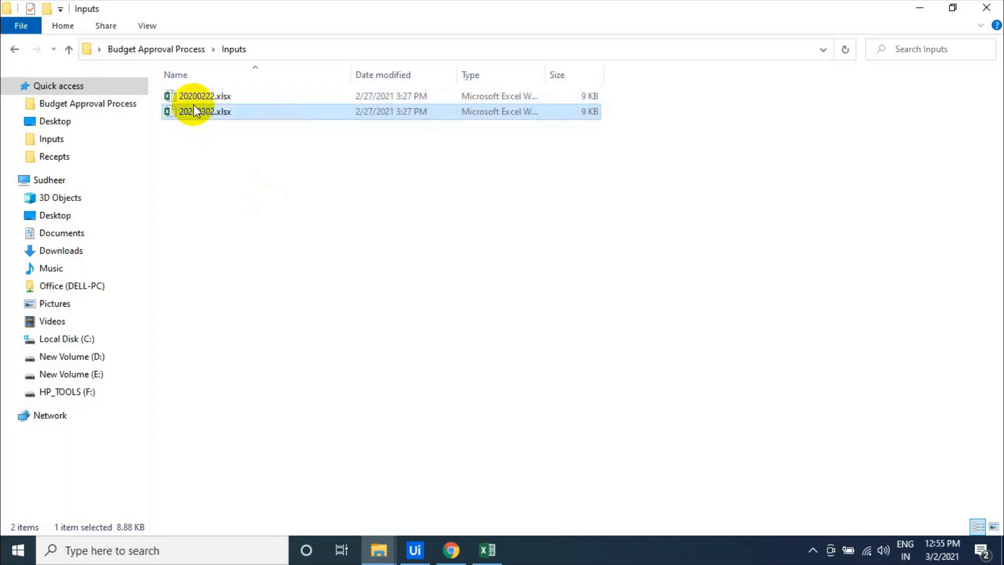
Open 20210302.xlsx in Excel and rename its sheet Requests-Mar2021
double_click(194, 110)
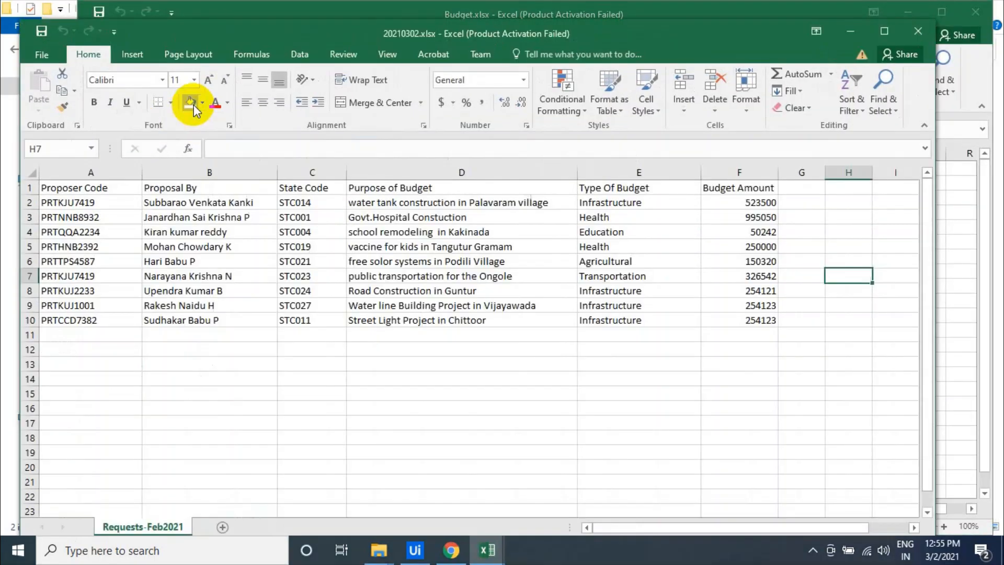
double_click(154, 530)
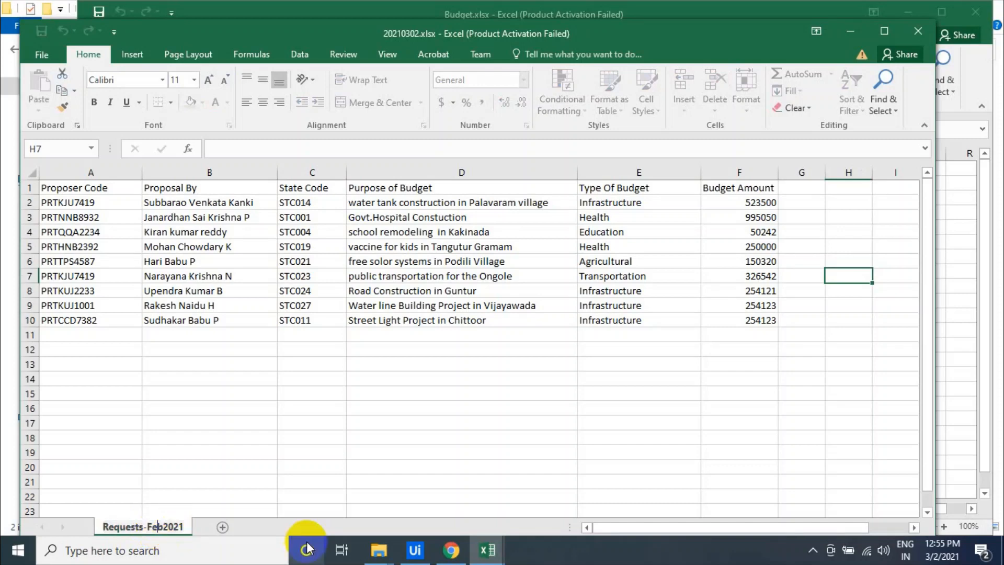
key("BackSpace")
key("BackSpace")
key("BackSpace")
type("Mar")
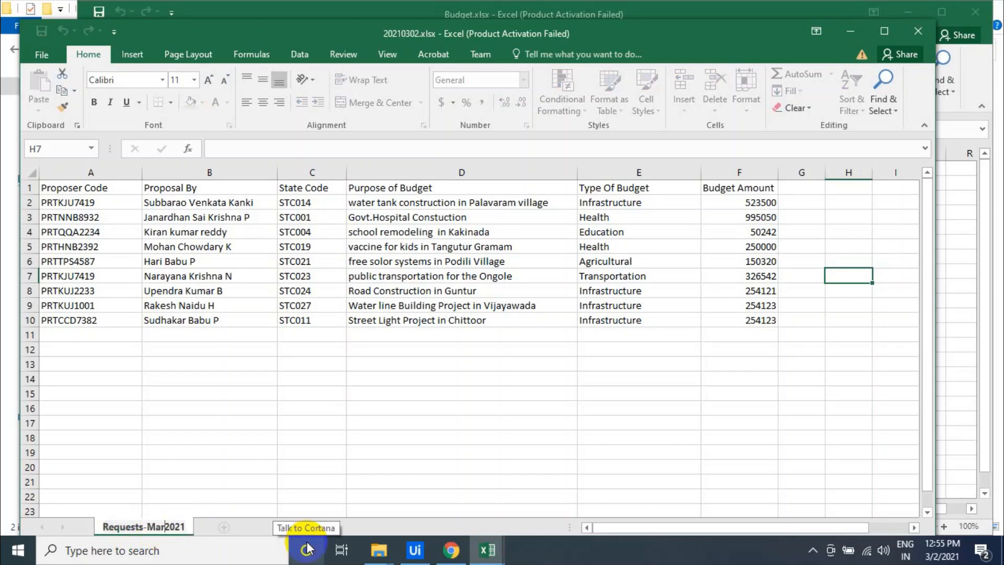
left_click(511, 392)
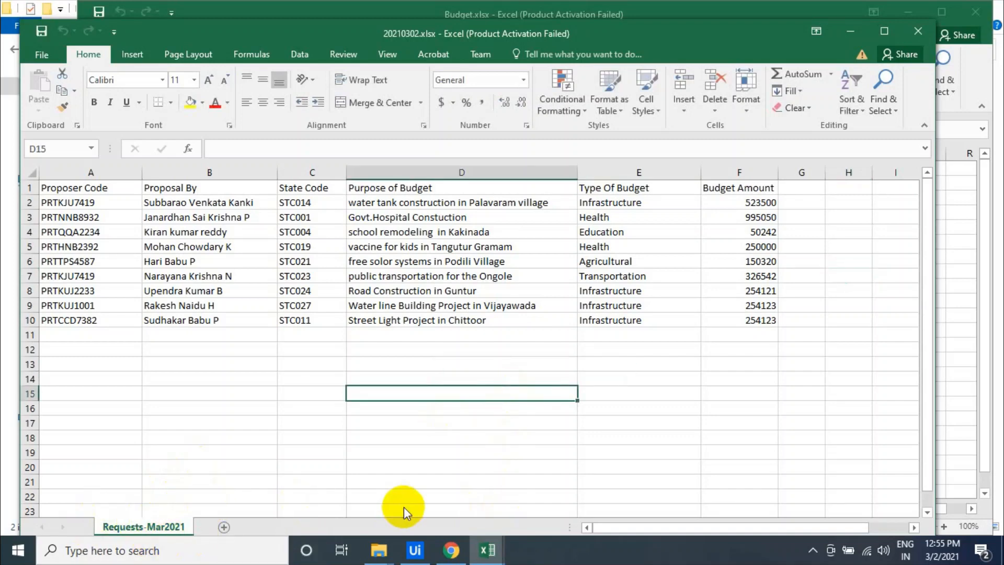
left_click(416, 548)
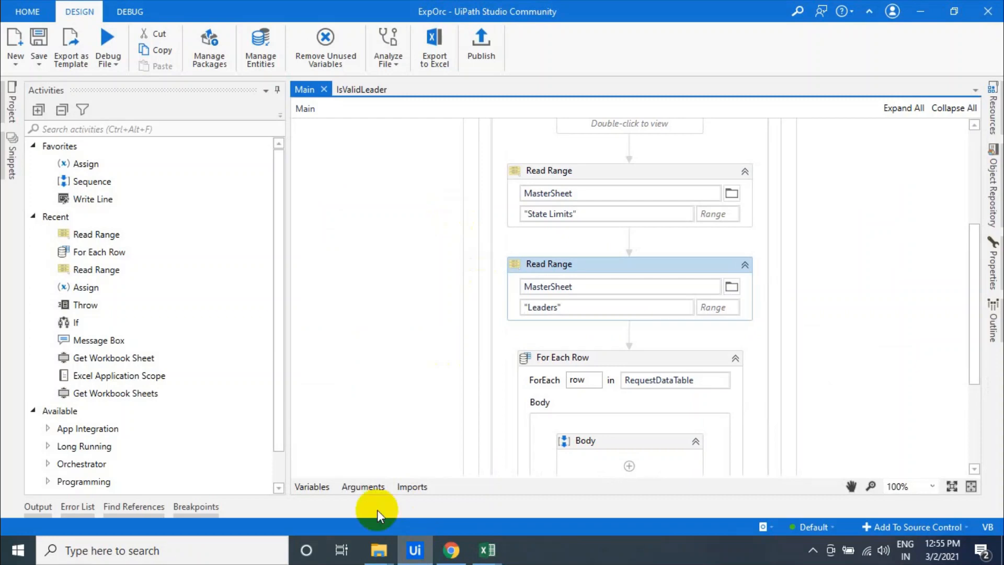
left_click(416, 550)
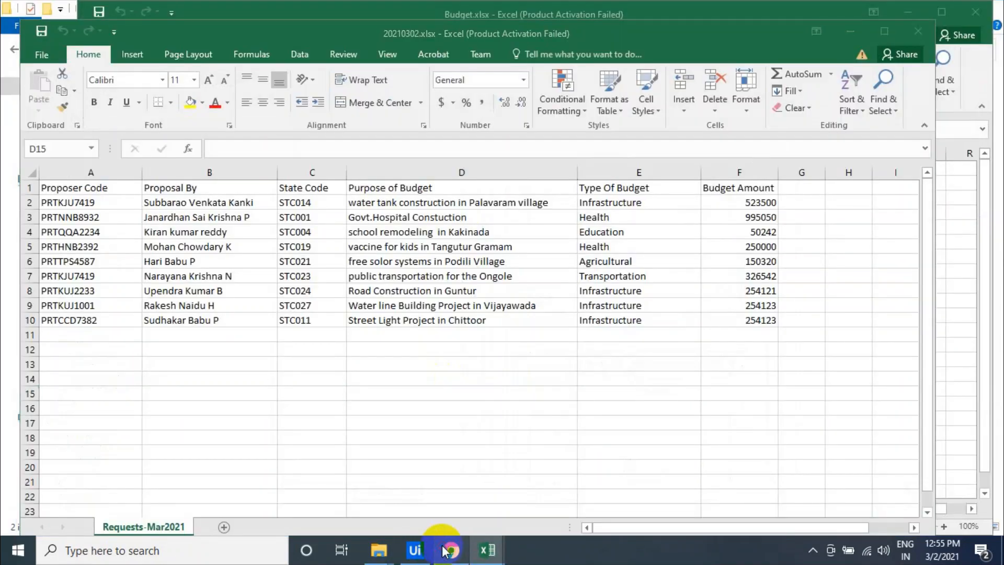
Switch to the diagram in Chrome, move everything below the top box further down and place a rounded rectangle in the gap
left_click(444, 550)
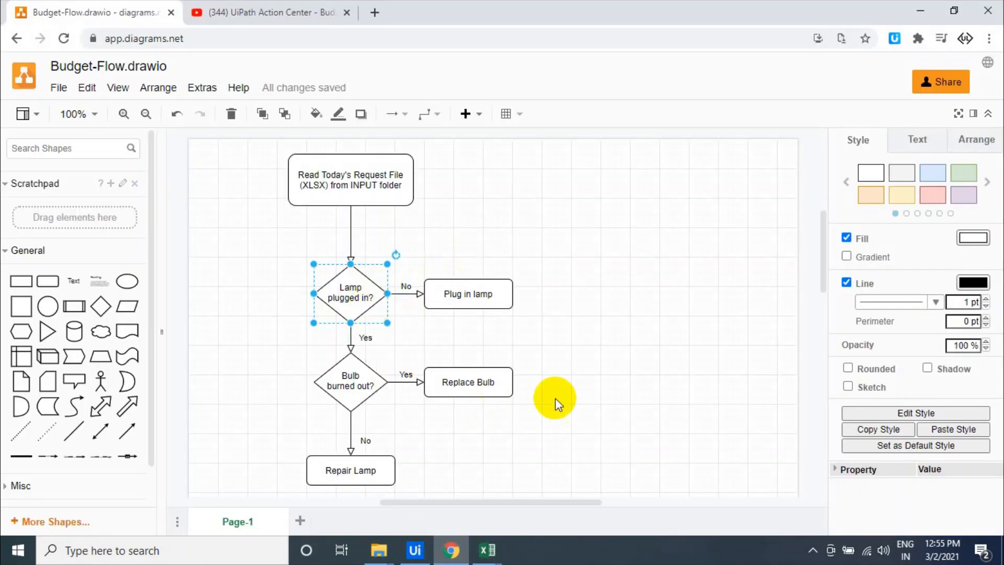
left_click_drag(579, 258, 251, 492)
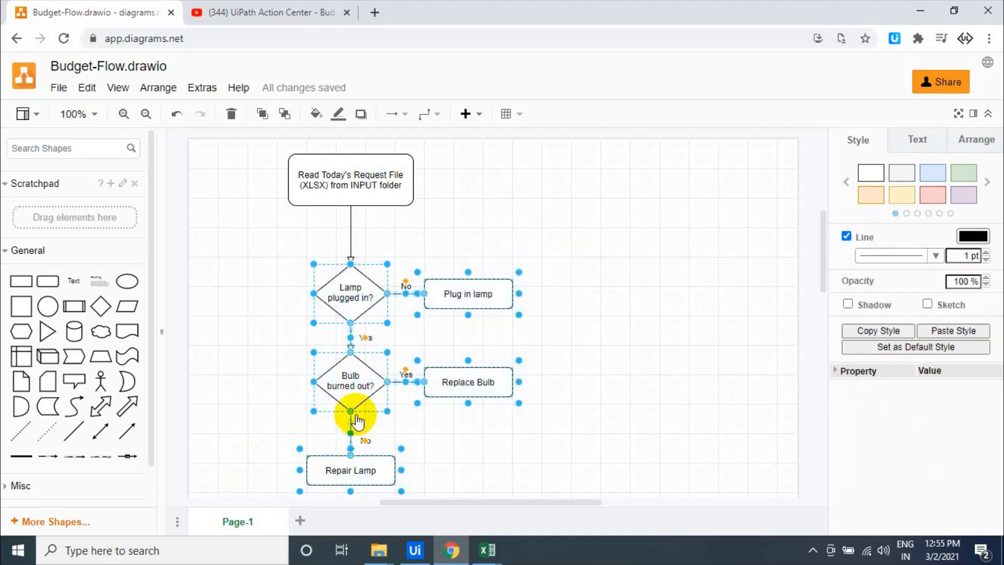
left_click_drag(351, 399, 337, 445)
scroll(509, 206, "down", 2)
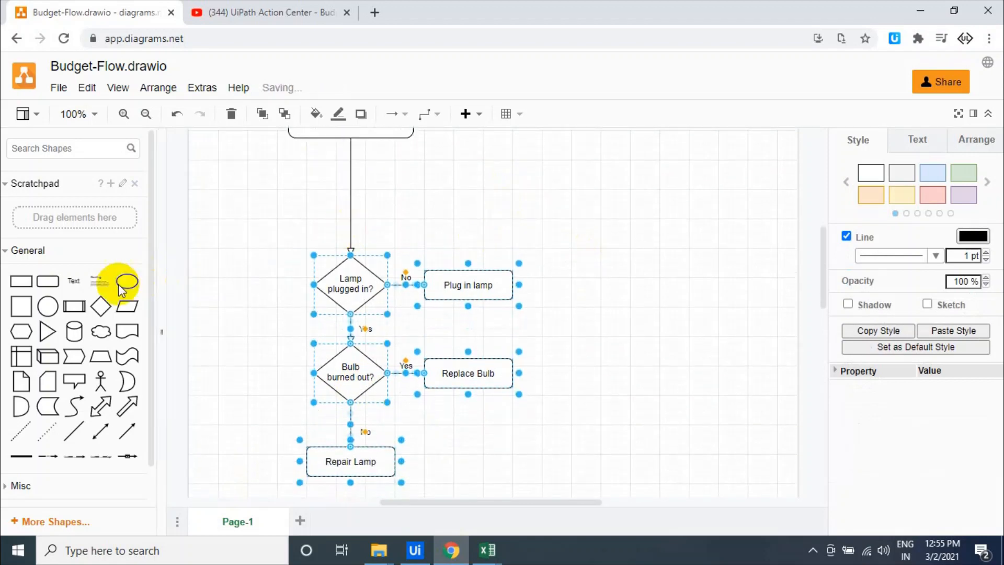
left_click_drag(49, 282, 352, 174)
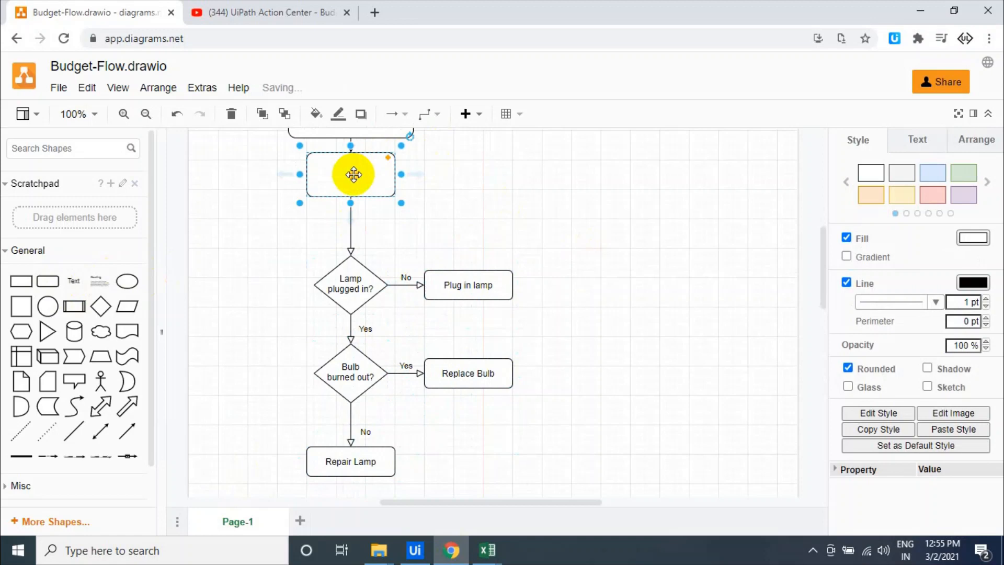
Label the new rounded rectangle "Extract Year From Sheet Name"
double_click(353, 174)
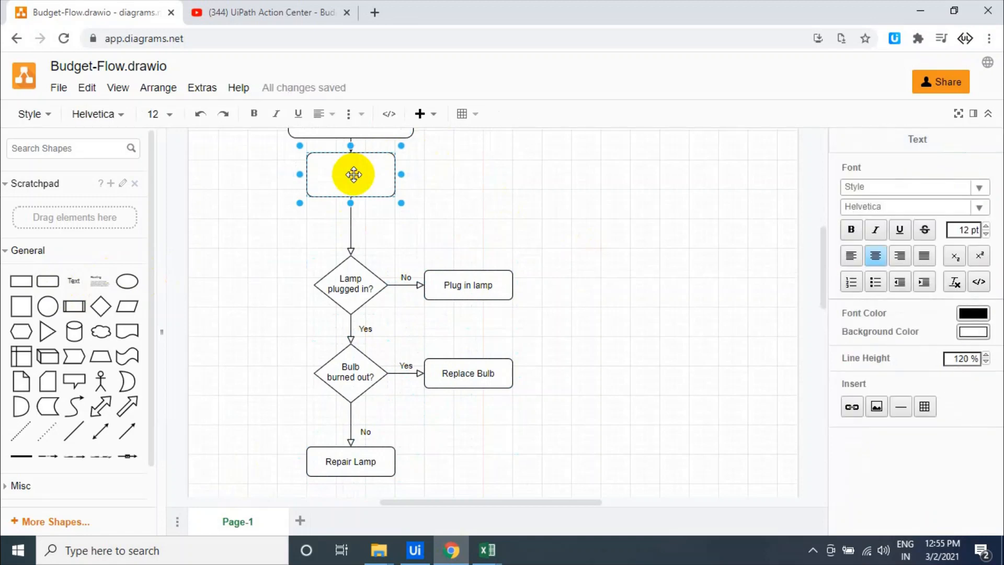
type("Extract Year From Sheet Name")
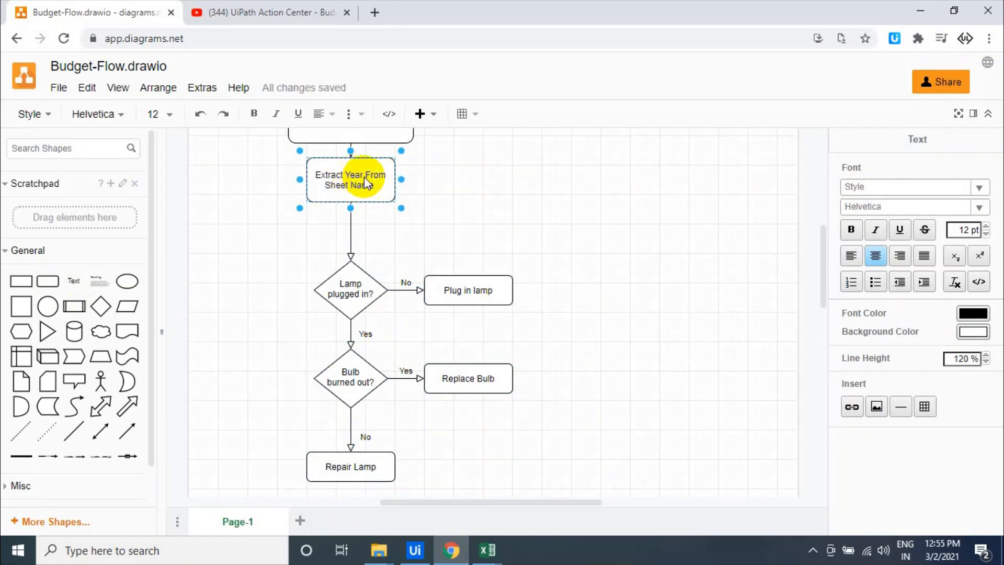
left_click(459, 202)
scroll(460, 204, "up", 1)
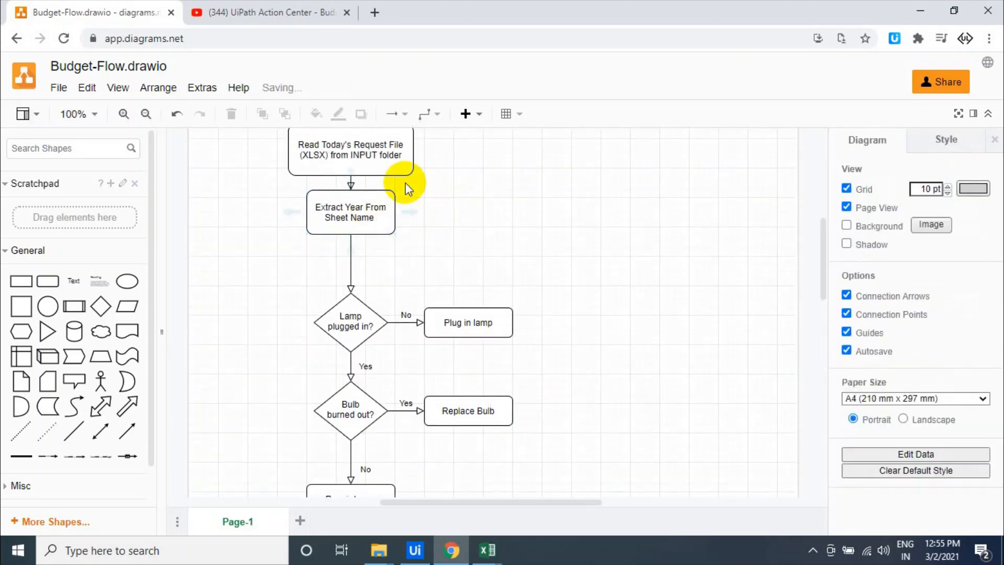
left_click(398, 163)
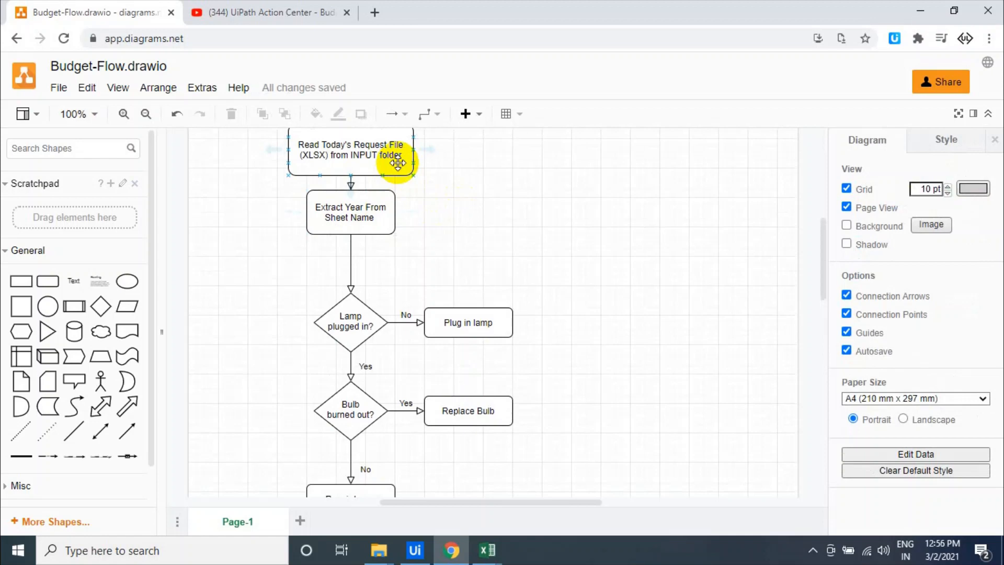
left_click(427, 189)
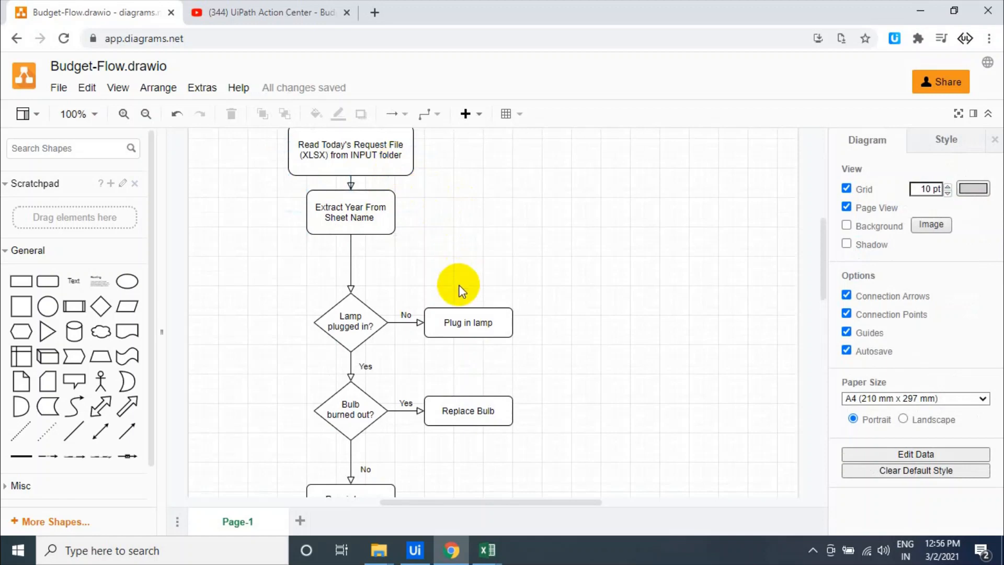
Move the two decision diamonds with their connected boxes further down to widen the gap below the "Extract Year From Sheet Name" box
scroll(460, 286, "down", 3)
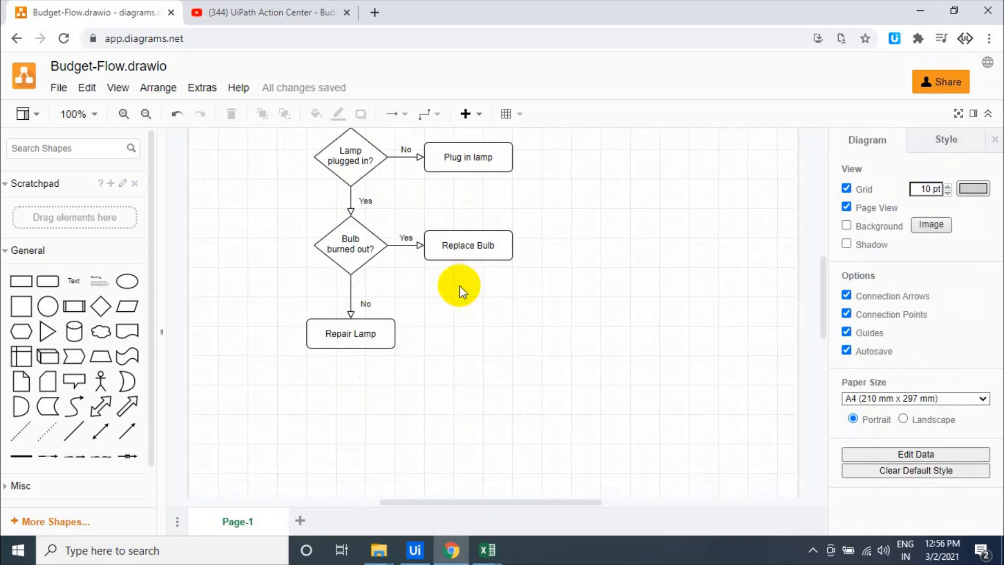
left_click_drag(538, 370, 270, 133)
scroll(282, 192, "up", 3)
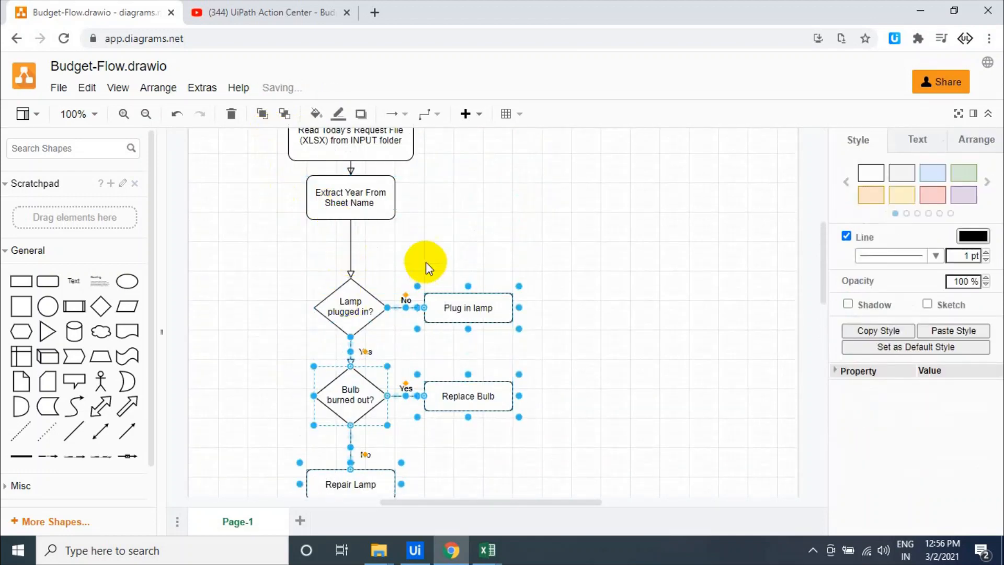
left_click_drag(289, 263, 559, 431)
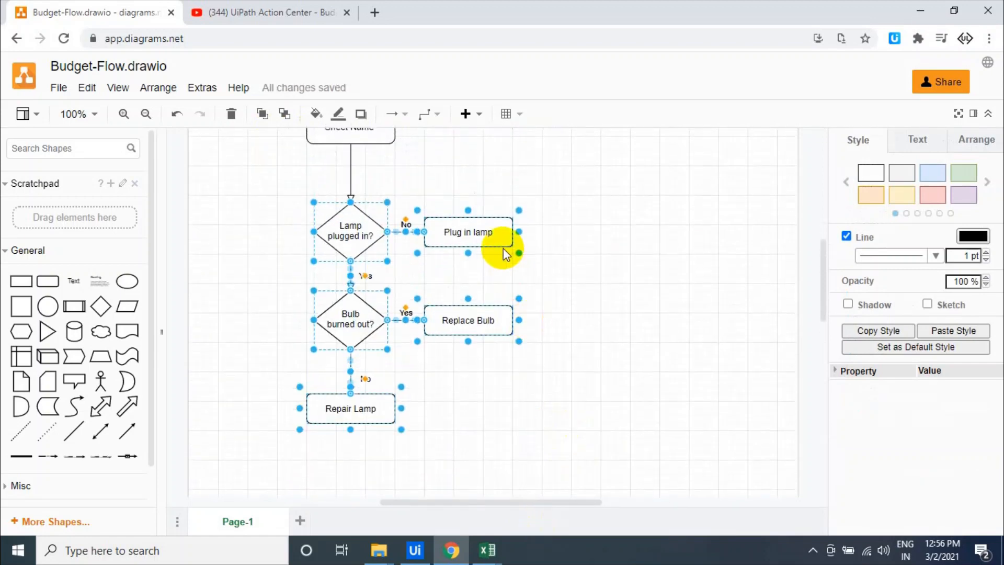
left_click_drag(481, 229, 492, 287)
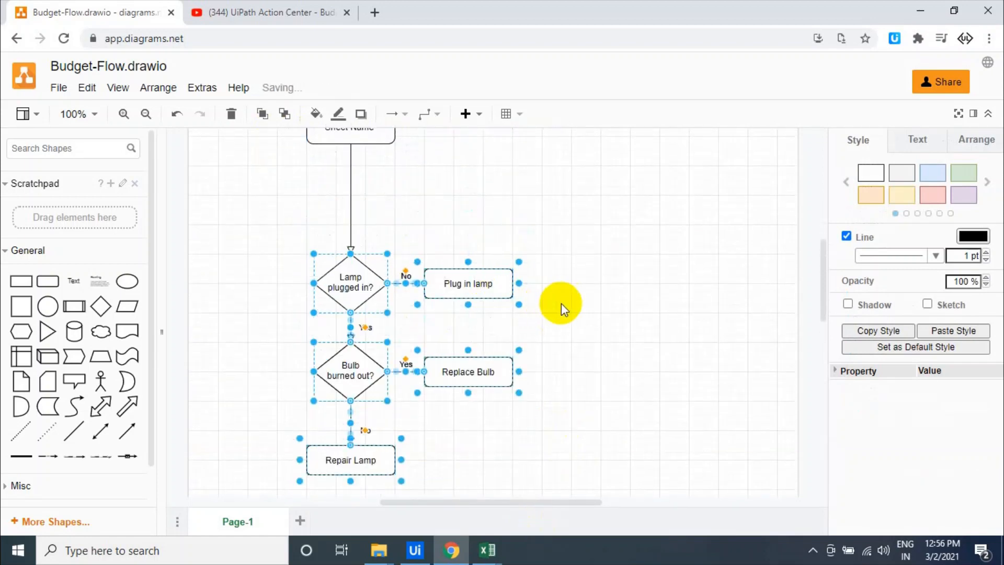
left_click(560, 305)
Place a rounded rectangle on the connector below "Extract Year From Sheet Name" and label it "Take Single Request"
scroll(561, 305, "up", 1)
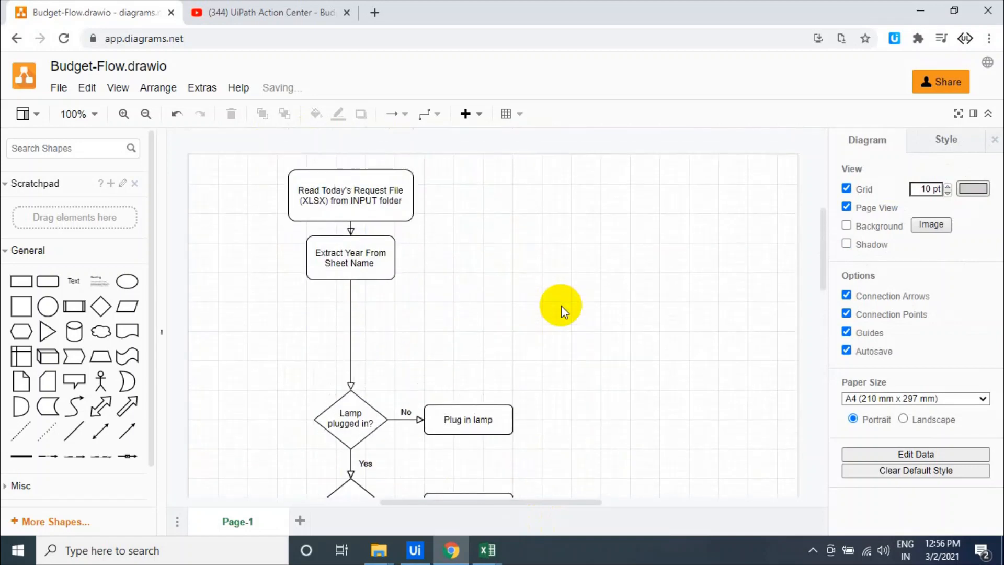
left_click_drag(42, 285, 368, 321)
double_click(359, 320)
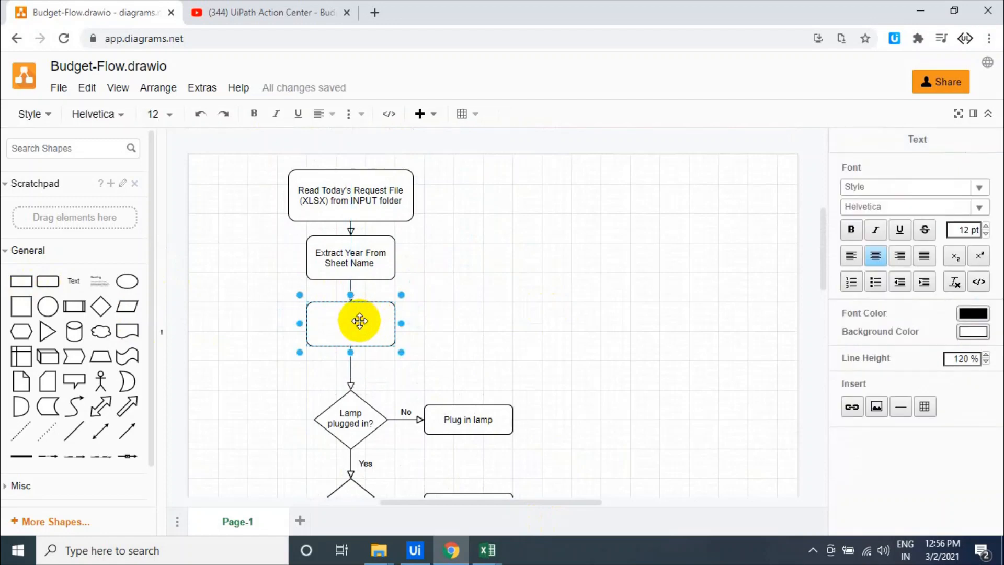
type("Loop Each")
key("ctrl+a")
key("BackSpace")
type("Take")
type("ake Single")
type(" Request")
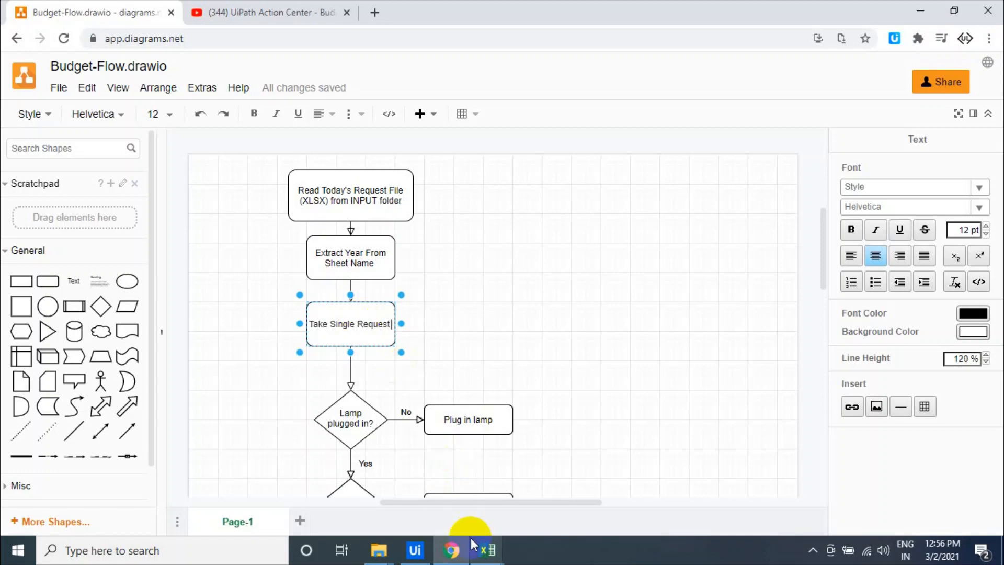
Switch to 20210302.xlsx in Excel to examine the individual request rows 2 and 3, and return to the diagram
left_click(486, 549)
left_click(550, 485)
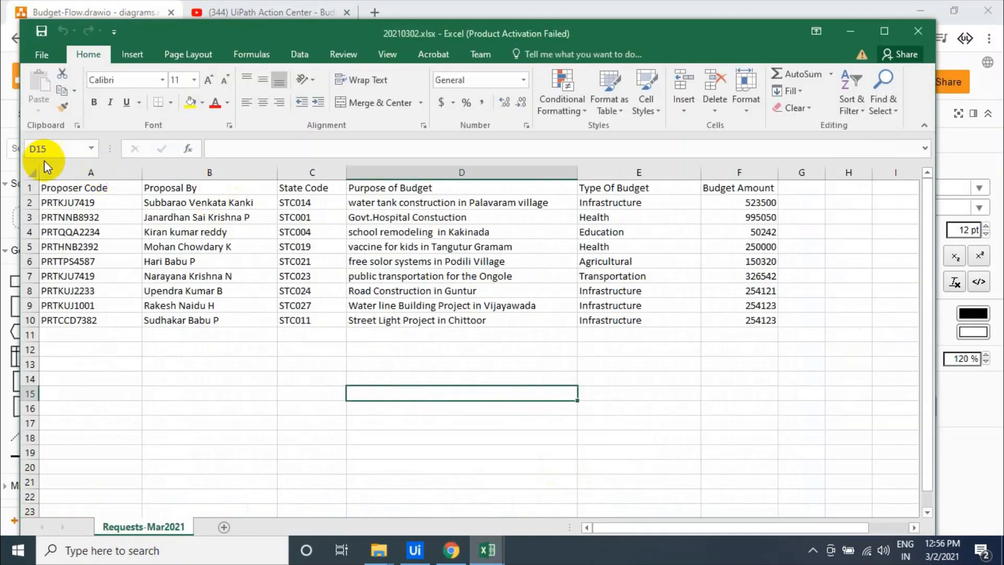
left_click(25, 202)
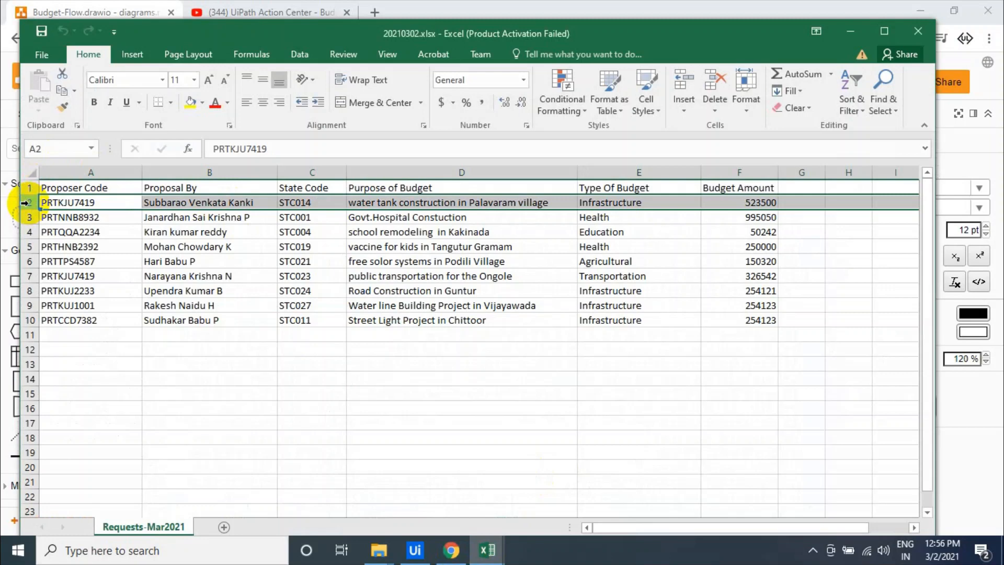
left_click(30, 210)
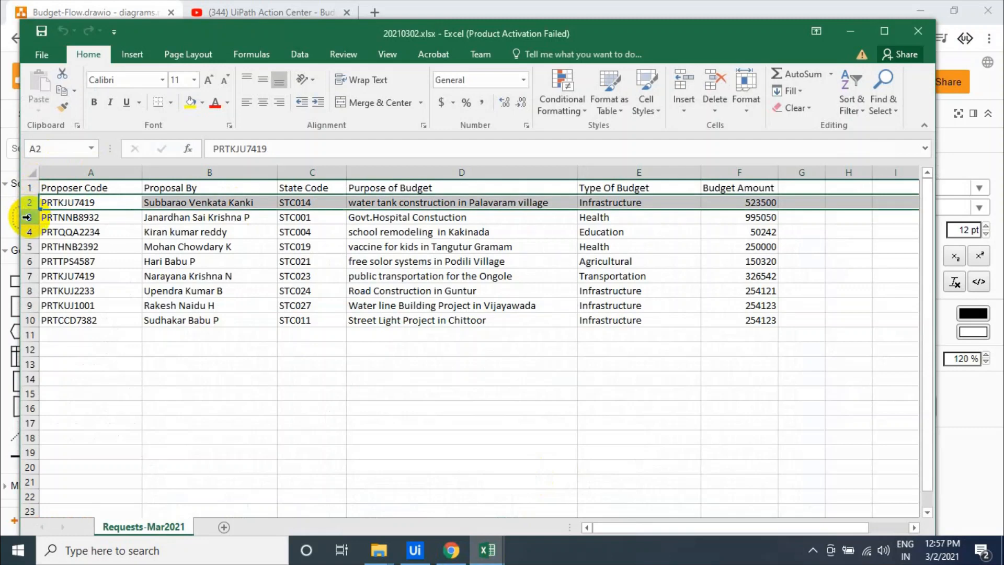
left_click(27, 217)
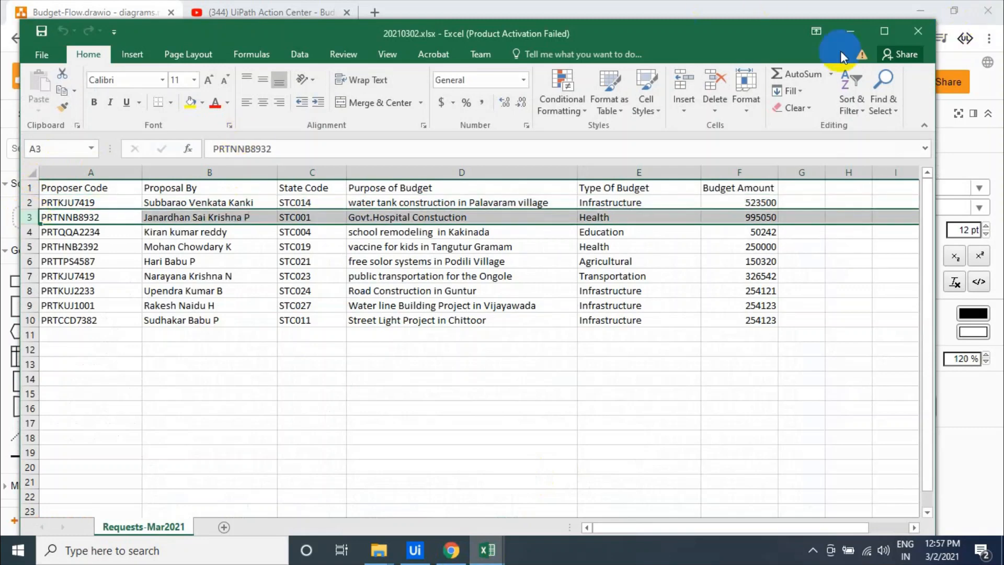
left_click(845, 30)
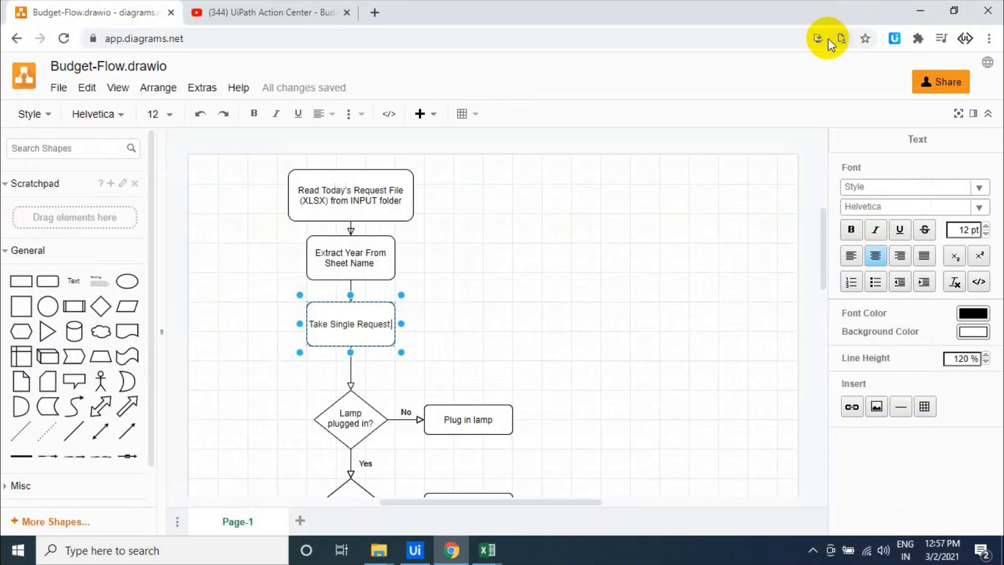
Extend the new box's label to "Take New Single Request From DataTable(Excel)"
double_click(332, 325)
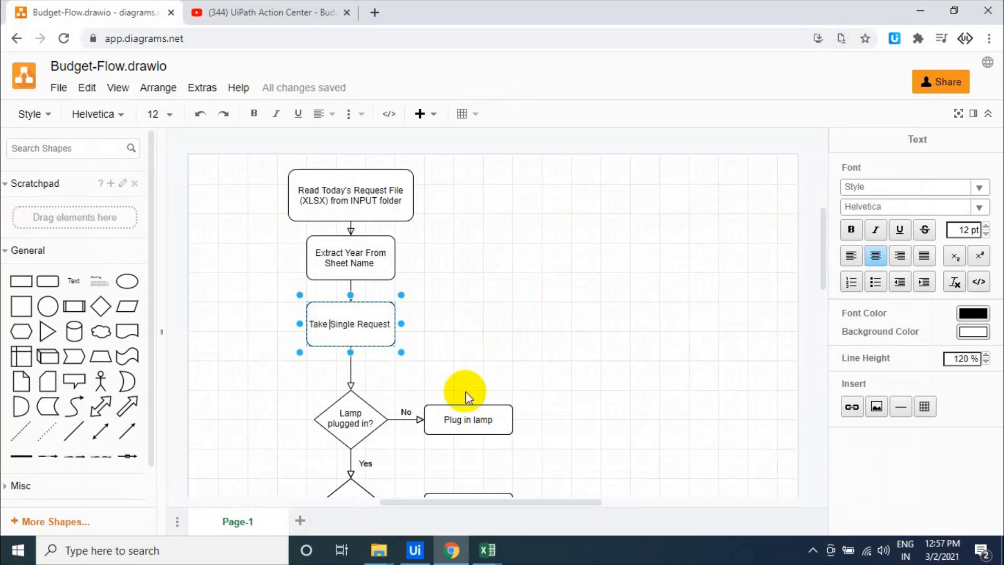
type("New Single")
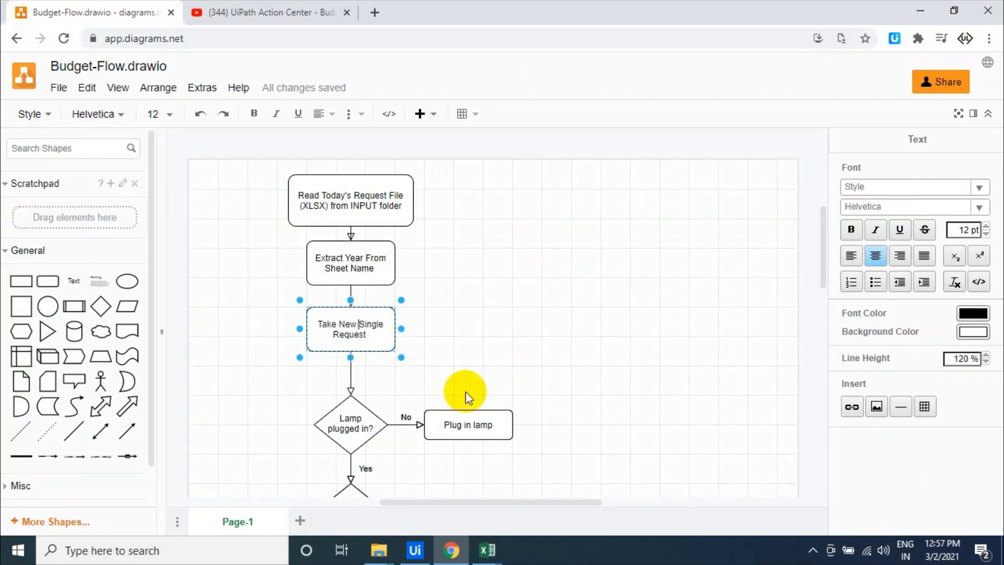
type(" Request  From DataTable")
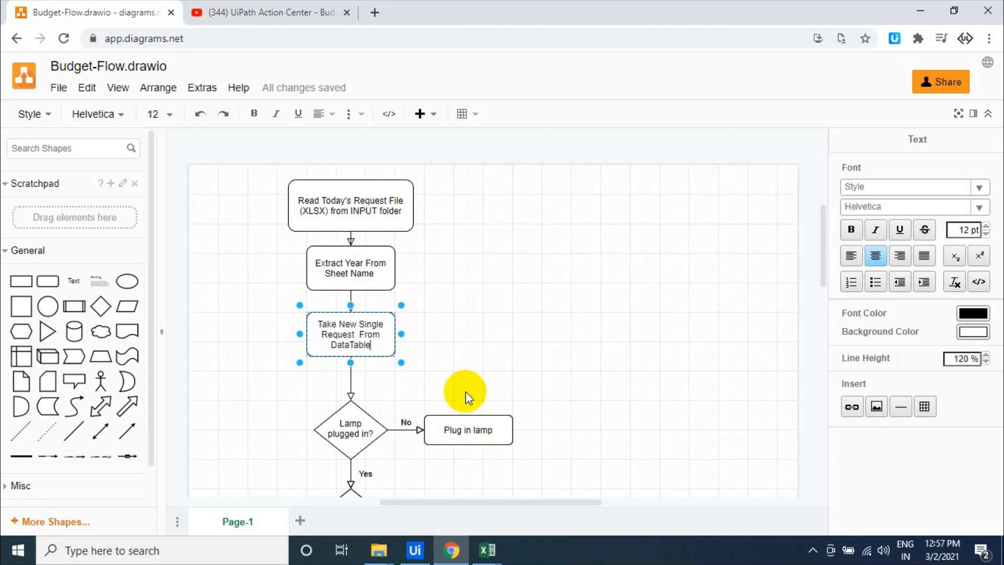
type("(Excel)")
left_click(509, 333)
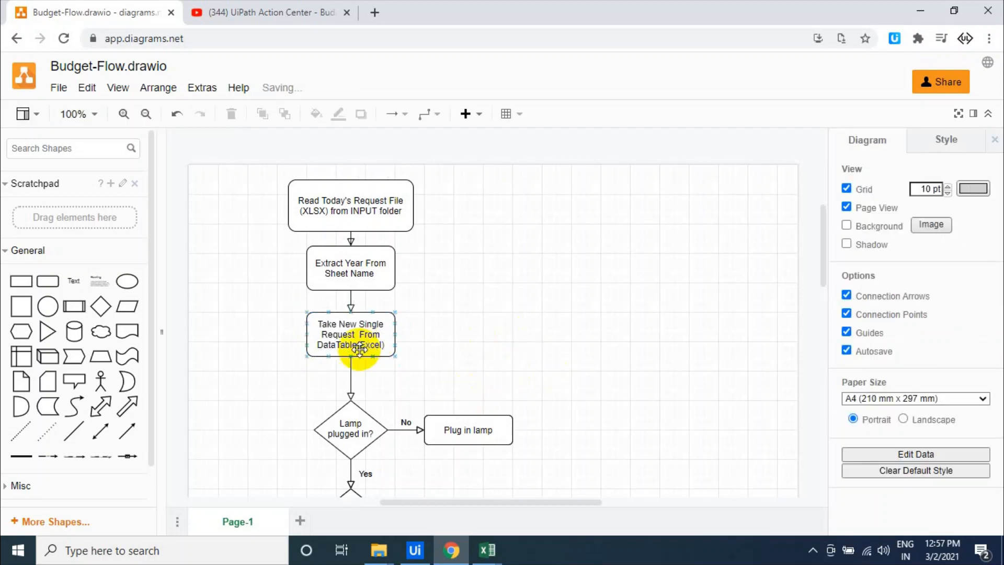
Open the "Lamp plugged in?" label for editing, switch to 20210302.xlsx in Excel and copy the header text "Proposer Code" from cell A1
scroll(434, 349, "down", 5)
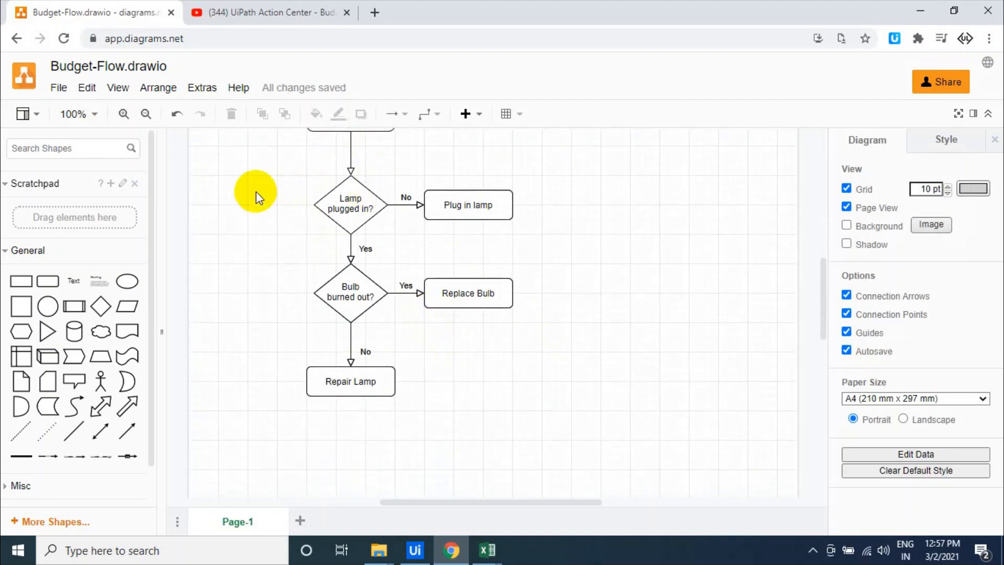
left_click_drag(258, 171, 542, 392)
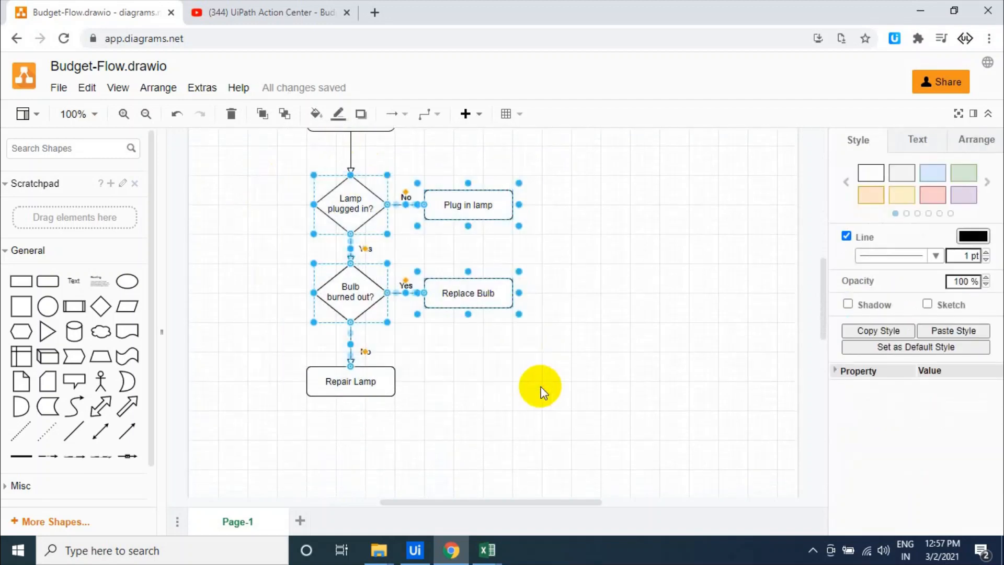
left_click(543, 215)
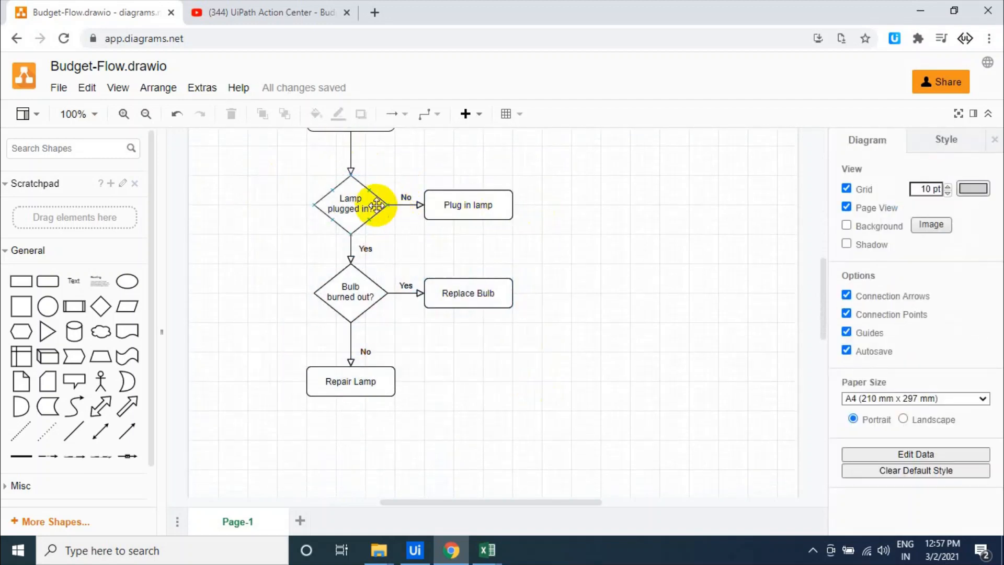
double_click(343, 200)
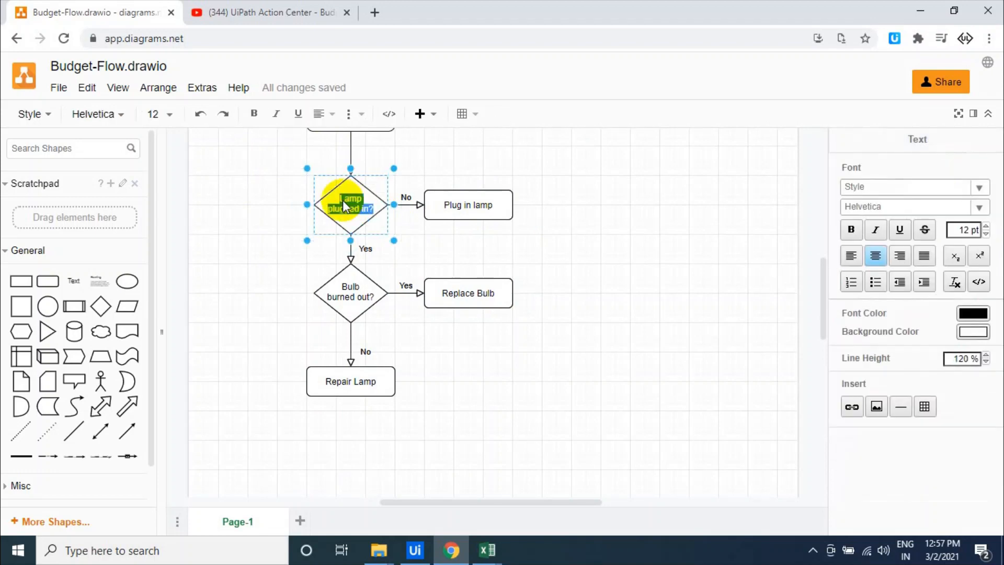
left_click(491, 549)
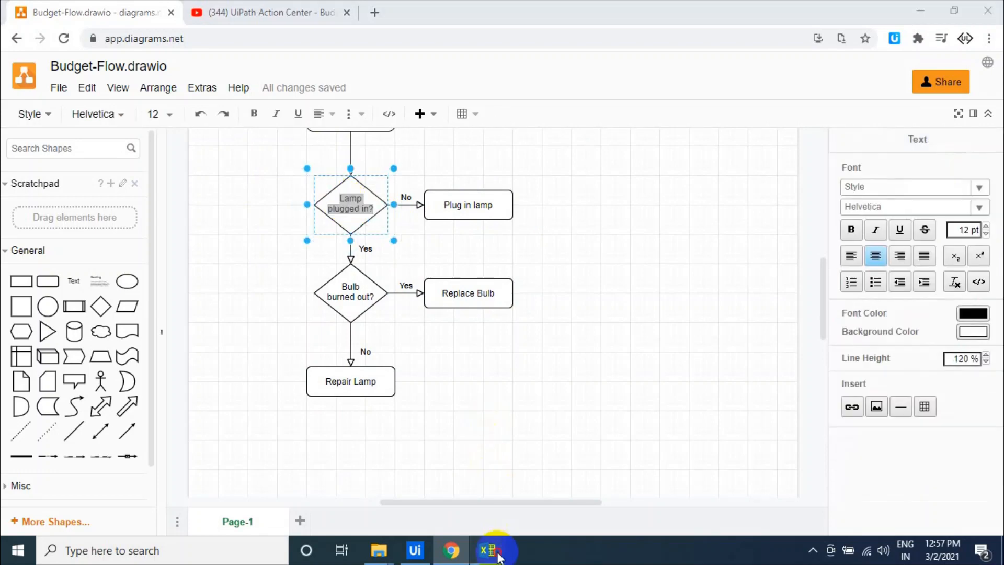
left_click(523, 491)
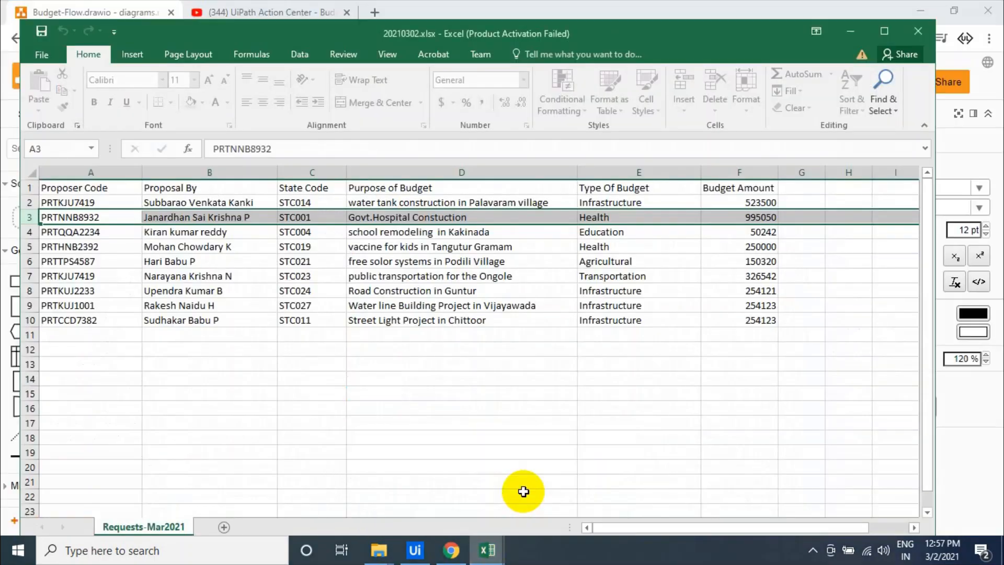
left_click(99, 189)
triple_click(246, 149)
key("ctrl+c")
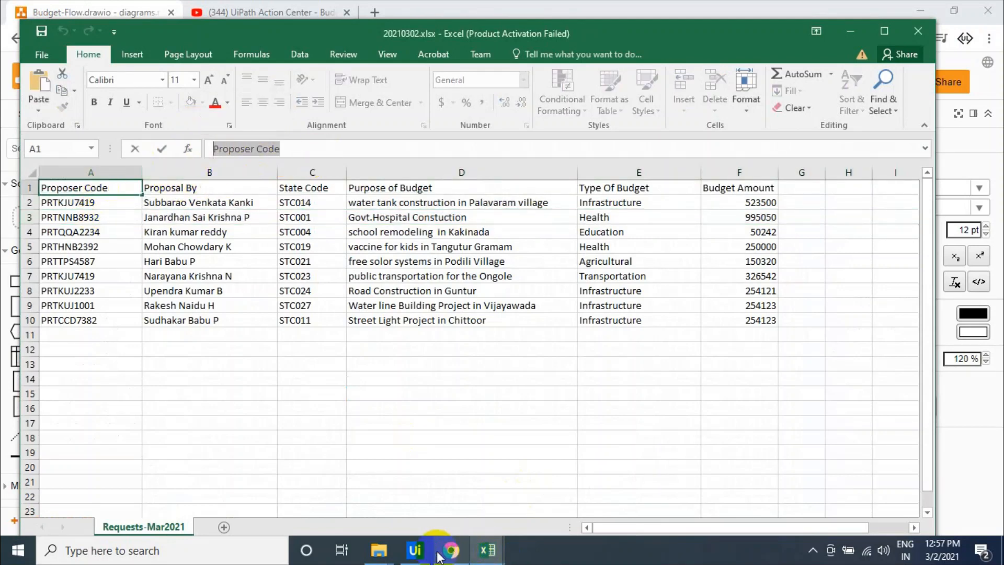
Close UiPath Studio, switch to the diagram in Chrome and replace the "Lamp plugged in?" label with the copied text "Proposer Code"
left_click(415, 550)
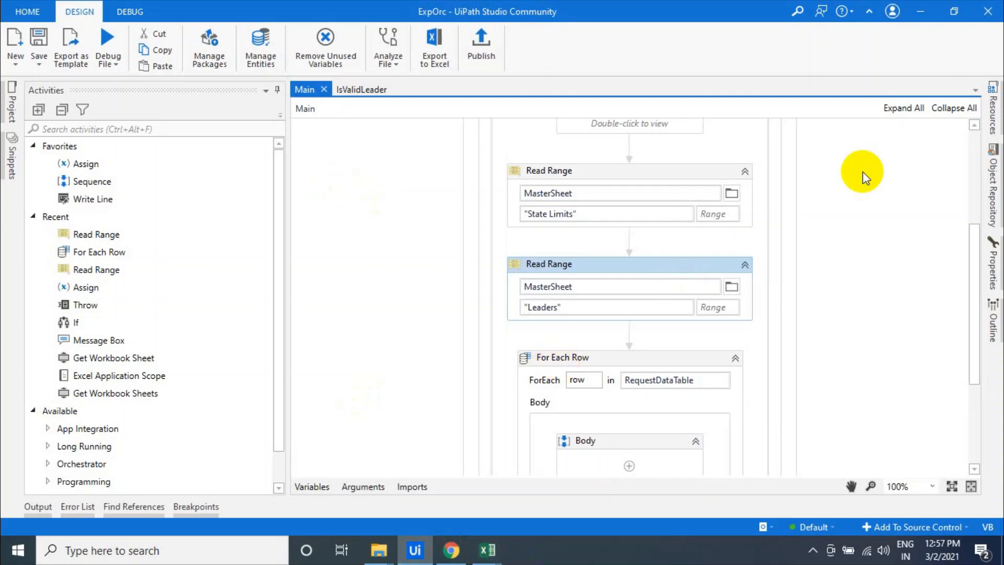
left_click(996, 11)
left_click(450, 550)
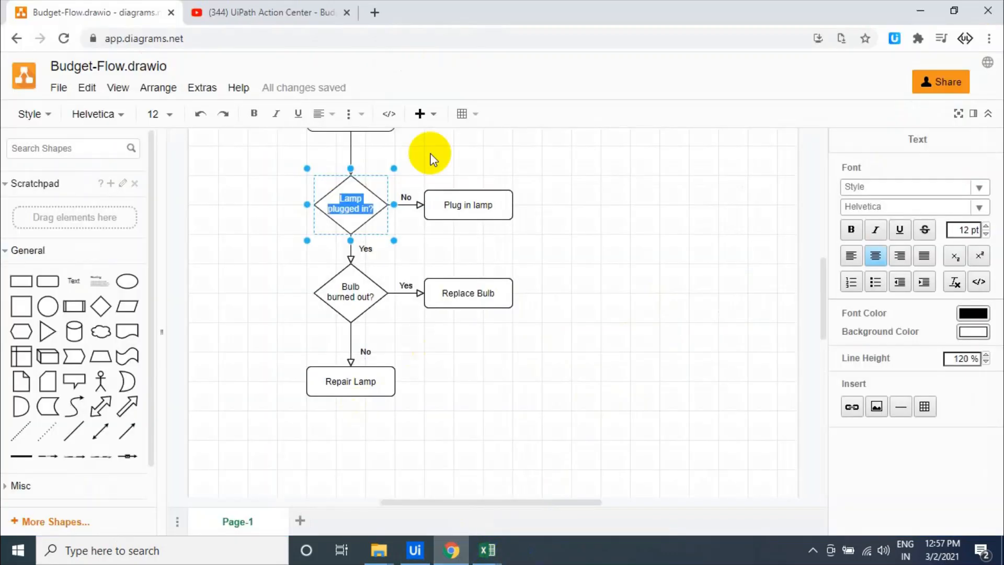
key("ctrl+v")
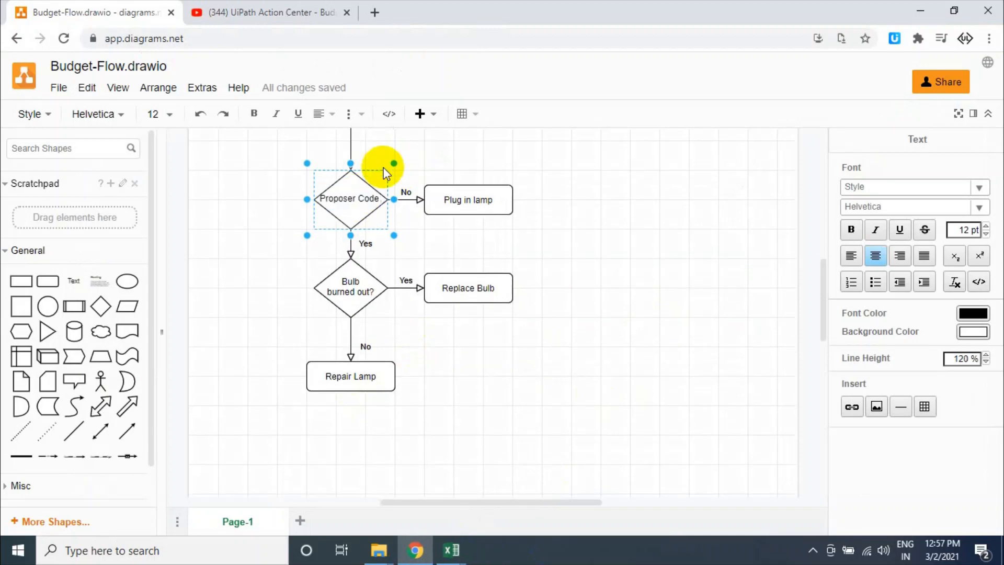
Complete the first decision's label as "Is Valid Proposer Code ?" and enlarge the diamond to fit the text
type("Valid ")
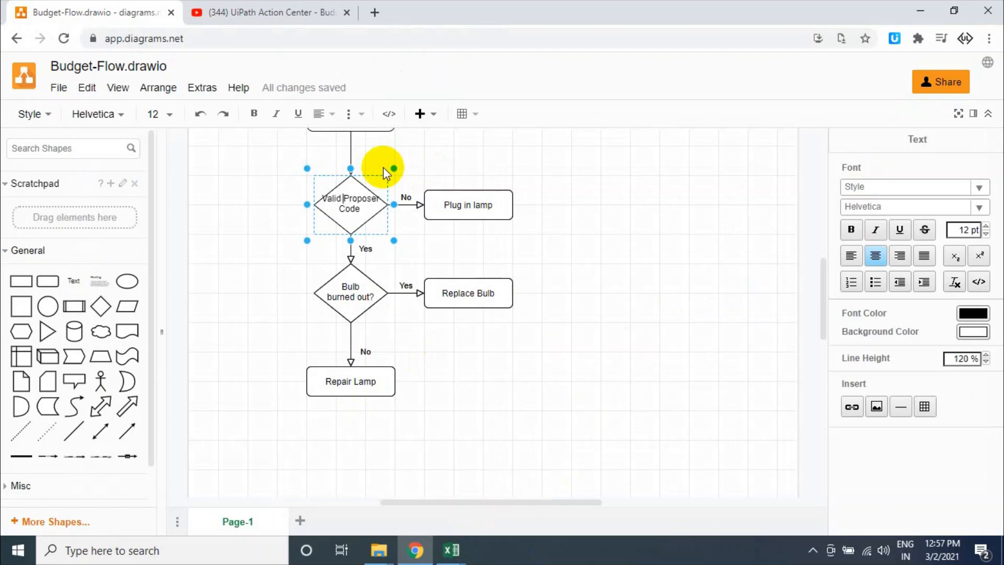
type("Is")
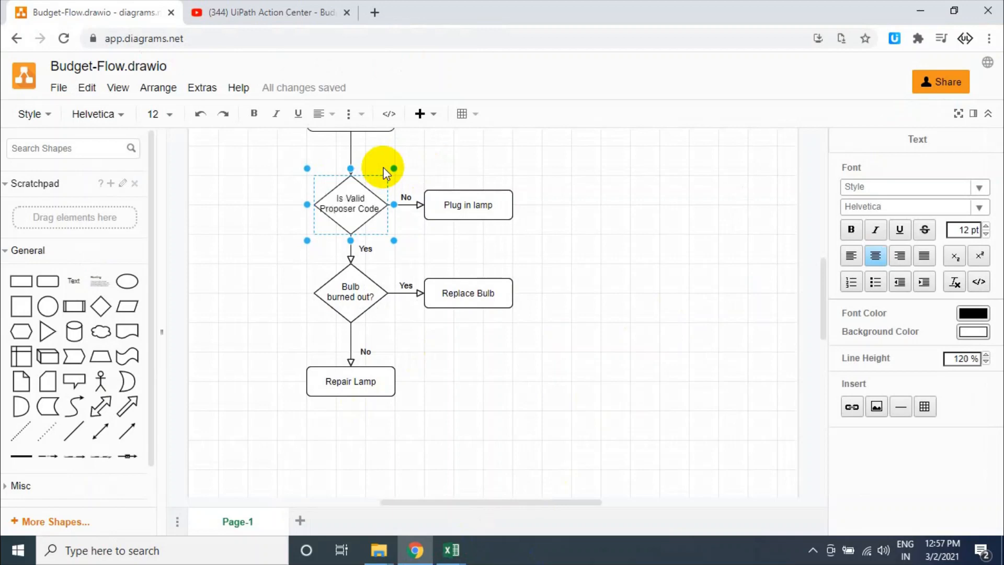
key("End")
type("?")
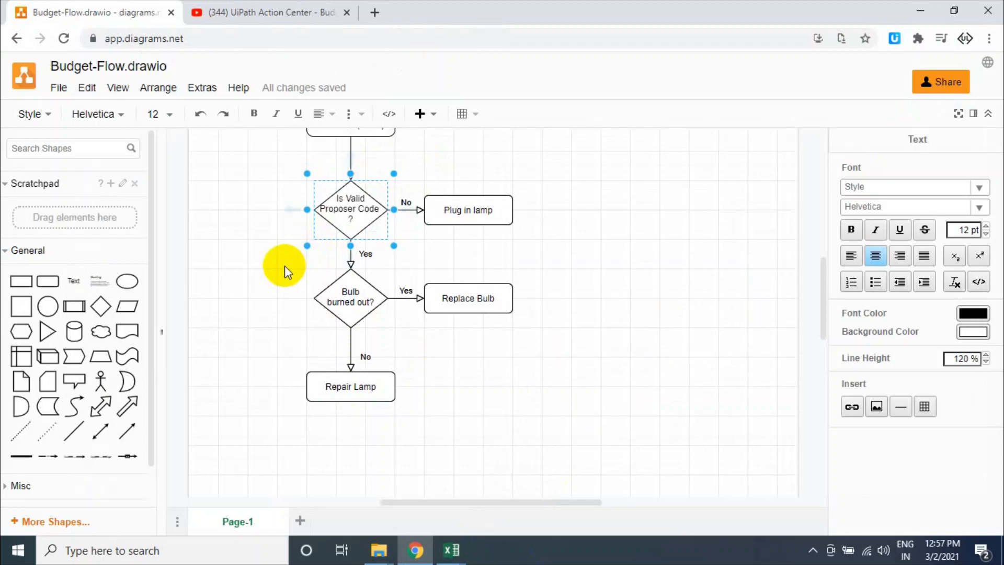
left_click_drag(306, 246, 278, 254)
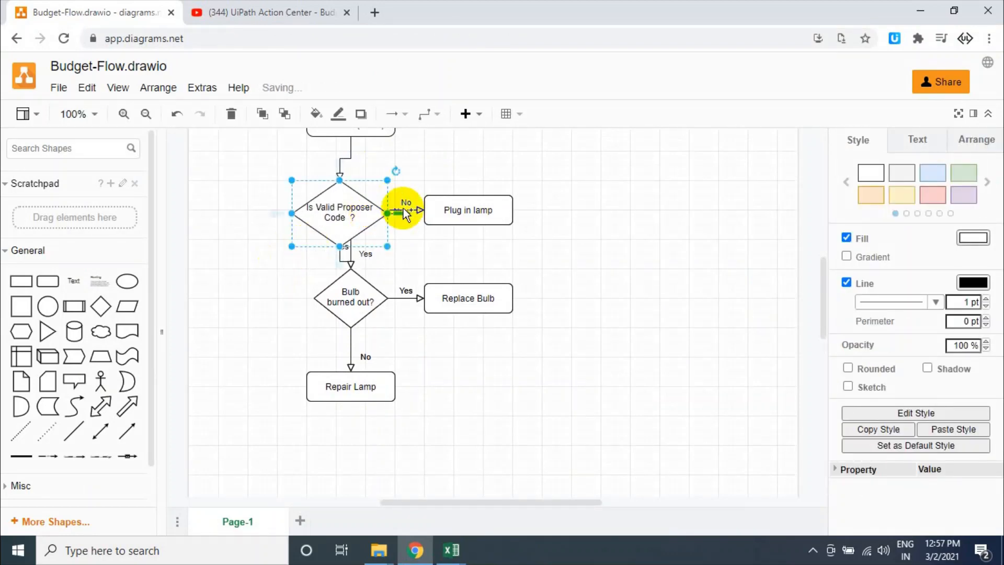
Move the connected "Plug in lamp" box farther from the first decision, then widen and centre the "Is Valid Proposer Code ?" diamond under its incoming arrow
left_click_drag(441, 192, 619, 200)
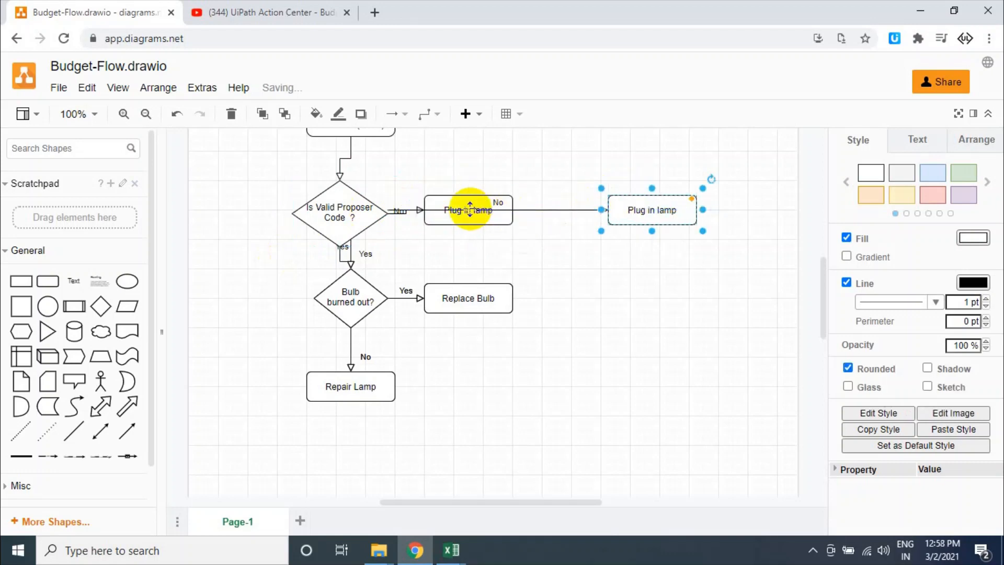
left_click(393, 211)
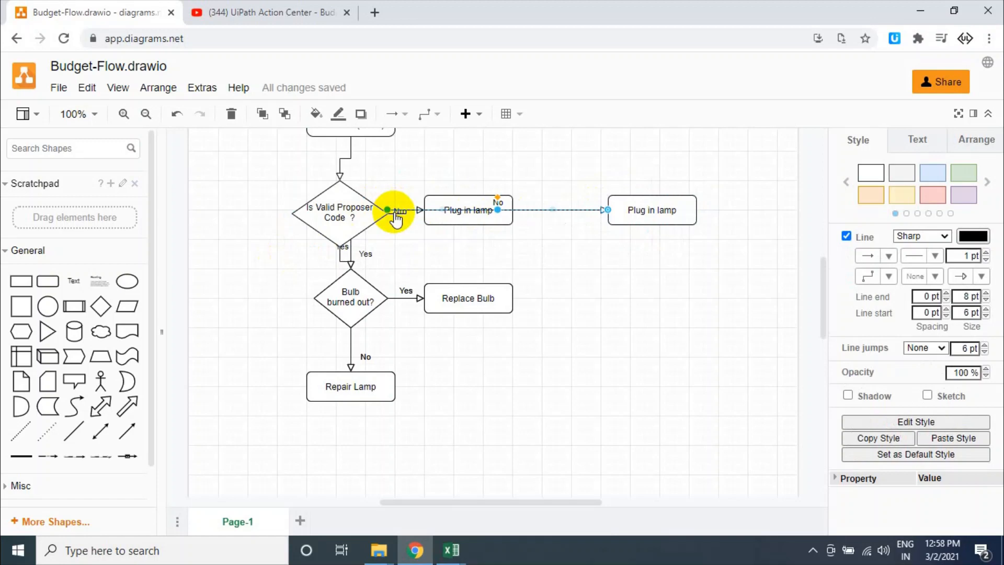
mouse_move(362, 205)
left_mouse_down()
mouse_move(385, 228)
mouse_move(386, 207)
mouse_move(370, 207)
left_mouse_up()
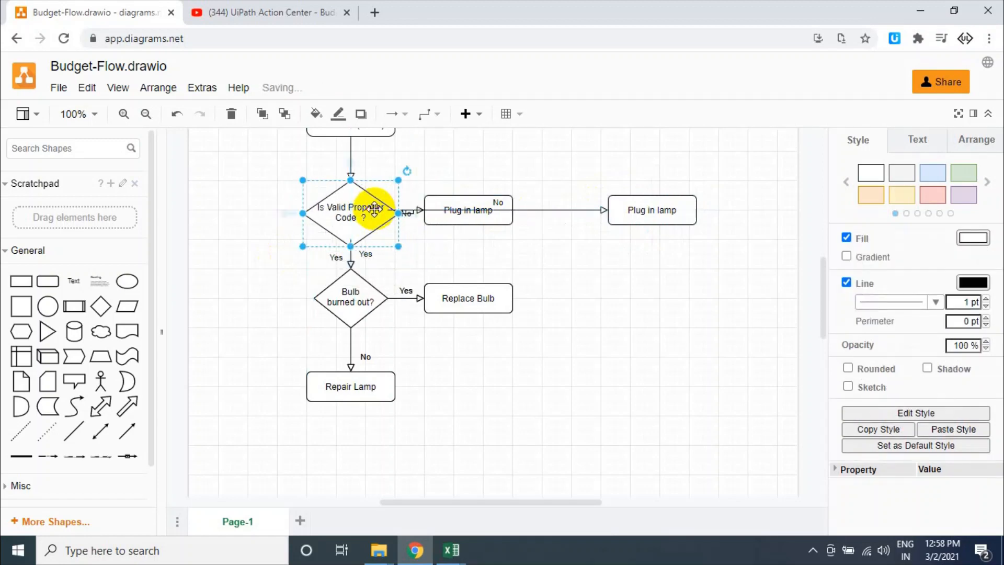
left_click_drag(303, 245, 285, 246)
left_click_drag(349, 208, 358, 209)
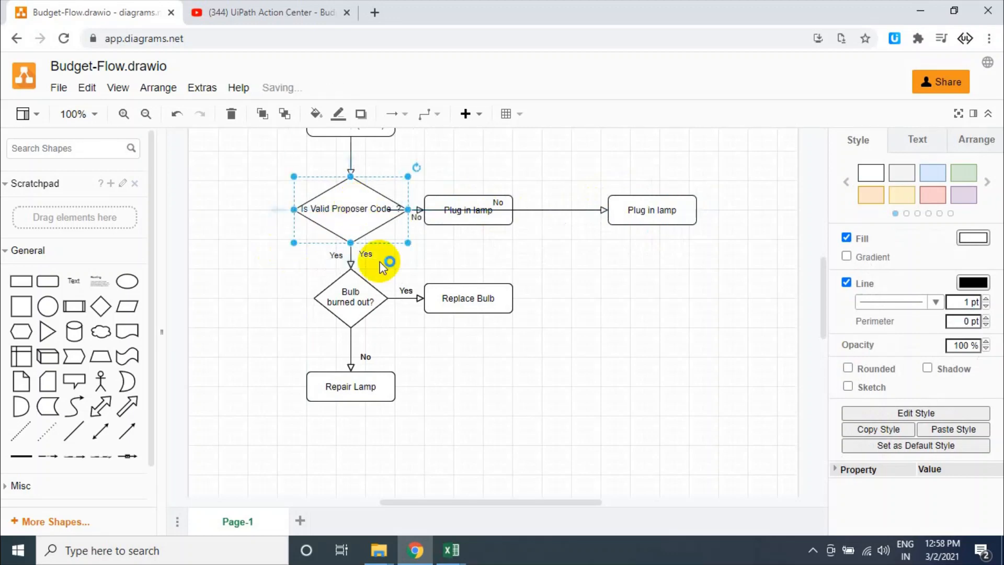
Open Budget.xlsx from the Budget Approval Process folder, decline reopening it, and switch to its already open Excel window
left_click(393, 543)
left_click(405, 504)
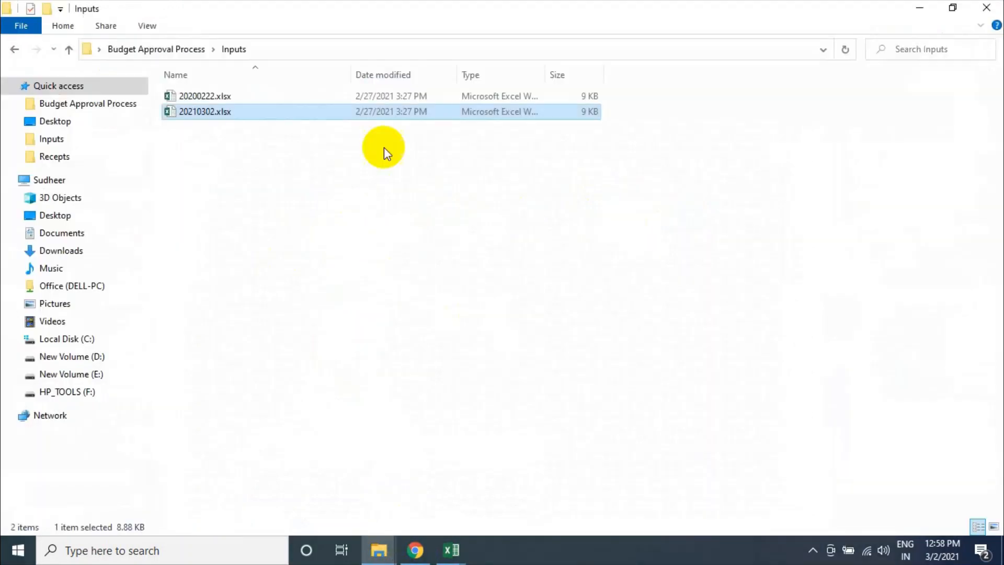
left_click(181, 52)
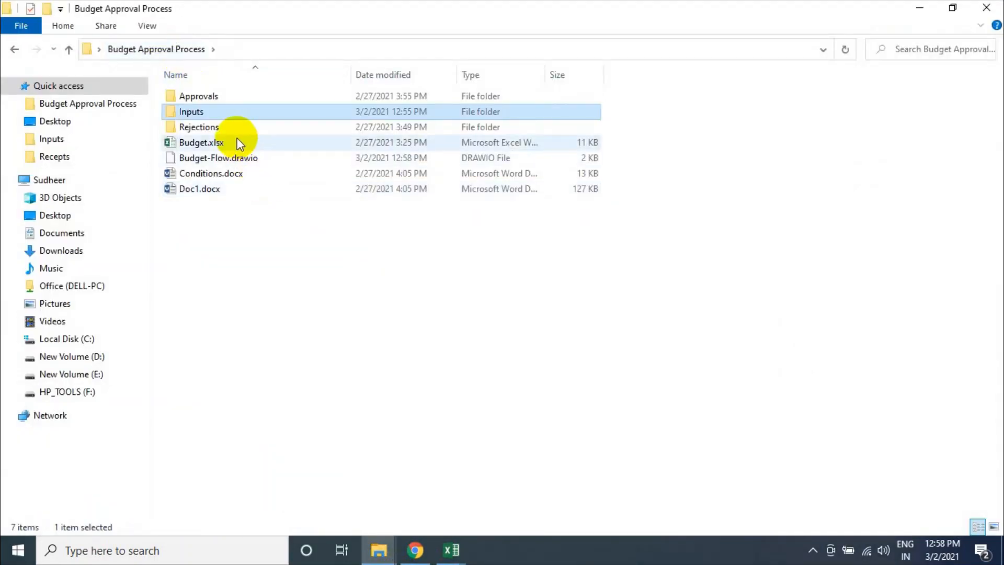
left_click(237, 138)
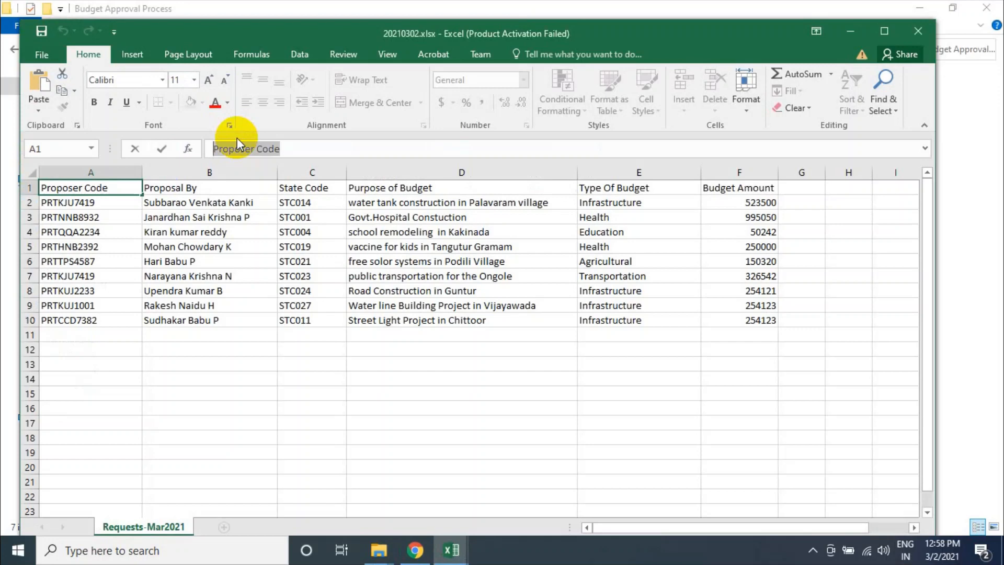
left_click(332, 309)
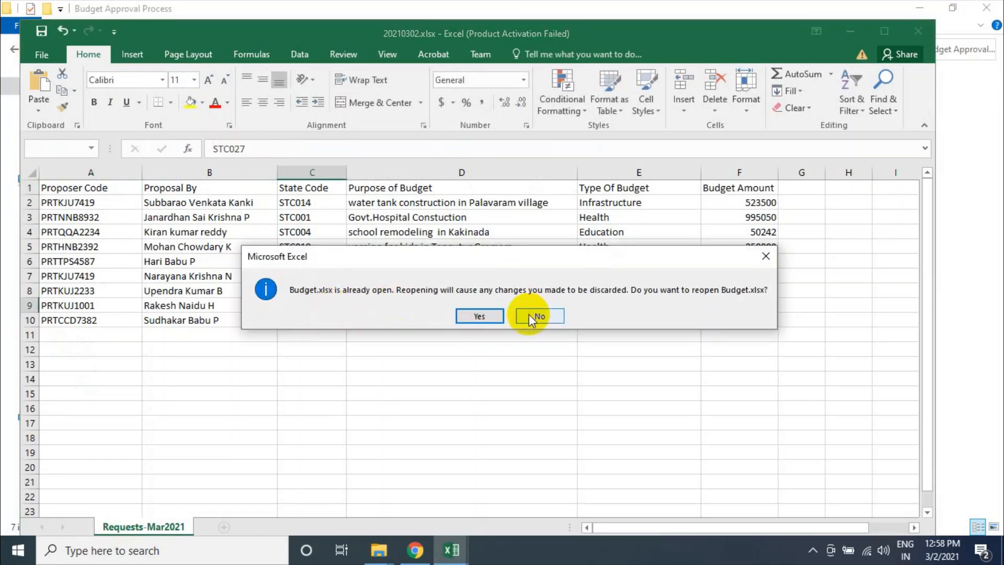
left_click(539, 316)
mouse_move(451, 550)
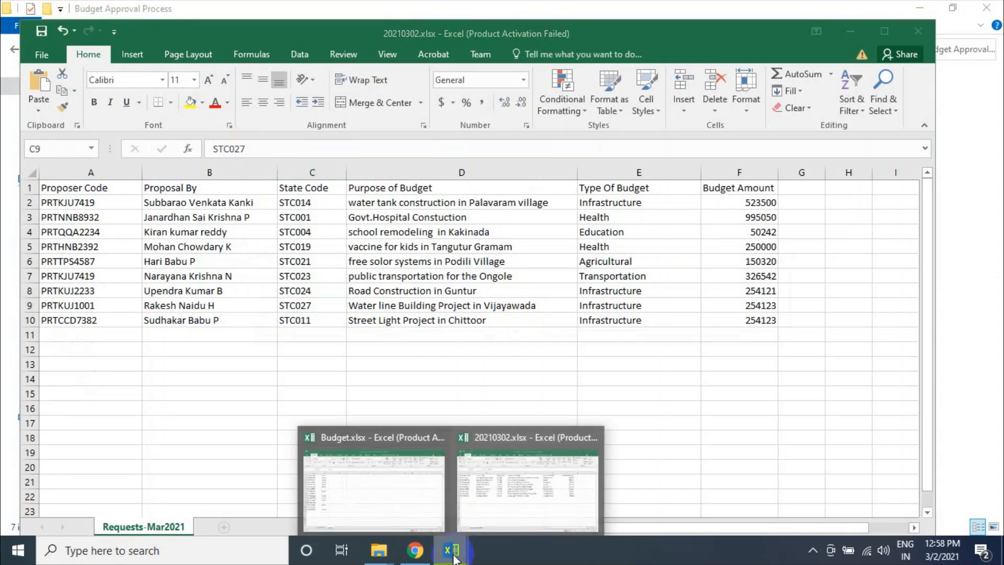
left_click(382, 497)
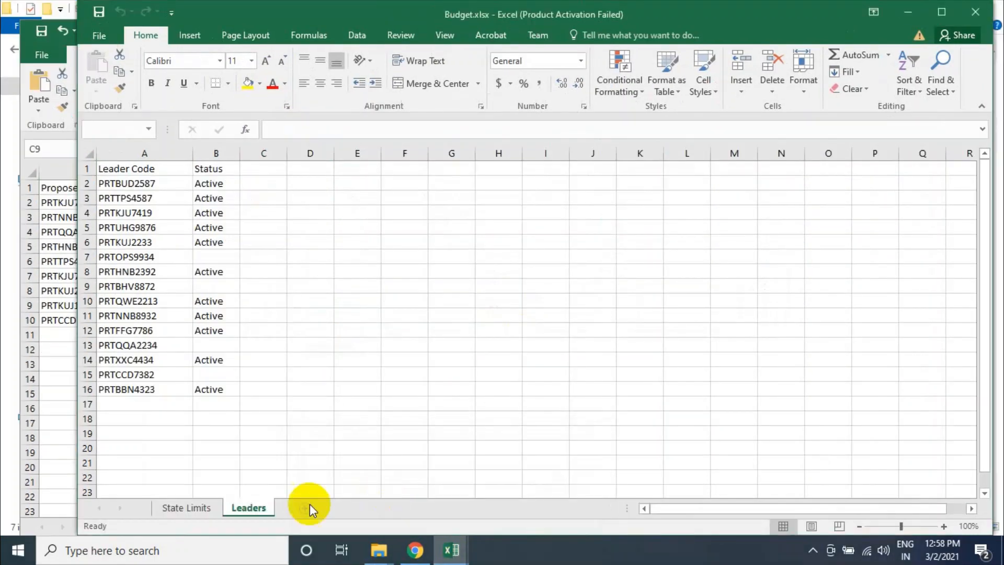
Examine the Leader Code and Status columns of the Leaders sheet, then switch back to the diagram in Chrome
left_click(139, 222)
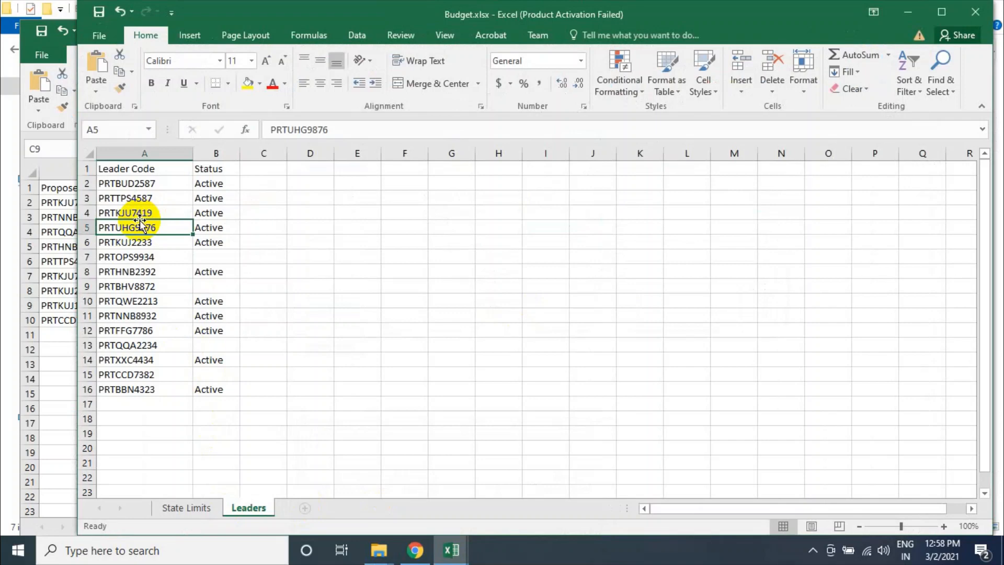
left_click(201, 225)
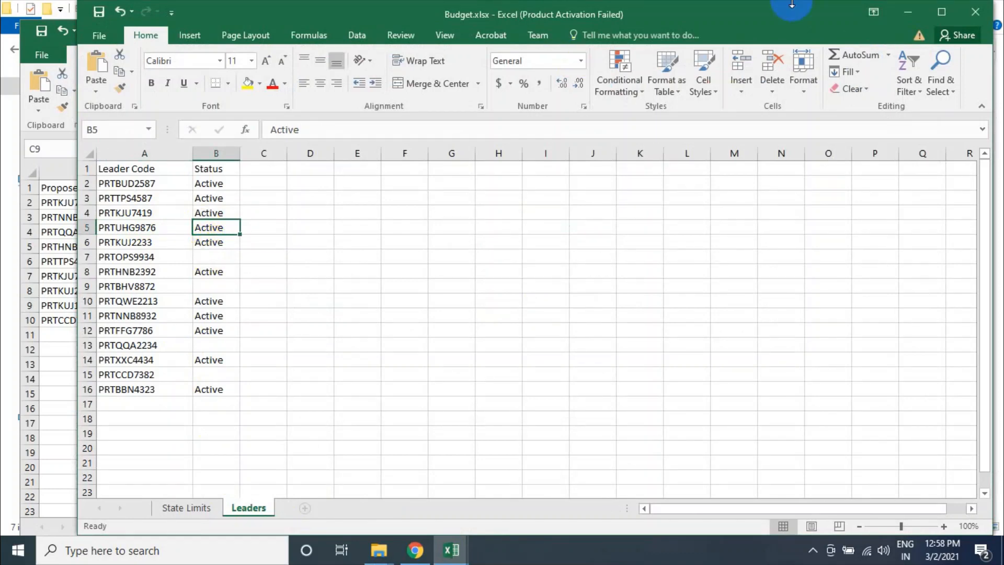
left_click(901, 11)
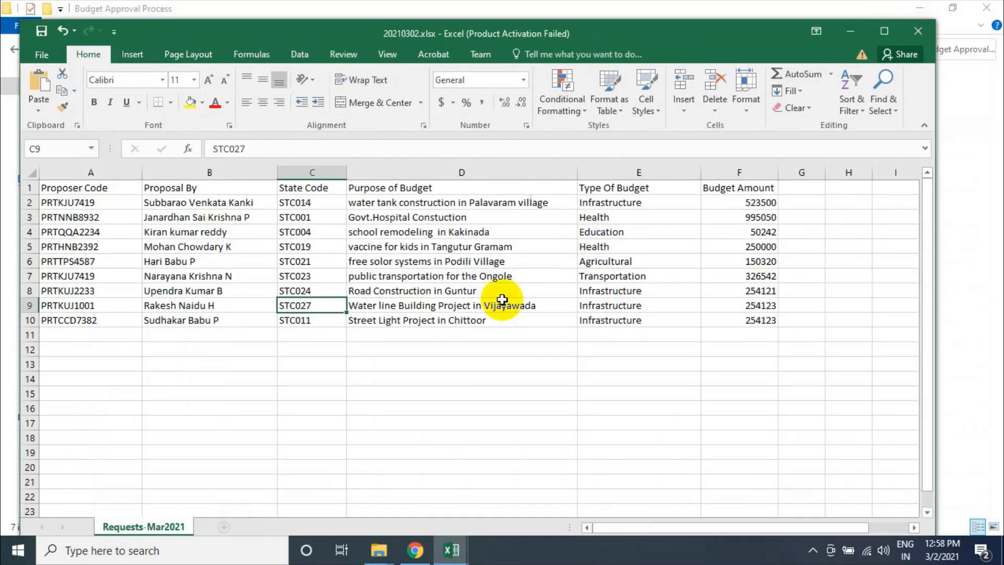
left_click(416, 553)
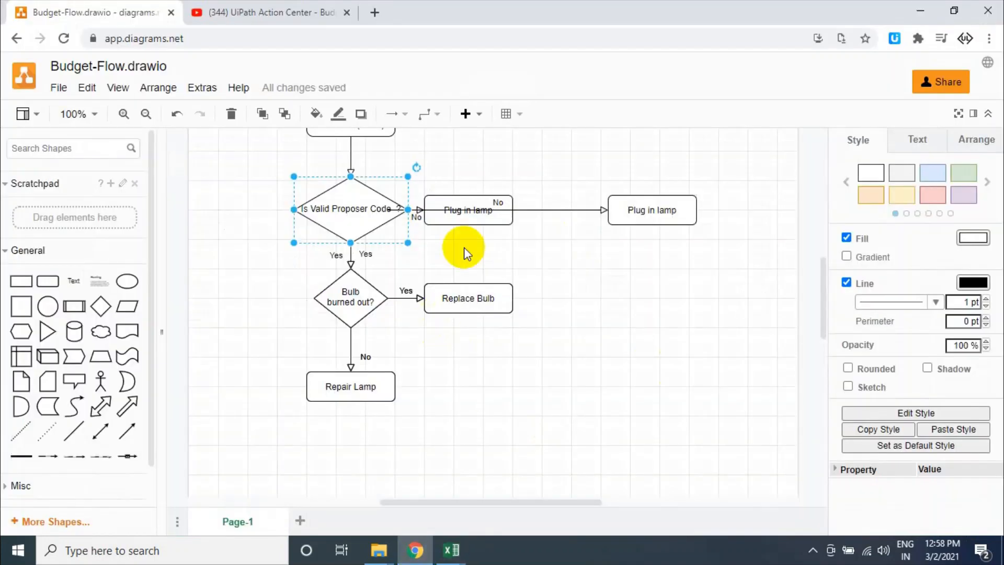
Delete the duplicate "Plug in lamp" box nearest the first decision and its leftover short "No" connector
left_click(499, 205)
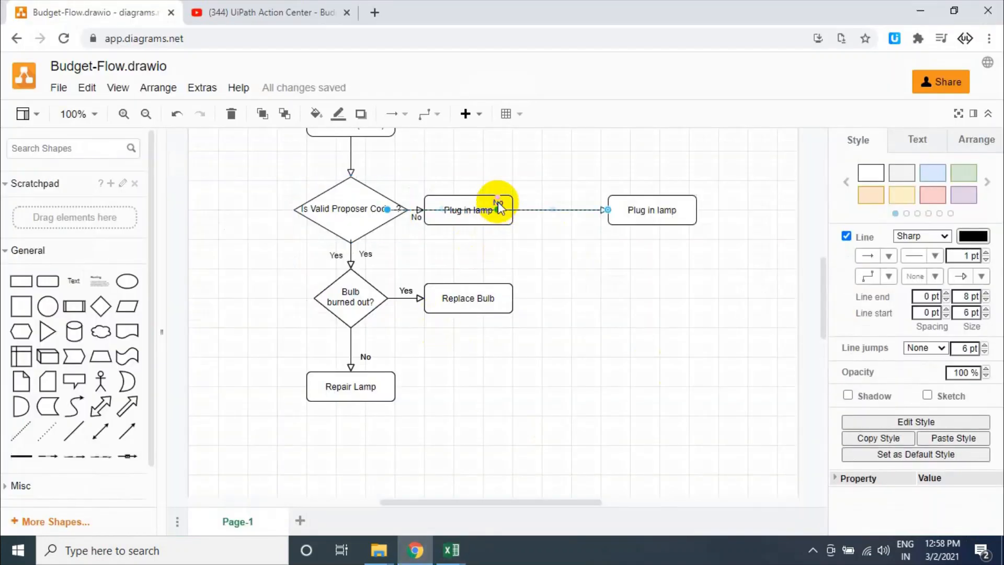
left_click(477, 199)
key("Delete")
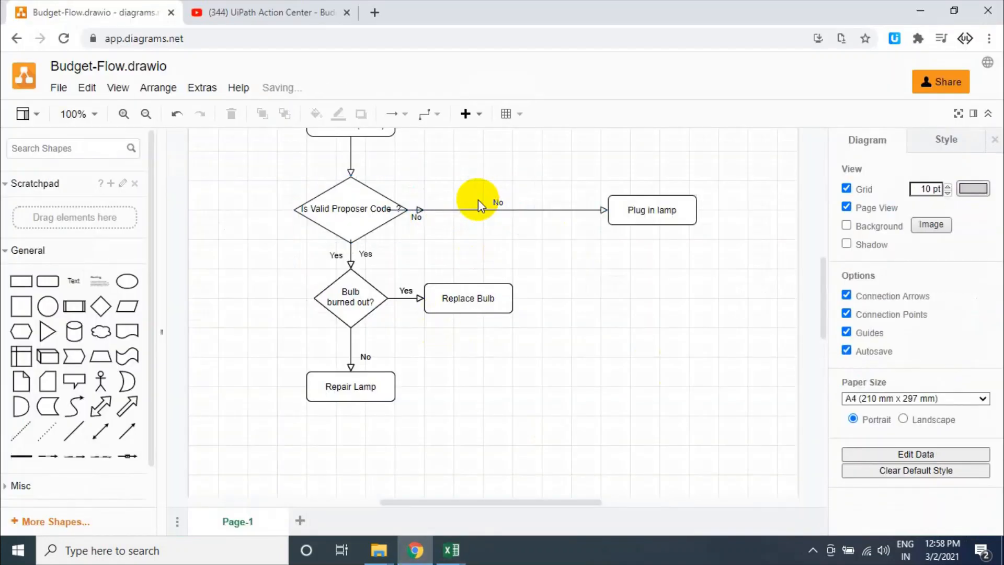
left_click(419, 216)
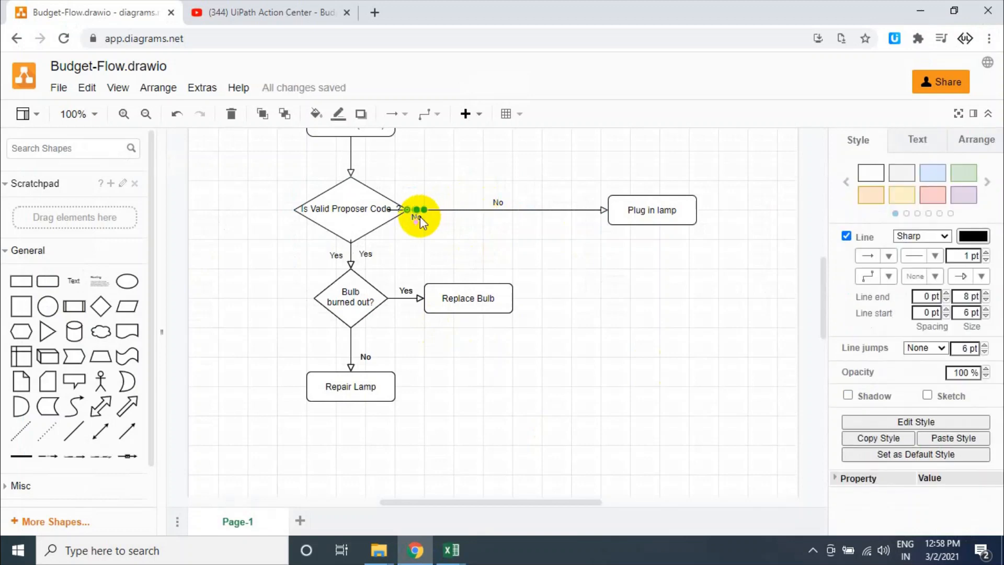
key("Delete")
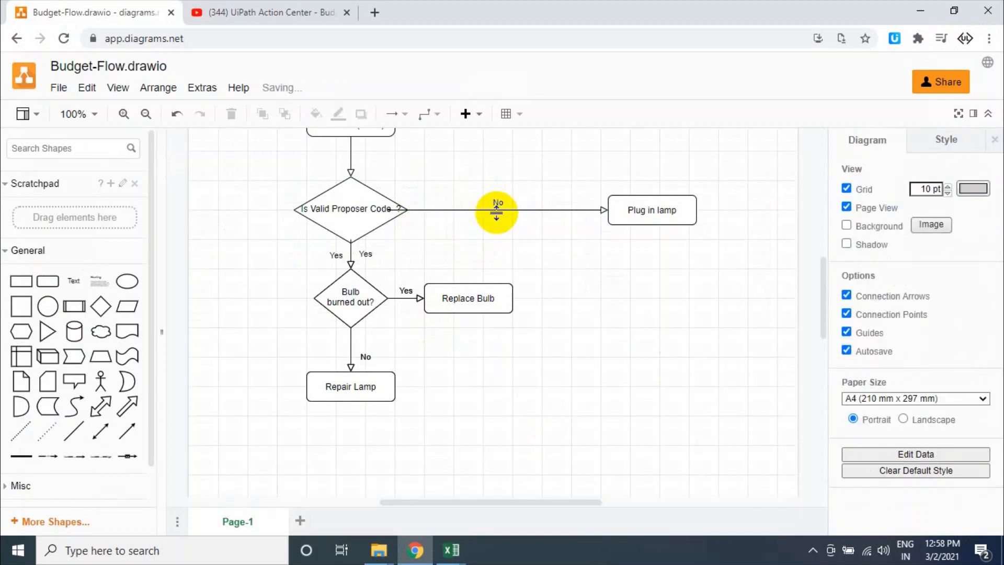
Move the "Plug in lamp" box closer to the decision and fit both ends of the "No" connector to the two shapes
left_click(520, 209)
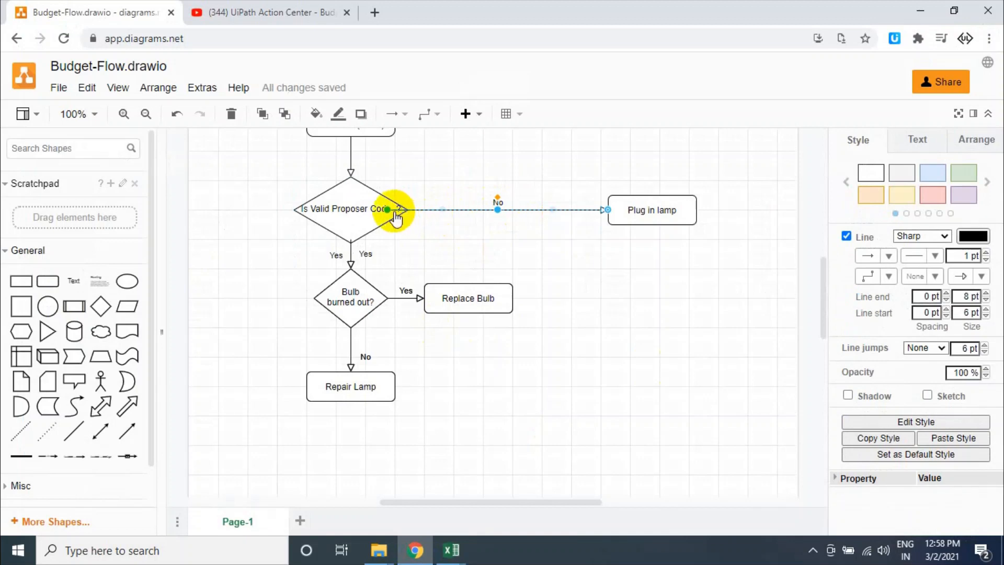
left_click_drag(388, 210, 403, 213)
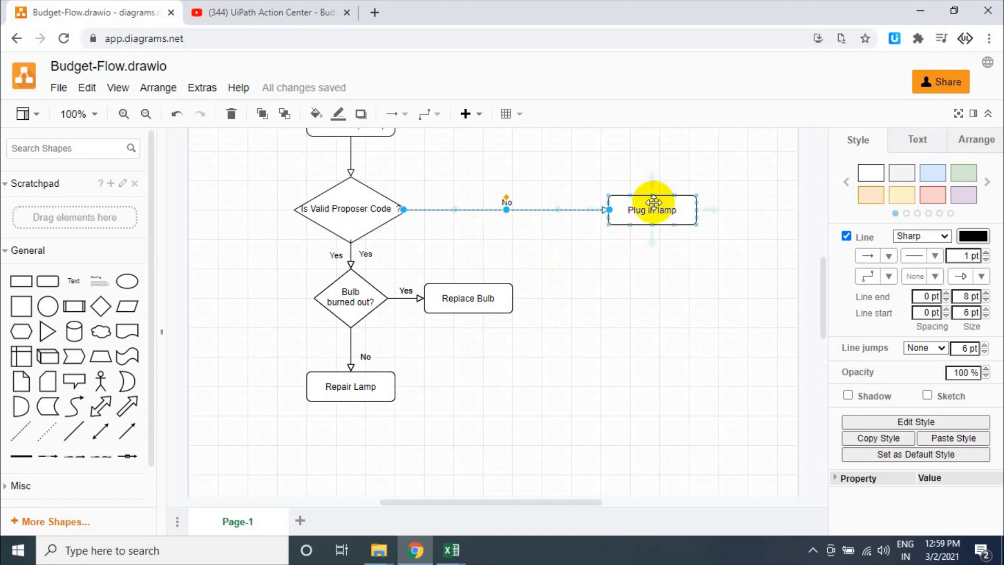
left_click_drag(650, 206, 615, 202)
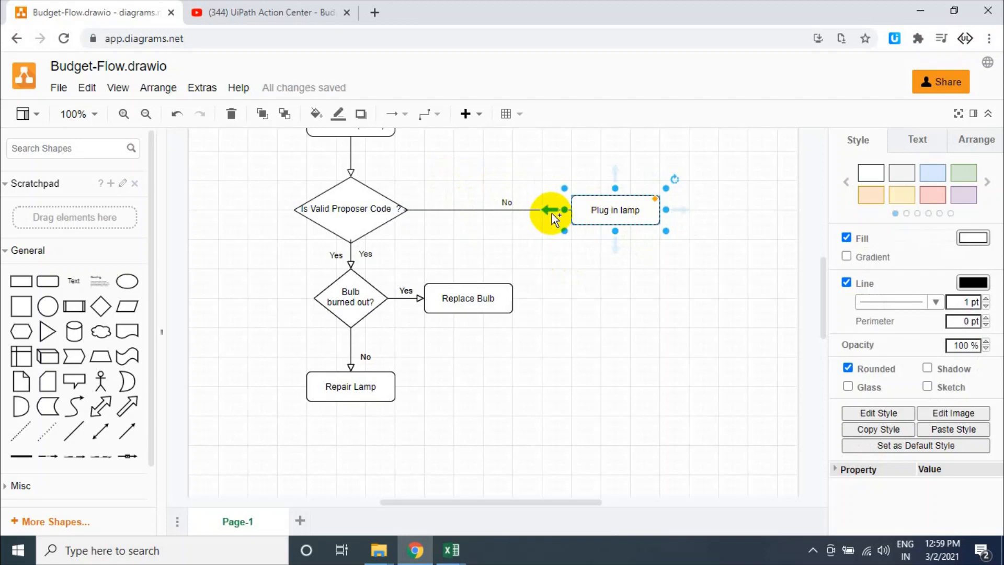
left_click(534, 211)
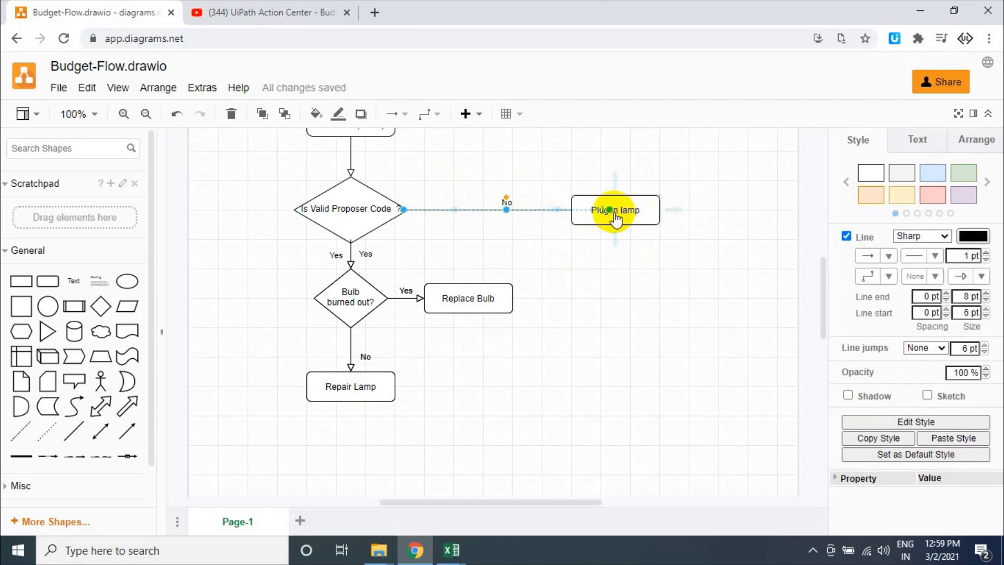
left_click_drag(610, 210, 572, 210)
Replace the "Plug in lamp" label with "Send to Human validation"
left_click(594, 209)
double_click(596, 210)
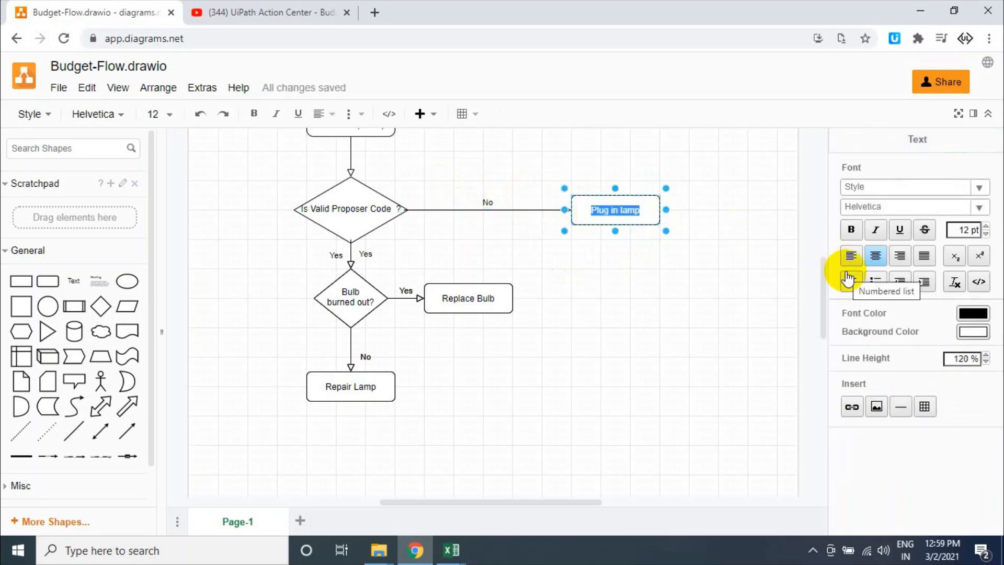
type("Reject")
key("ctrl+a")
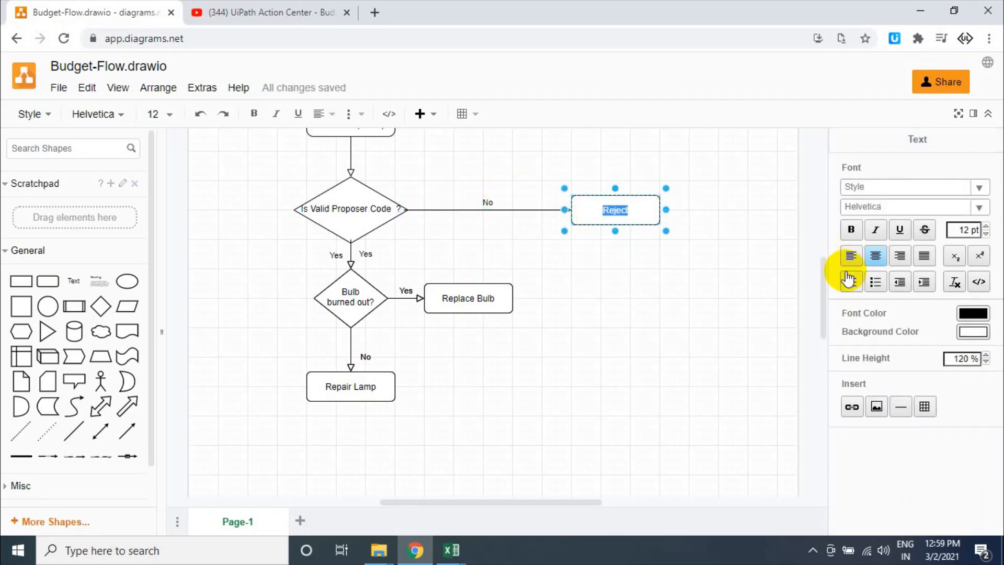
type("Send to")
type(" Bu")
key("BackSpace")
key("BackSpace")
type("Human validation")
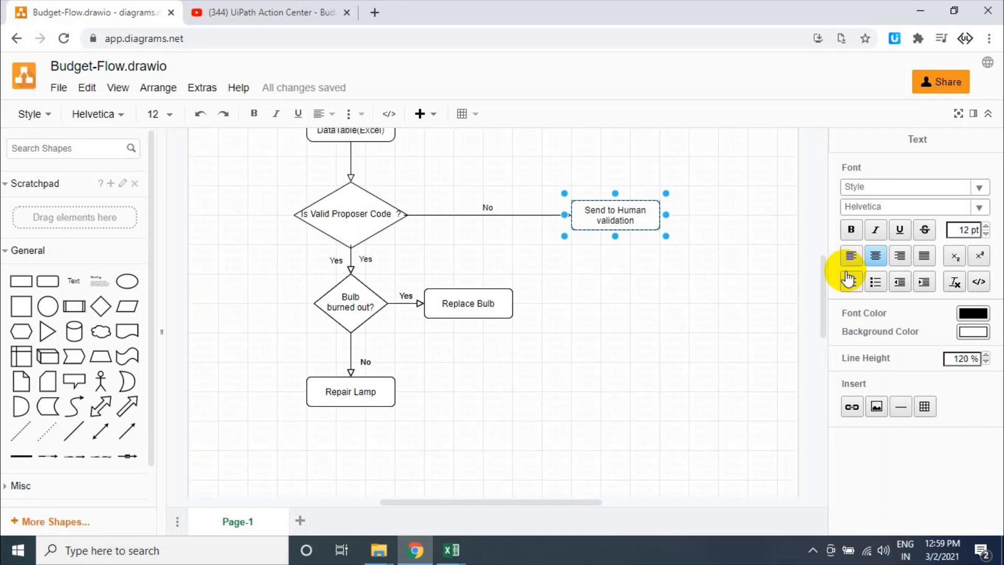
Capitalize the last word of the box's label so it reads "Send to Human Validation"
key("ctrl+shift+Left")
key("Left")
key("Delete")
type("V")
left_click(715, 312)
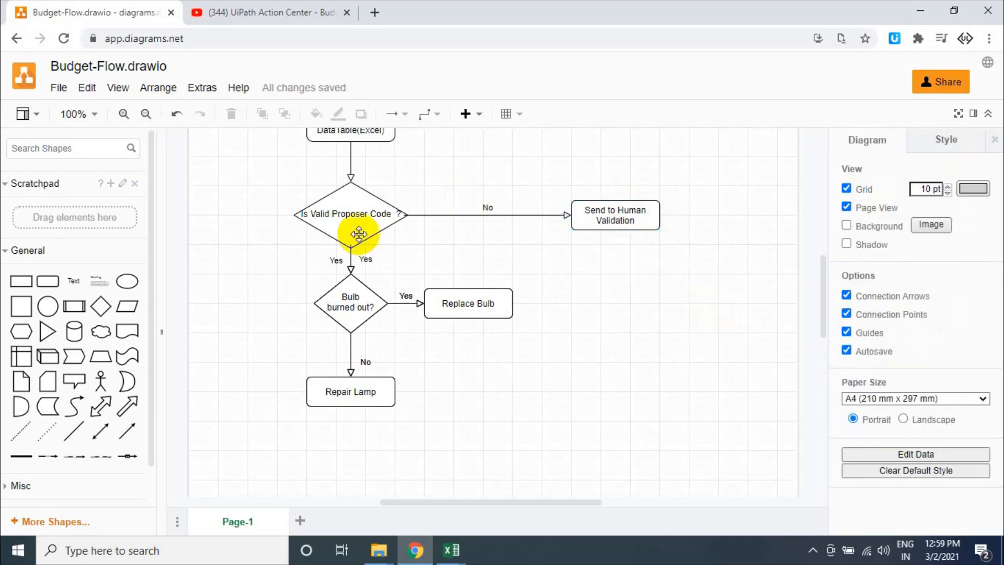
Slightly resize the "Is Valid Proposer Code ?" diamond and realign it with its incoming, "Yes" and "No" connectors
left_click(318, 215)
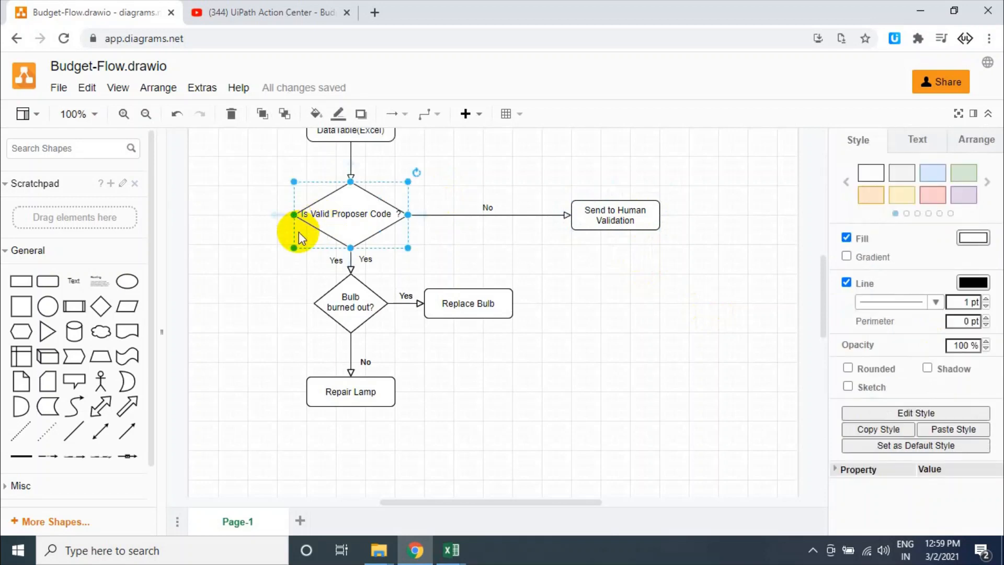
left_click_drag(293, 247, 291, 246)
left_click(448, 251)
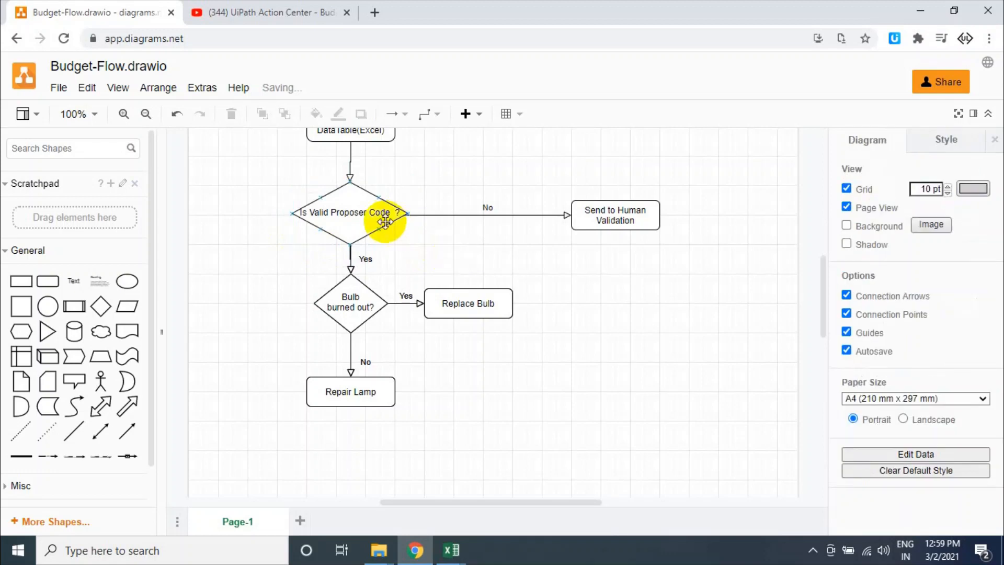
left_click(384, 218)
left_click_drag(384, 218, 386, 220)
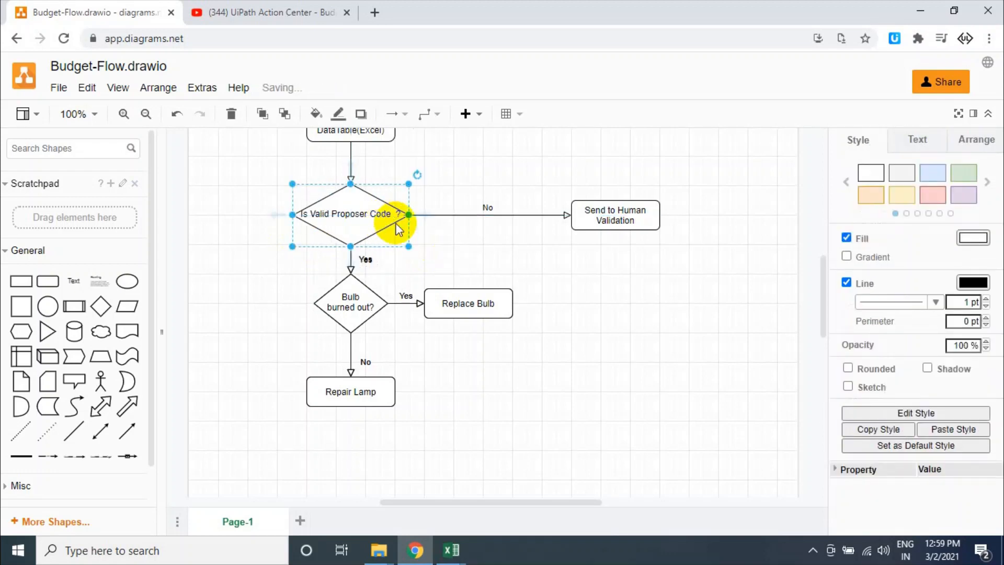
left_click(486, 259)
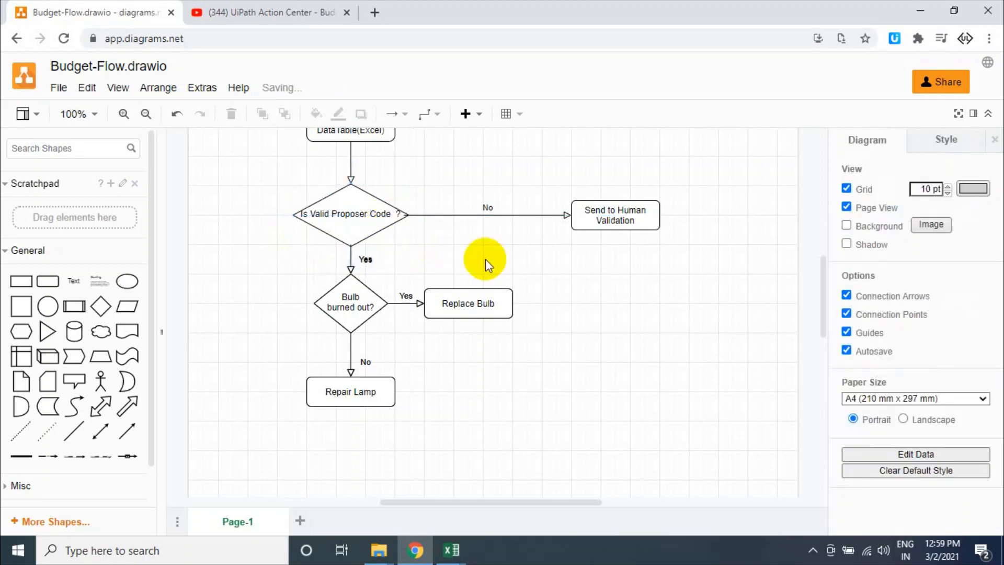
left_click(490, 206)
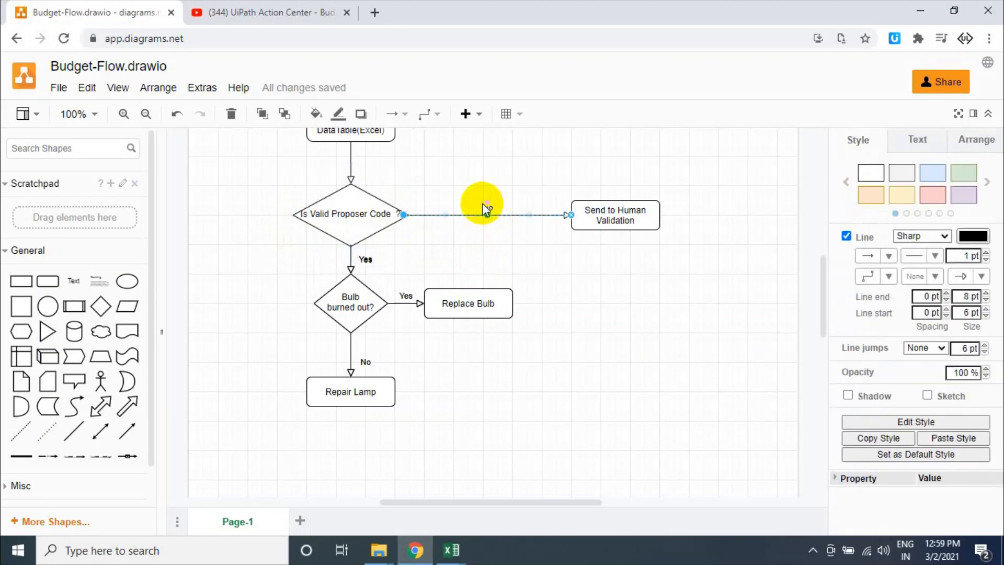
left_click(497, 239)
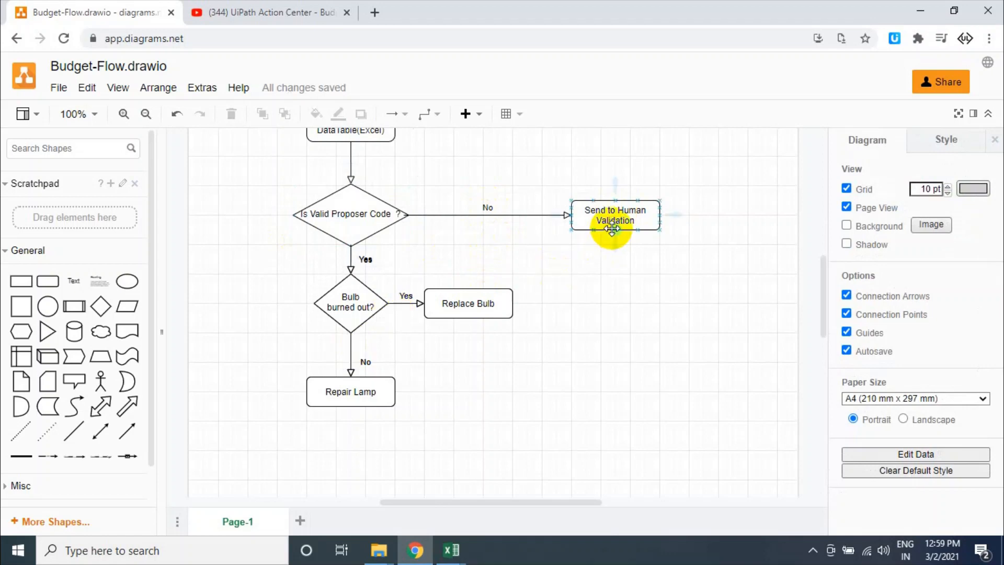
Change the human validation box's label to "Send to Human for Validation (UiPath Action Center)" and enlarge the box to fit it
left_click(640, 220)
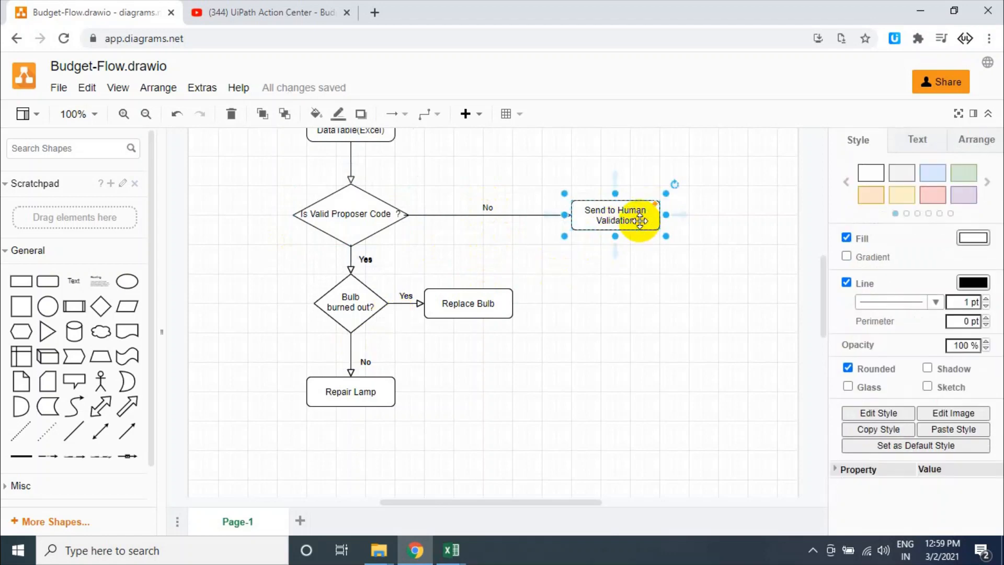
double_click(637, 209)
key("Right")
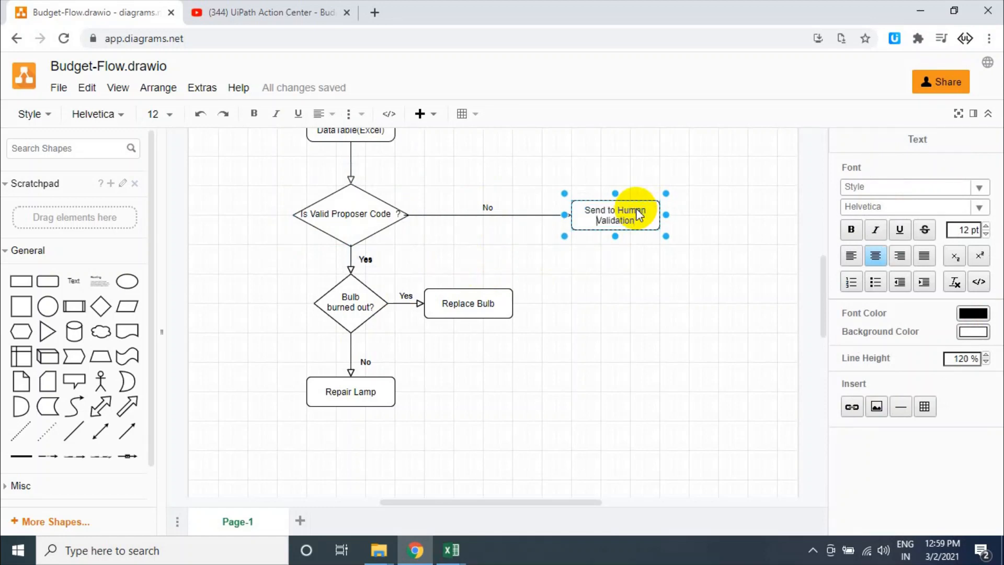
type("for Validation Action")
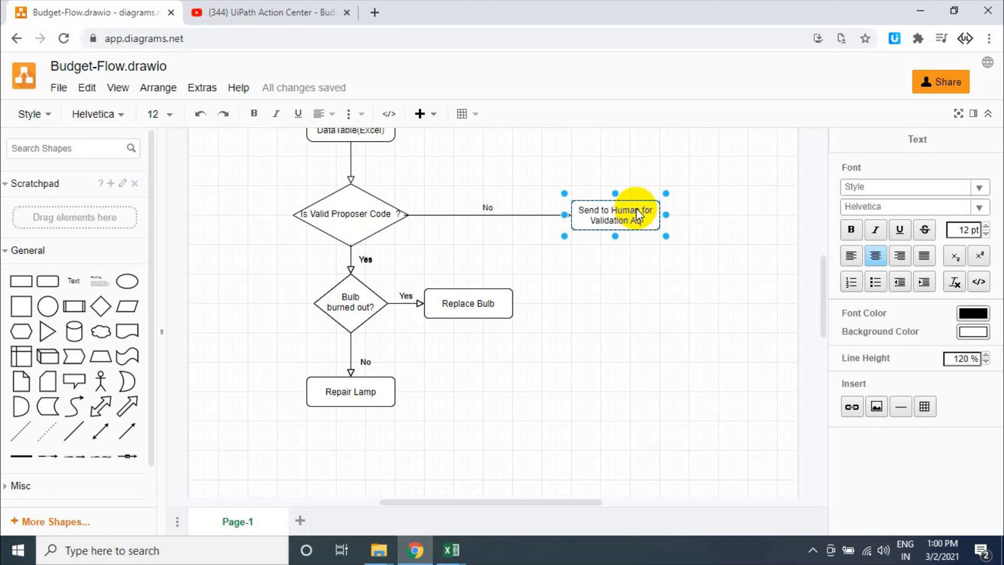
key("BackSpace")
key("BackSpace")
key("BackSpace")
key("BackSpace")
key("BackSpace")
key("BackSpace")
type("(UiPath Action Center")
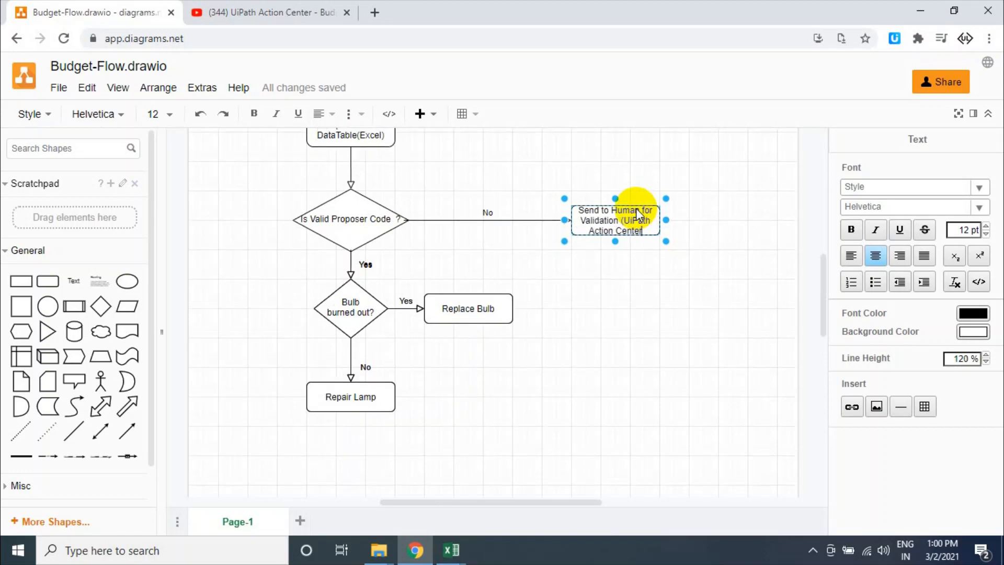
key("BackSpace")
type(")")
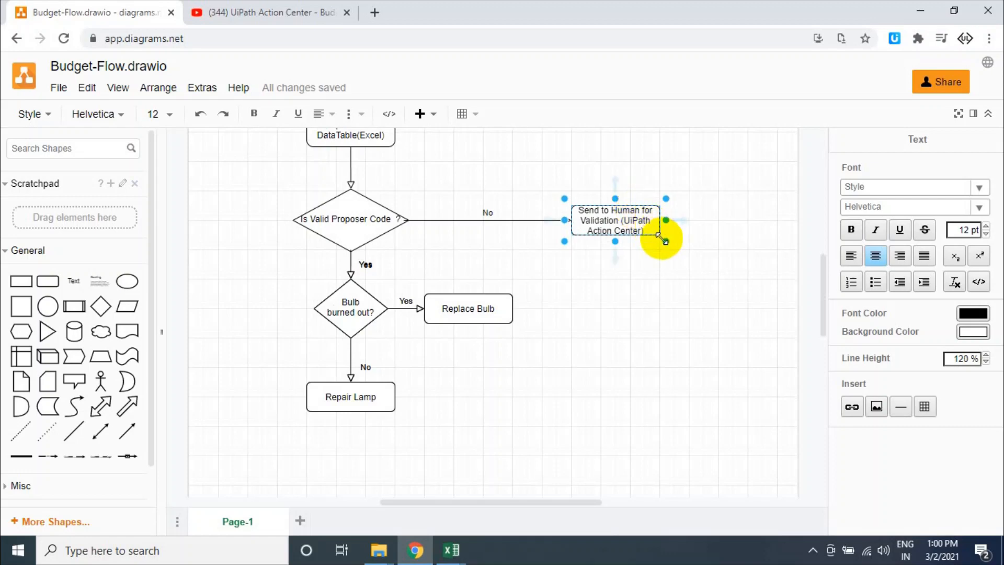
left_click_drag(665, 241, 702, 255)
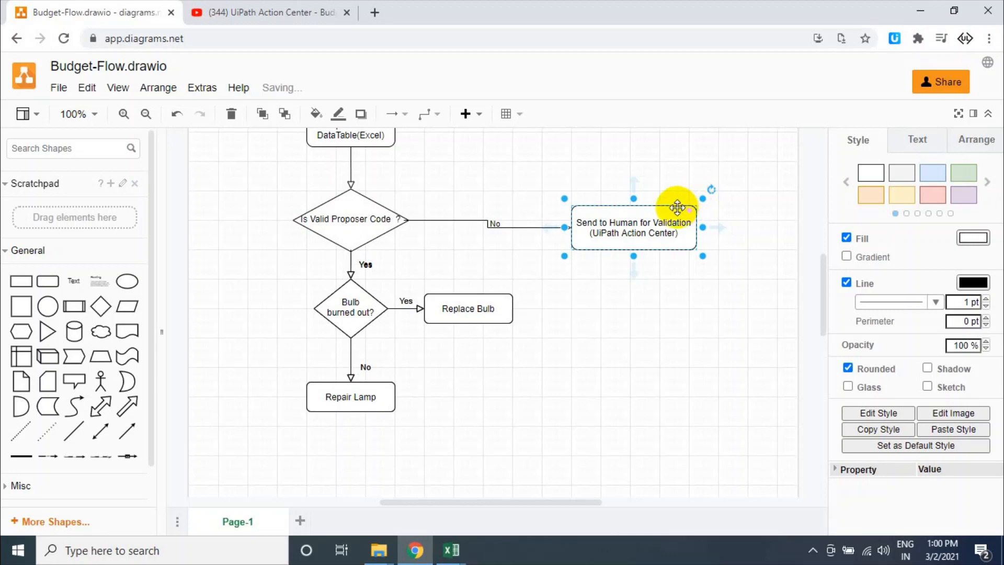
Move the human validation box lower and farther right, and attach the "No" connector to the middle of its top edge
left_click_drag(674, 209, 753, 258)
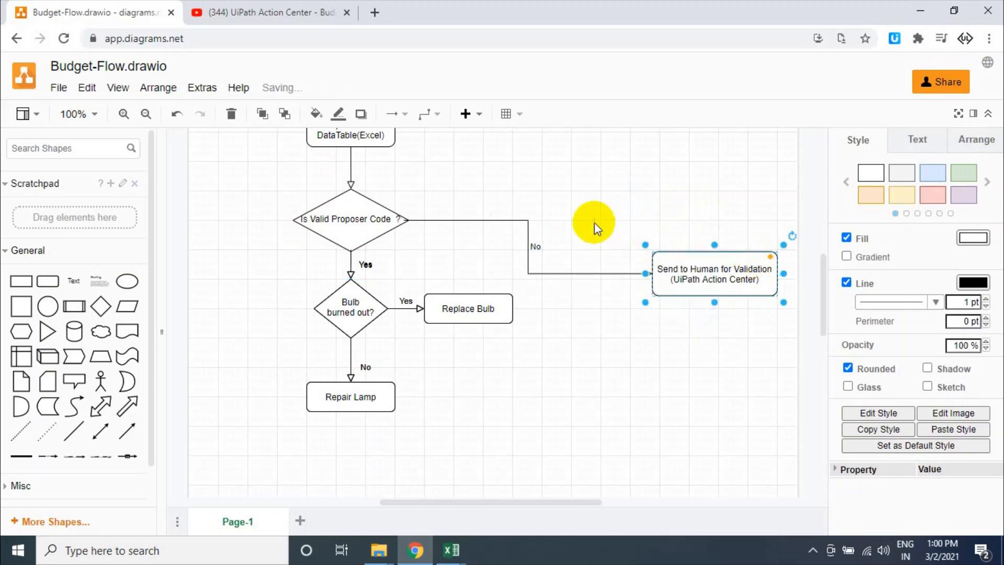
left_click(637, 273)
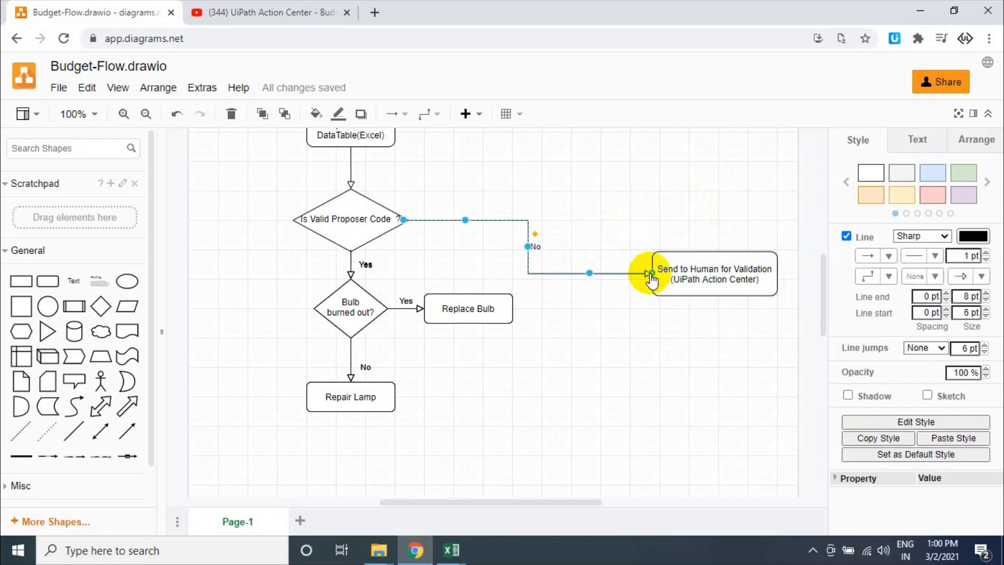
left_click_drag(650, 274, 708, 252)
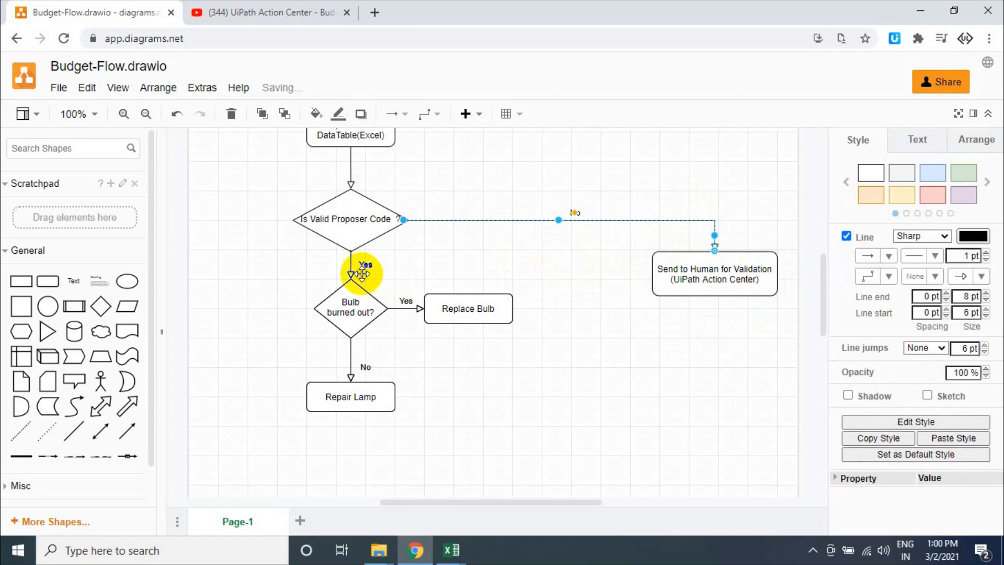
Replace the "Bulb burned out?" diamond's label with "is Budget With in the State"
double_click(349, 303)
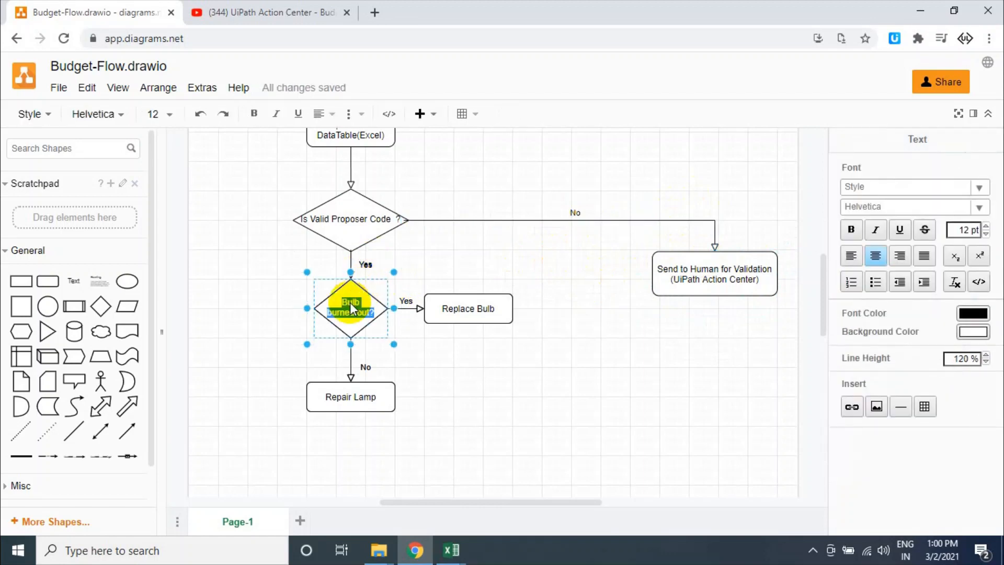
key("BackSpace")
type("Is")
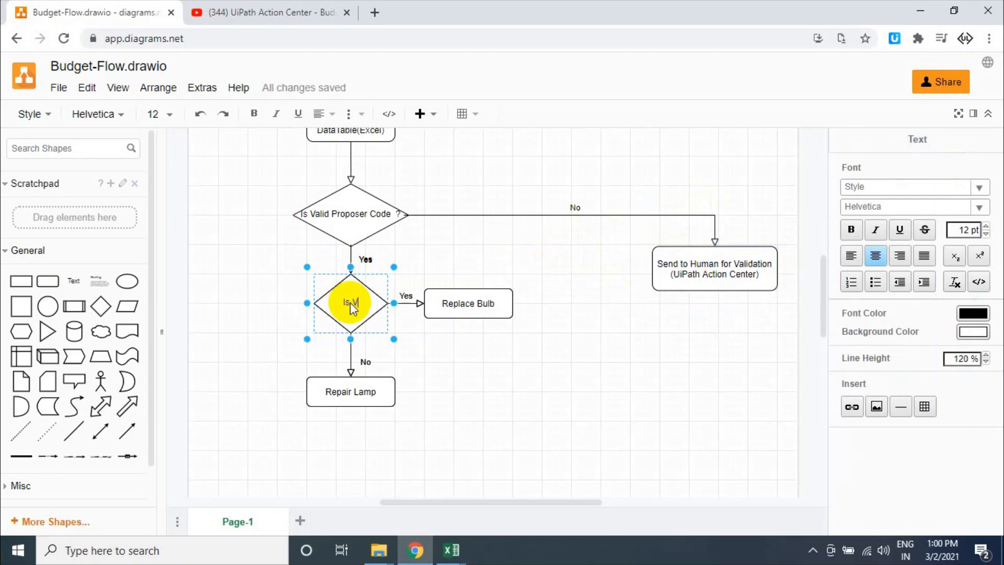
type(" Valid State")
key("ctrl+a")
type("is Budget With in")
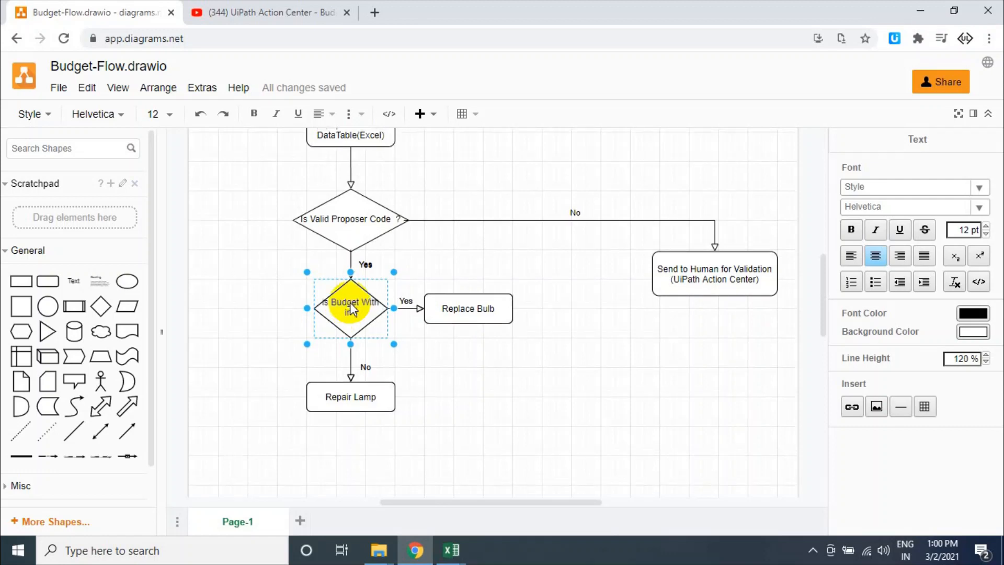
key("BackSpace")
type("the State")
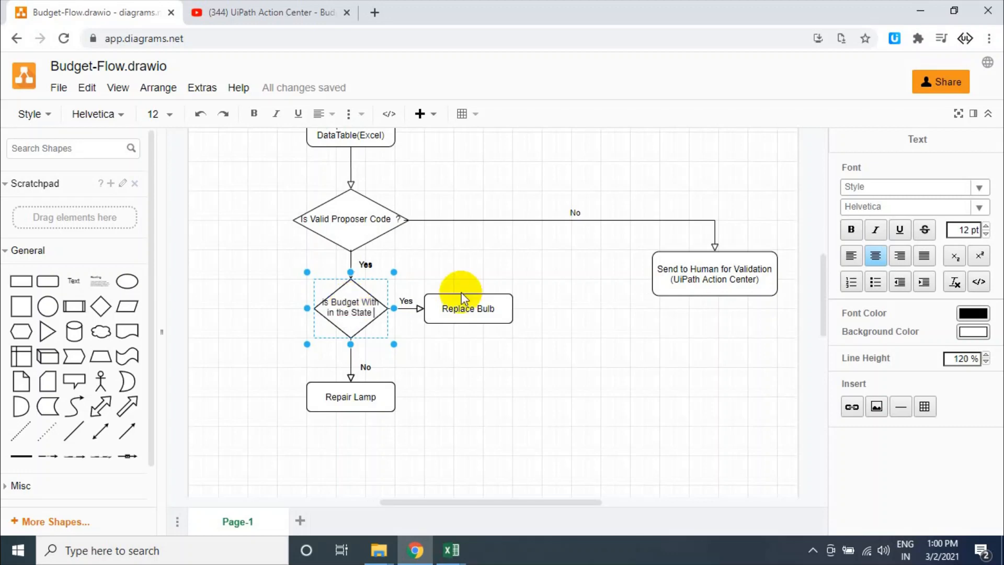
Extend the diamond's label so it reads "is Budget With in the Yearly State budget Limits"
type(" budget Limi")
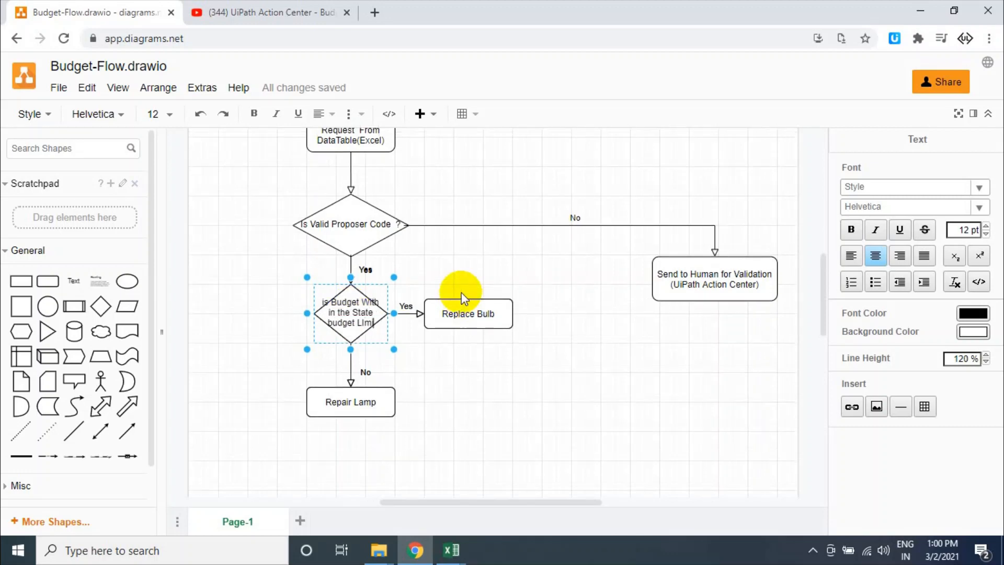
type("ts")
key("BackSpace")
key("BackSpace")
key("BackSpace")
key("BackSpace")
key("BackSpace")
type("imits")
key("Left")
type("Yearly")
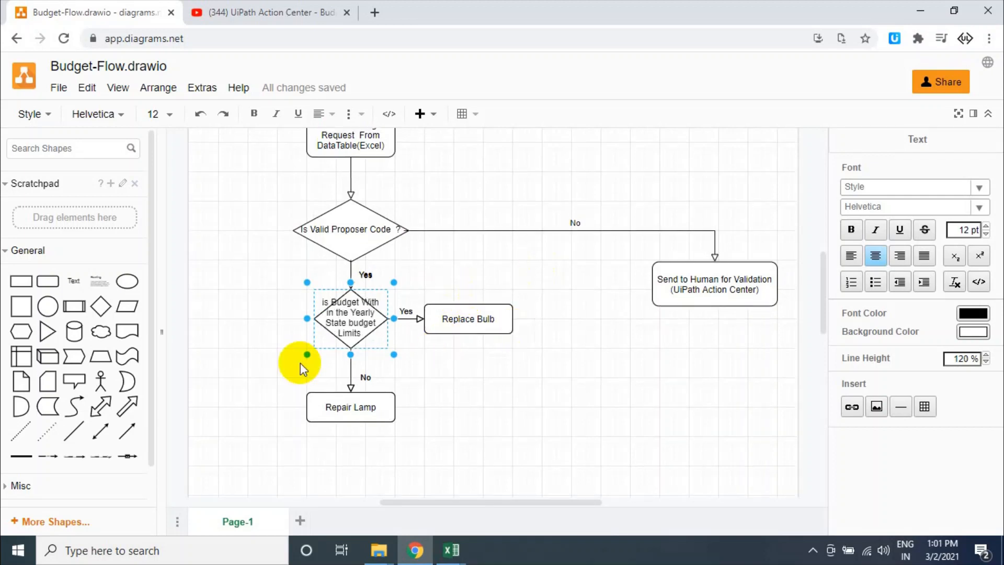
Enlarge the budget limits diamond around its label and remove the duplicate "Yes" connector entering it
left_click_drag(307, 354, 287, 379)
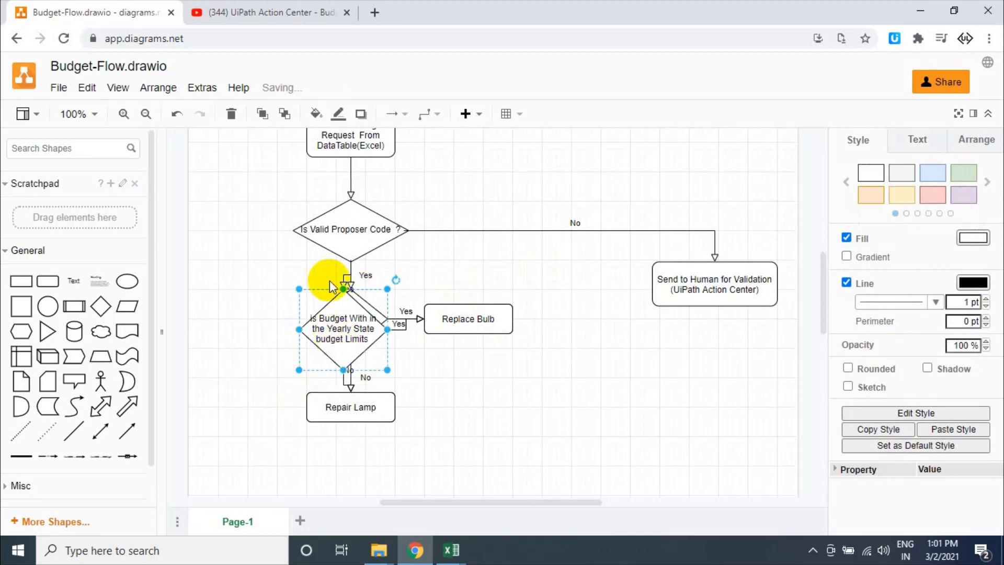
left_click(346, 275)
left_click(342, 276)
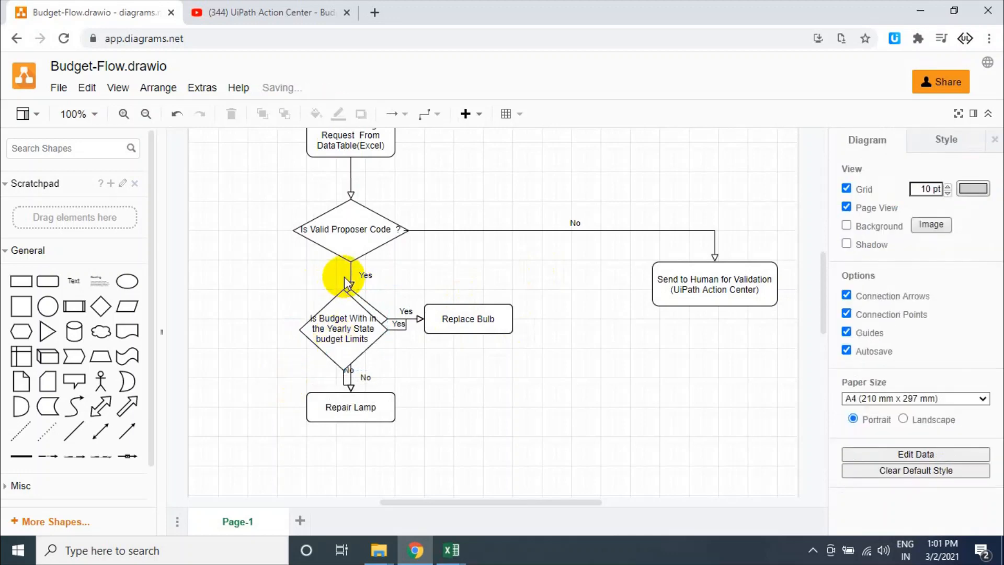
Move the "Repair Lamp" box further down and delete the duplicate "Repair Lamp" box with its "No" connector
left_click_drag(376, 399, 370, 487)
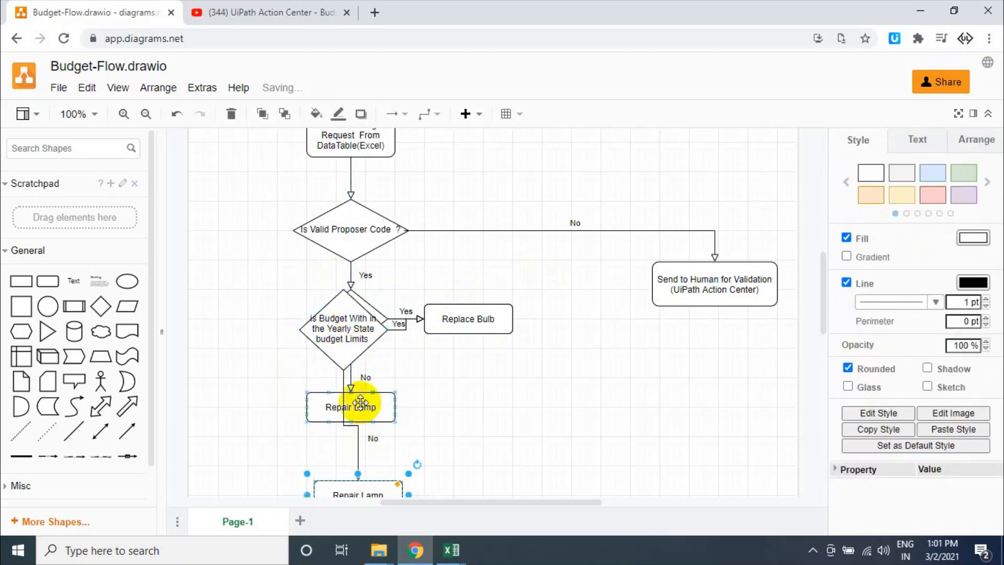
left_click(351, 386)
left_click_drag(386, 409, 533, 438)
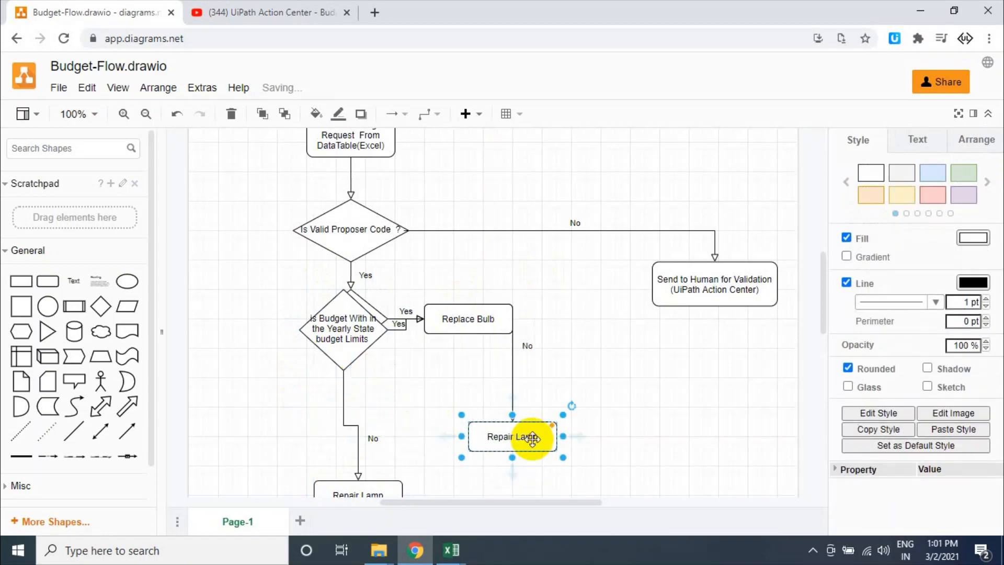
key("Delete")
left_click(514, 407)
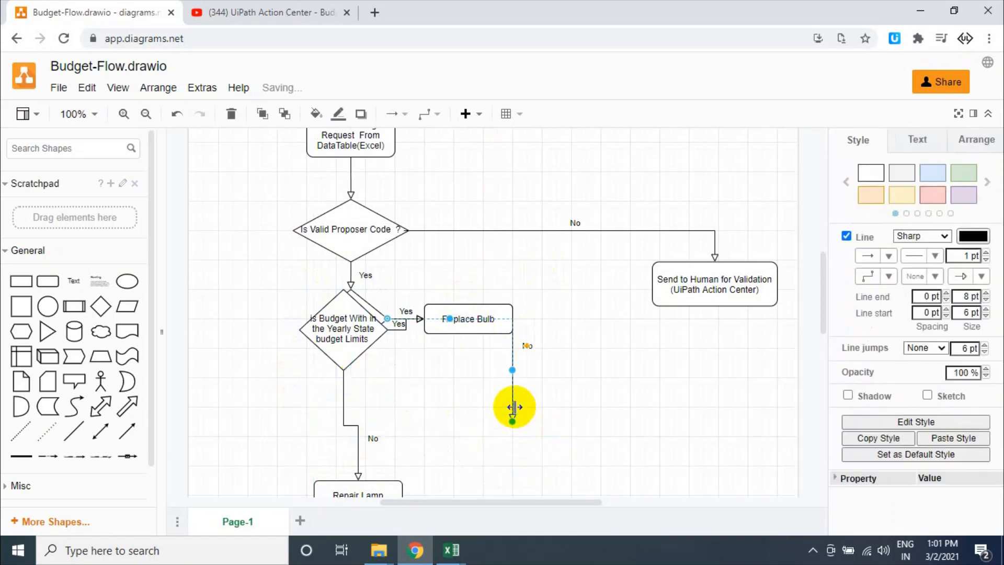
key("Delete")
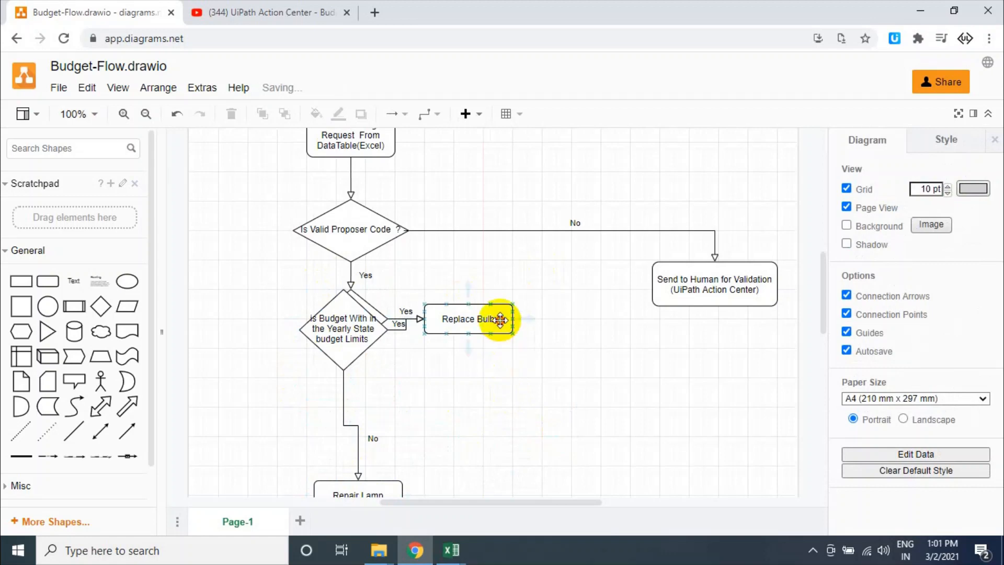
Move the "Replace Bulb" box lower and farther right, and delete the duplicate diamond, "Yes" connector and "Replace Bulb" box
left_click_drag(495, 318, 686, 369)
left_click(392, 314)
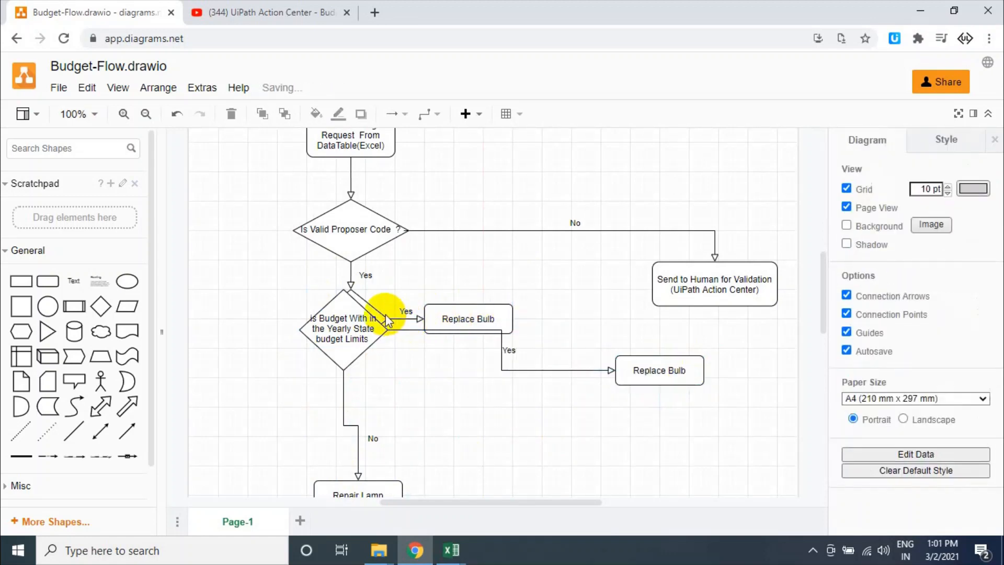
left_click(375, 312)
key("Delete")
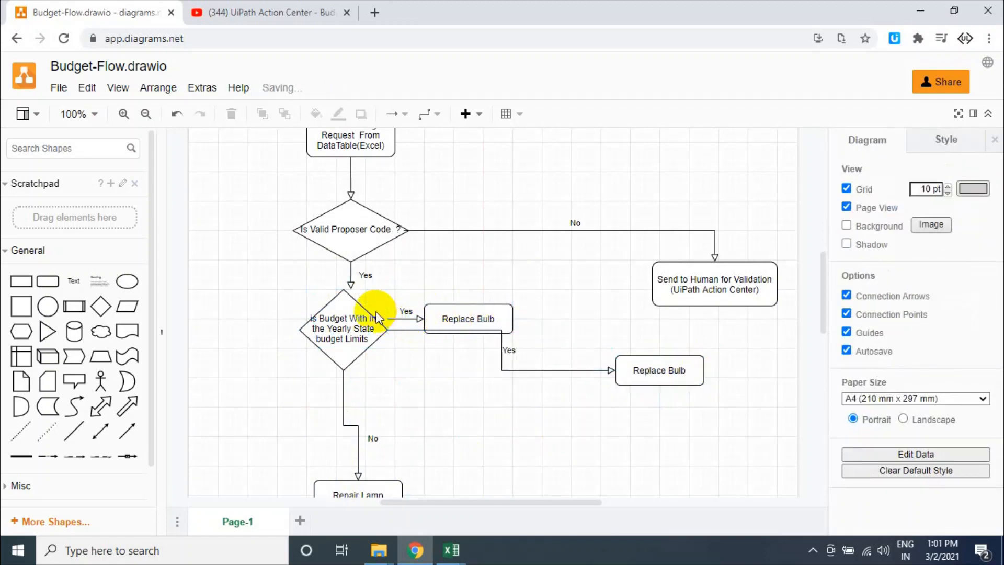
left_click(393, 319)
key("Delete")
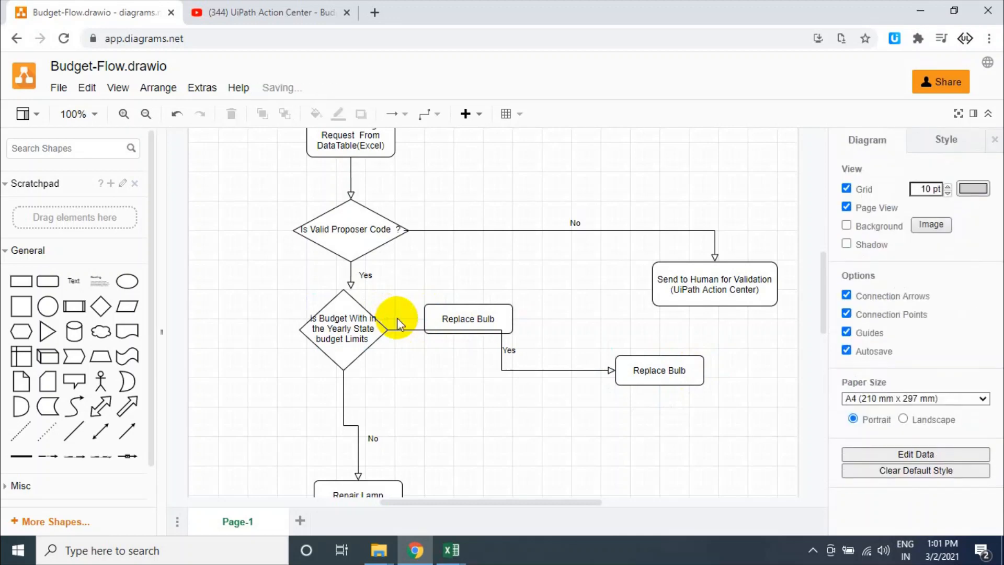
left_click(491, 313)
key("Delete")
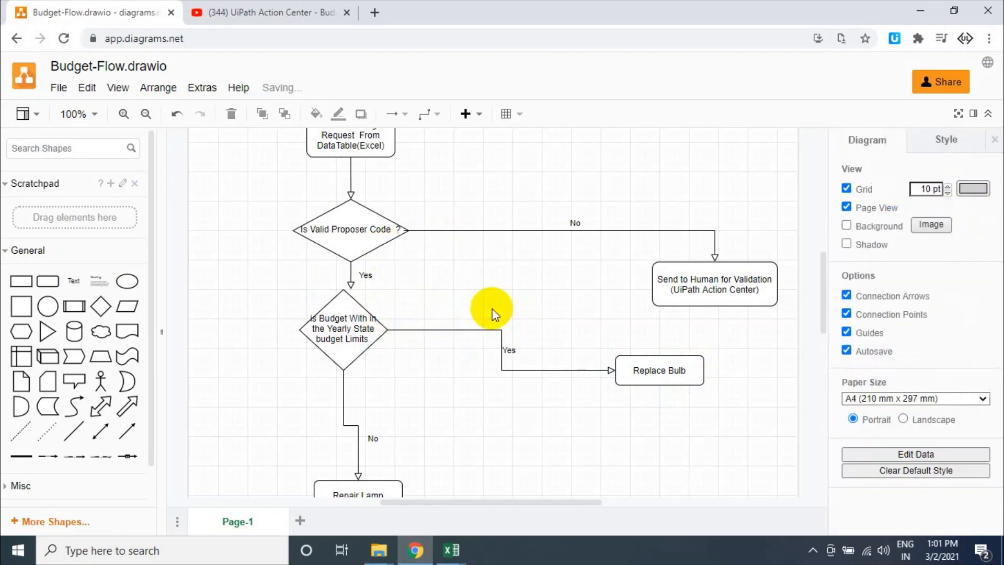
Move the budget limits diamond down and centre it beneath the "Is Valid Proposer Code ?" diamond
left_click_drag(340, 292, 354, 320)
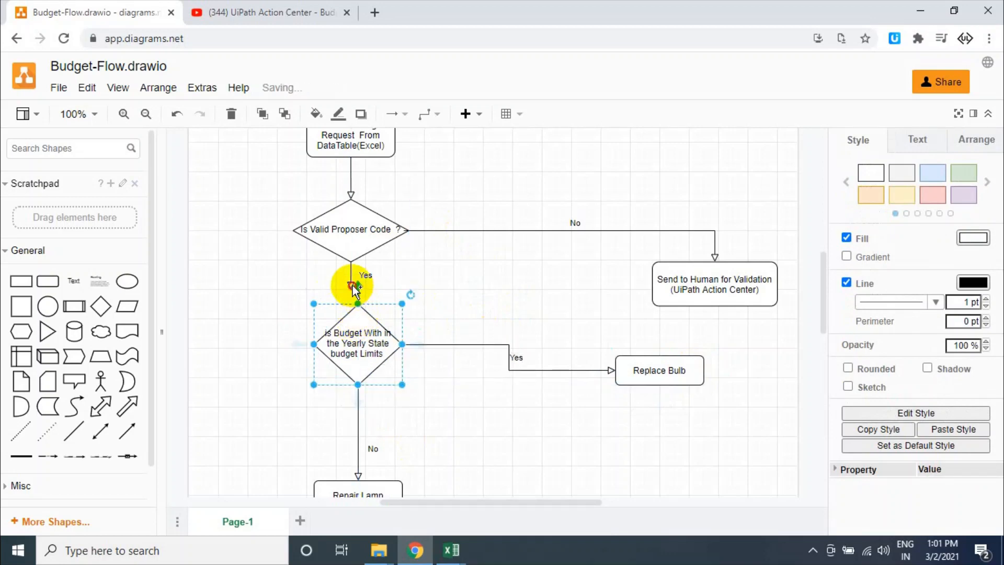
left_click(352, 285)
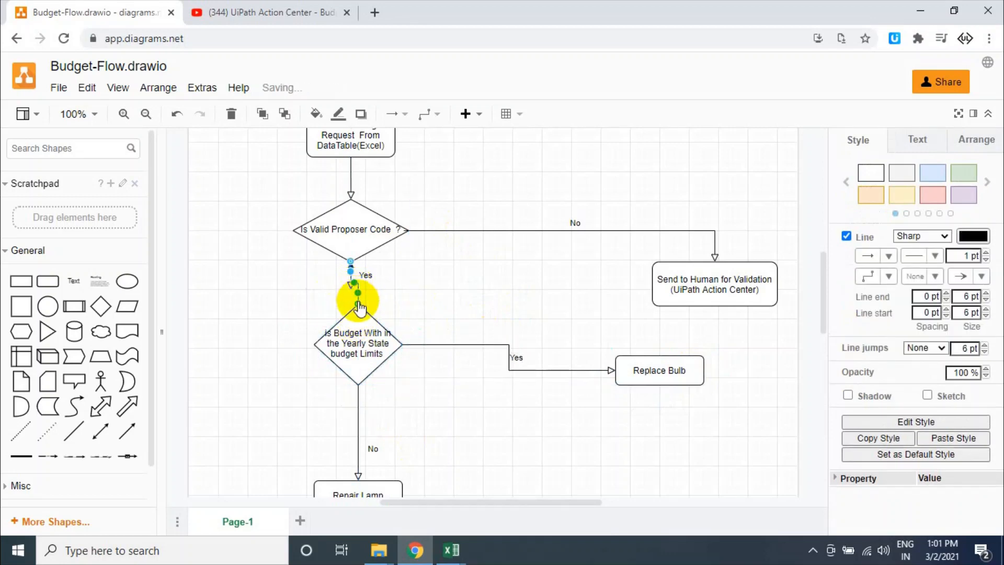
left_click_drag(357, 323, 353, 326)
Remove the stray connector between the two diamonds and attach the "Yes" connector to the budget limits diamond's upper corner
left_click(349, 292)
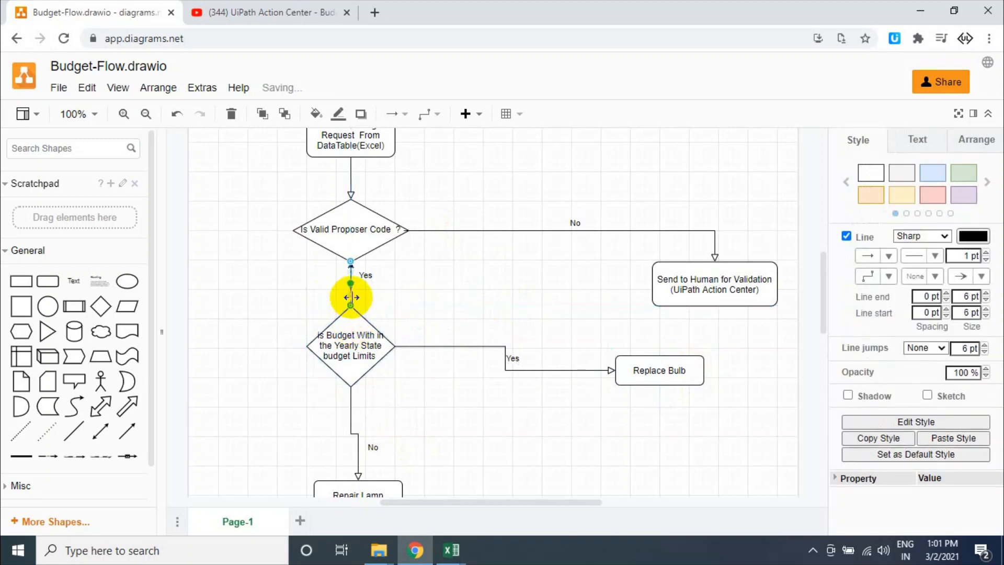
left_click(352, 303)
left_click(349, 278)
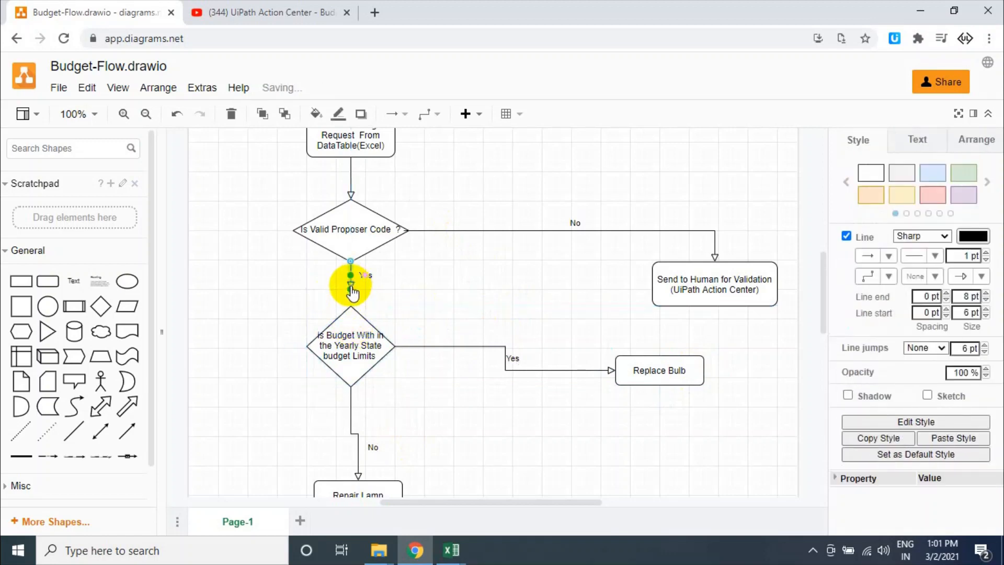
left_click_drag(350, 286, 351, 302)
left_click(422, 309)
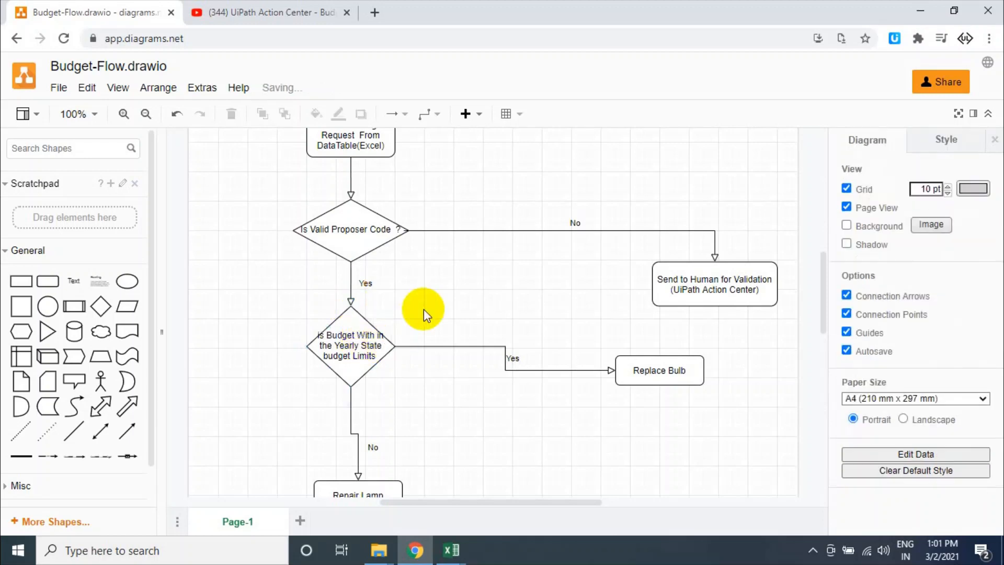
Break the budget limits diamond's label after "is Budget" and end it with a question mark
left_click(358, 354)
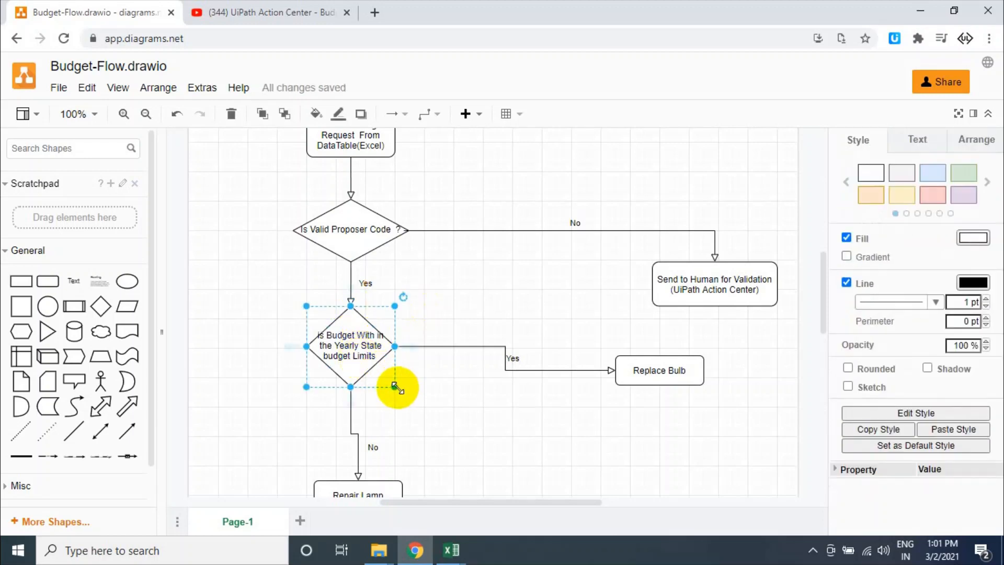
mouse_move(392, 385)
left_mouse_down()
mouse_move(423, 426)
mouse_move(395, 388)
left_mouse_up()
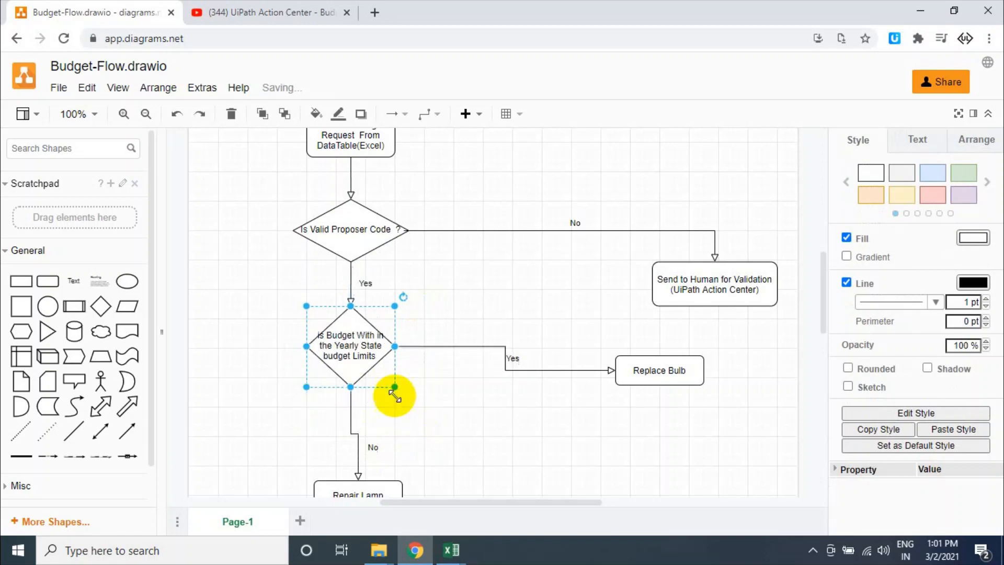
double_click(360, 355)
left_click(355, 337)
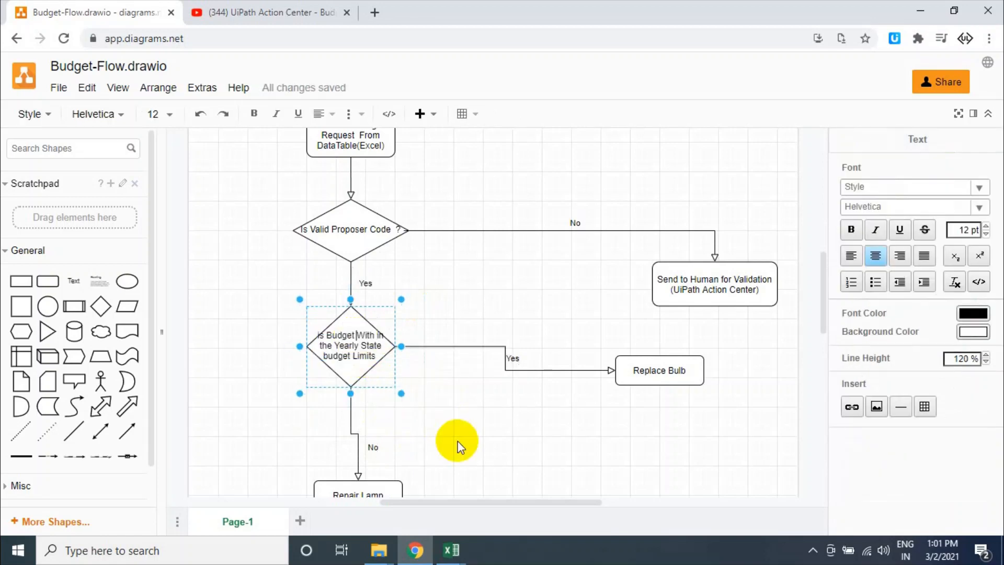
key("Return")
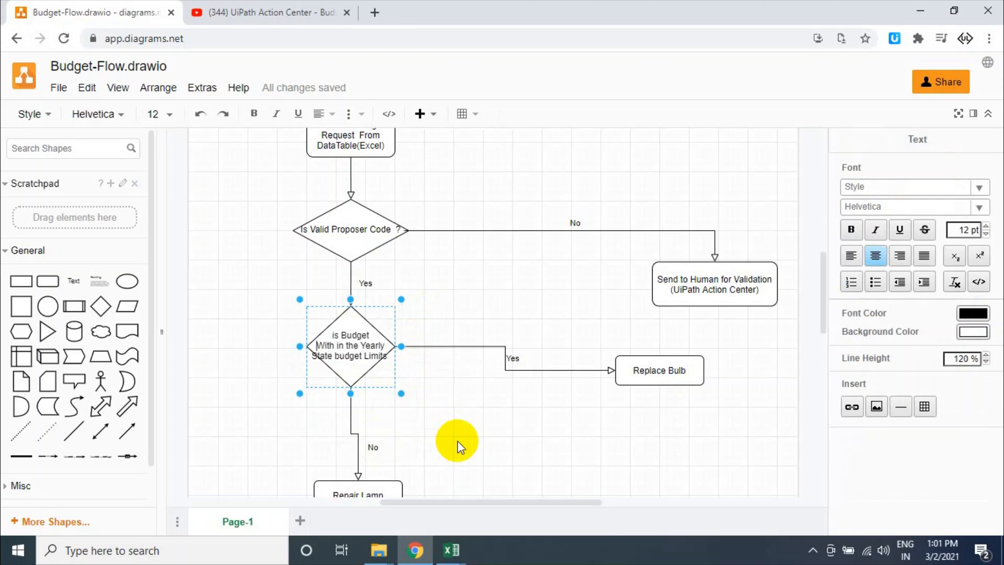
key("Left")
key("Left")
key("Return")
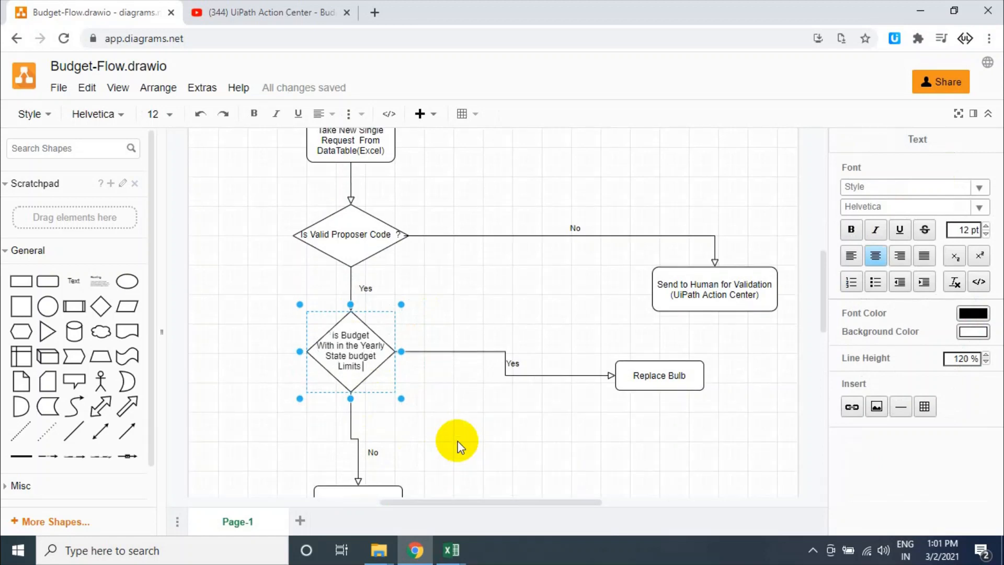
type("?")
left_click(505, 322)
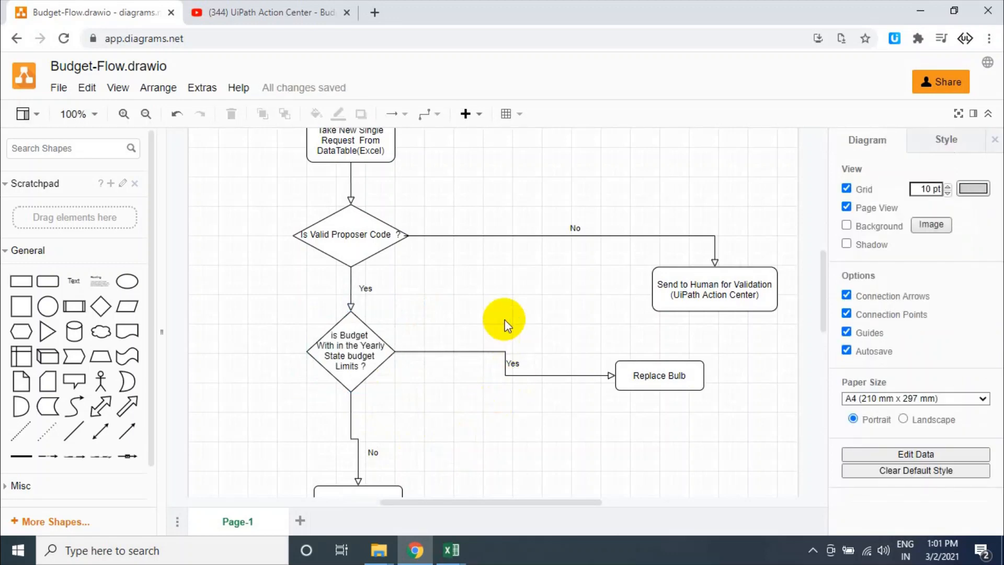
Switch to Excel and examine the State Limits sheet in Budget.xlsx and the State Code column in 20210302.xlsx
left_click(450, 549)
left_click(406, 494)
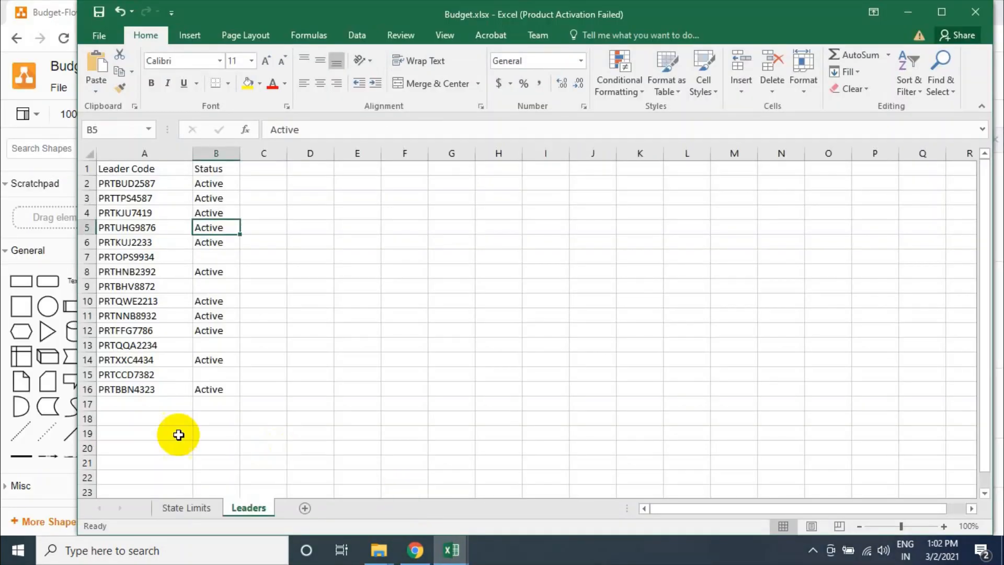
left_click(195, 508)
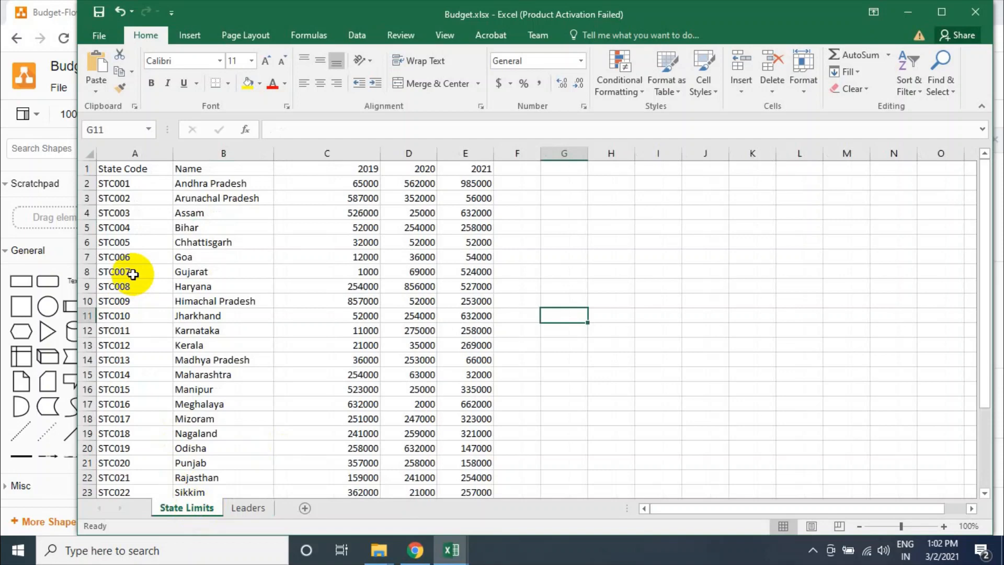
left_click(451, 549)
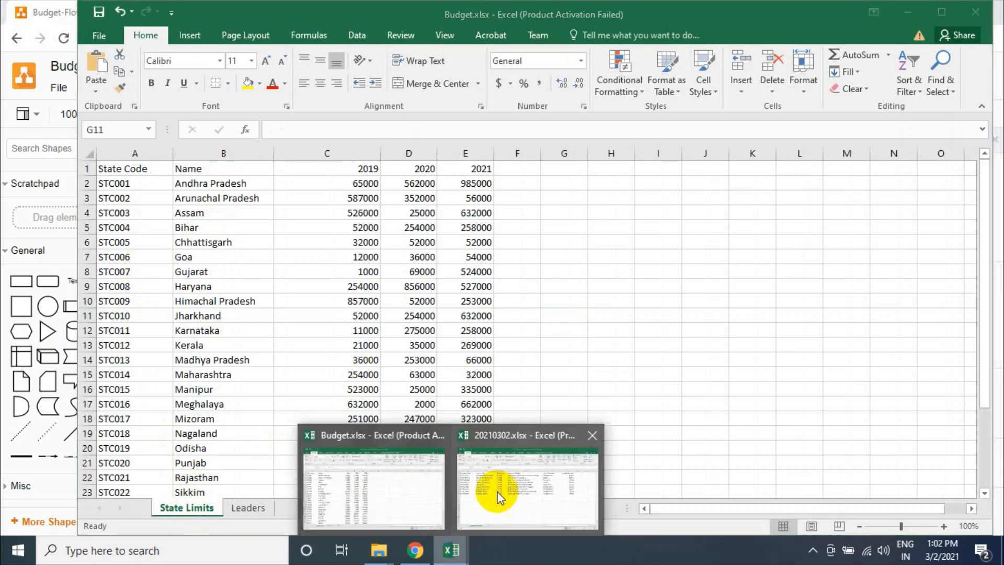
left_click(520, 459)
left_click(304, 201)
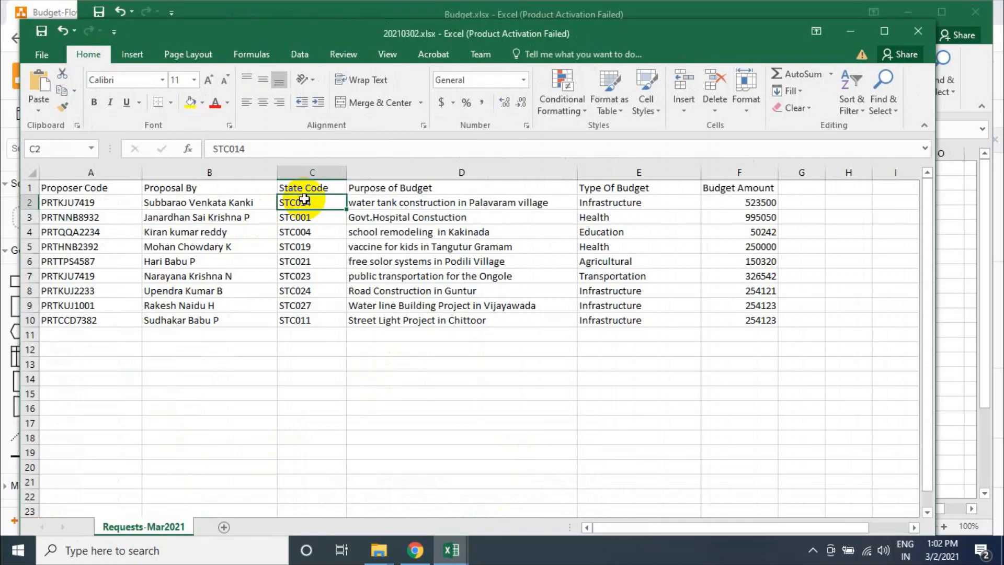
Examine the STC009 row and the 2021 limits in Budget.xlsx, and switch back to the diagram in the browser
left_click(451, 549)
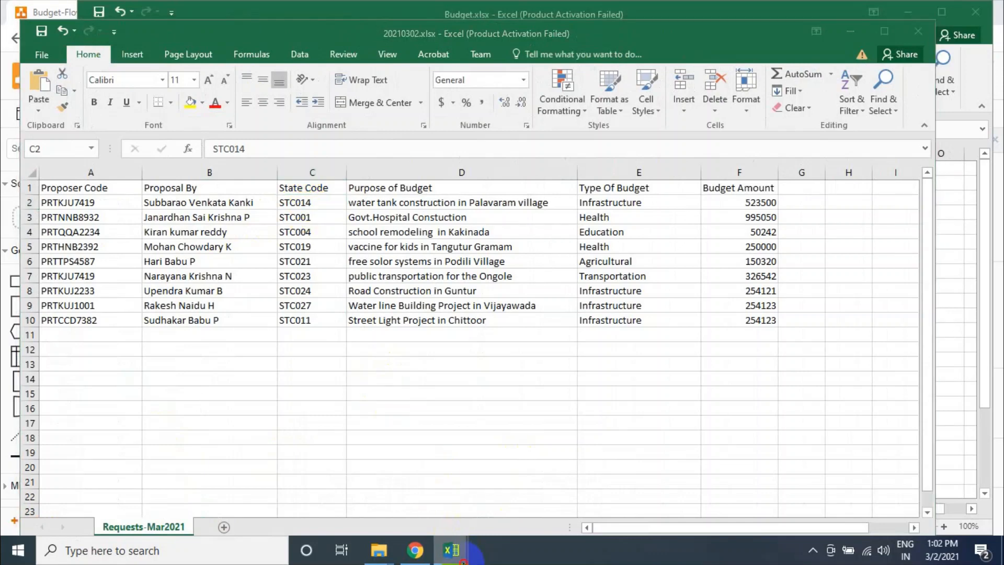
left_click(402, 496)
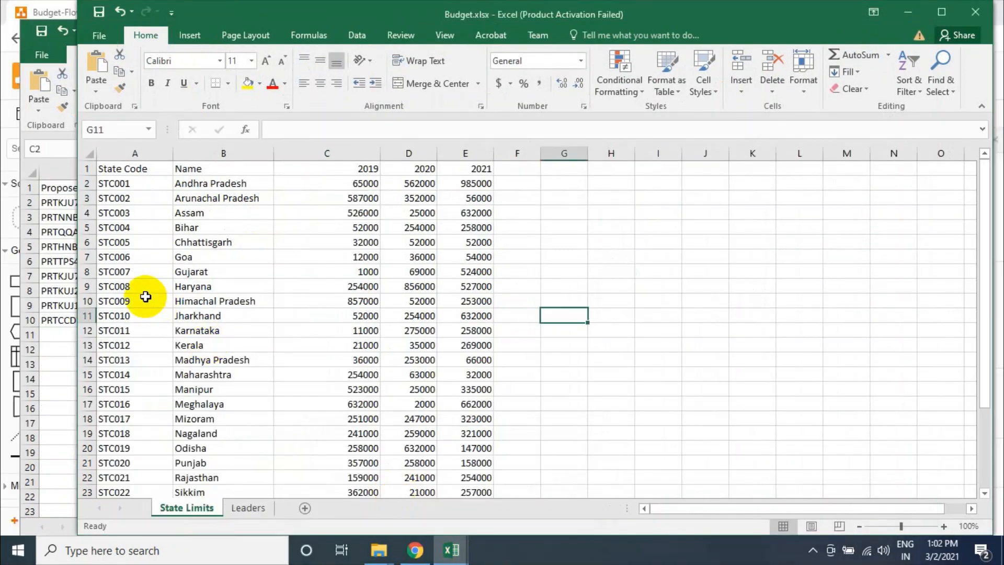
left_click_drag(150, 296, 449, 303)
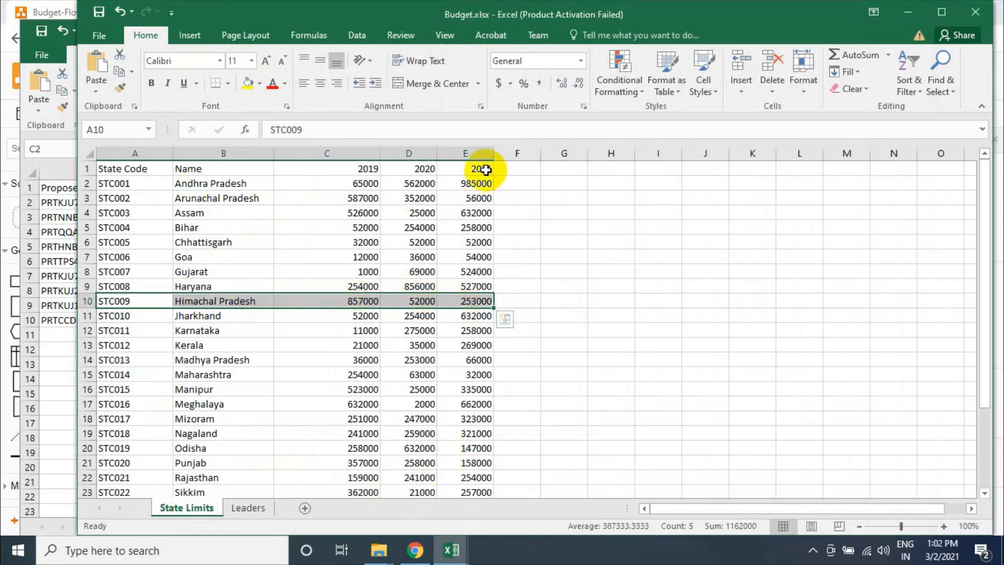
left_click(486, 209)
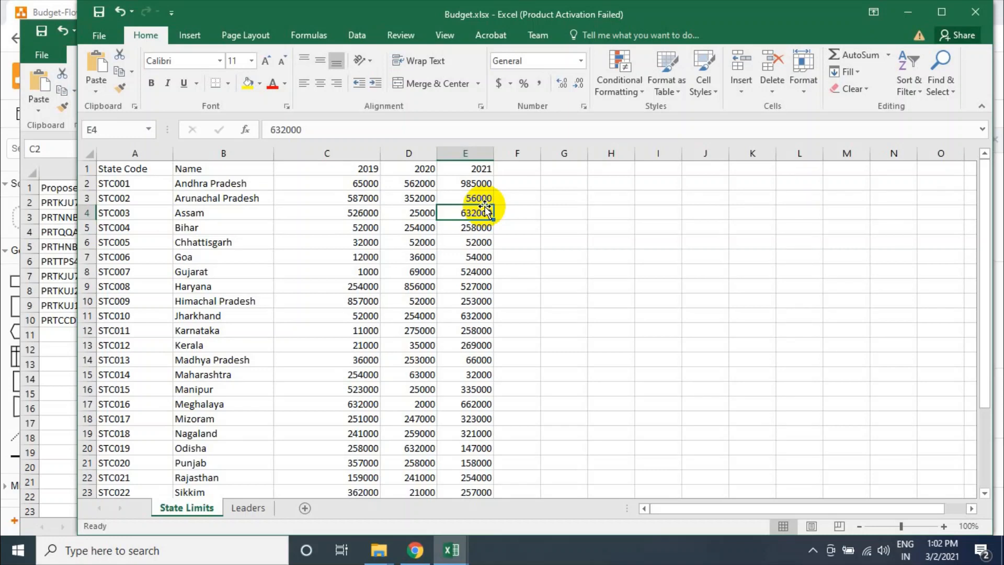
left_click(422, 550)
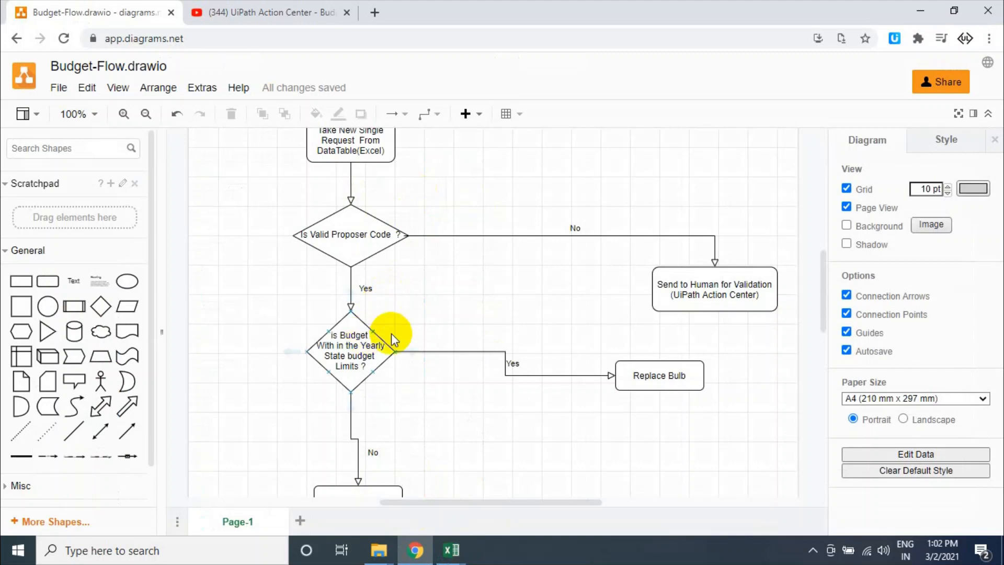
Delete the "Replace Bulb" box and attach its loose connector to the underside of the "Send to Human for Validation" box
left_click(434, 351)
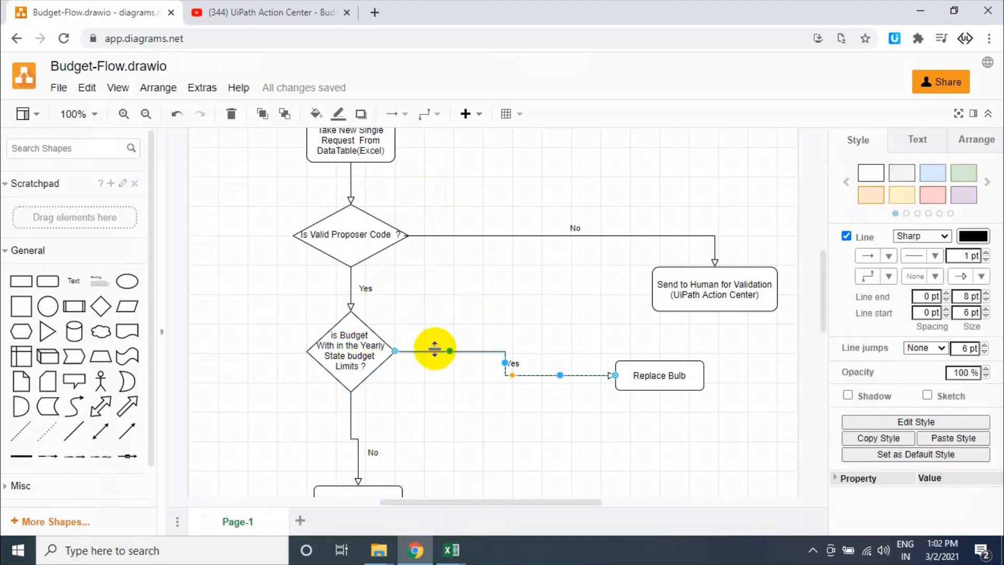
left_click(671, 384)
key("Delete")
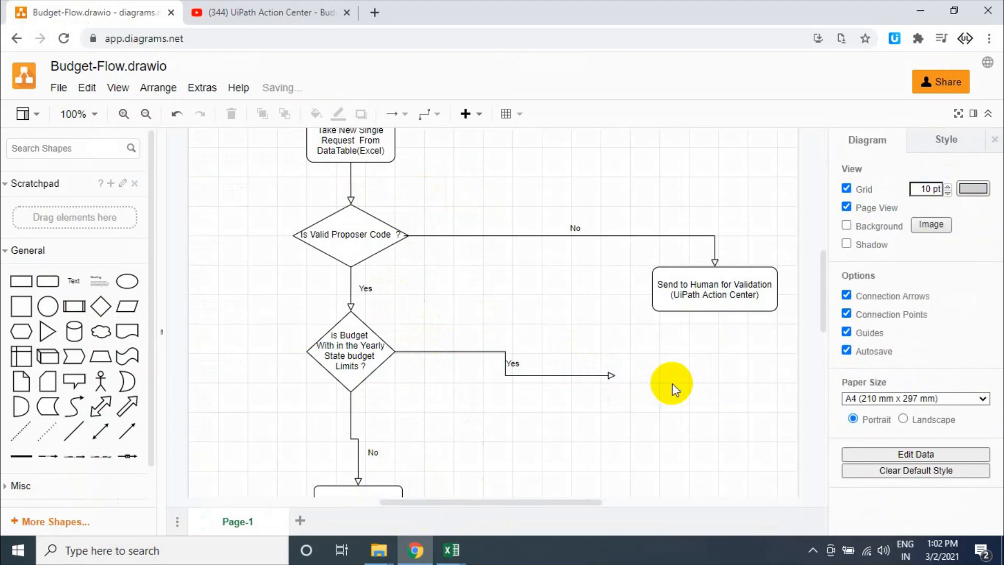
left_click(614, 381)
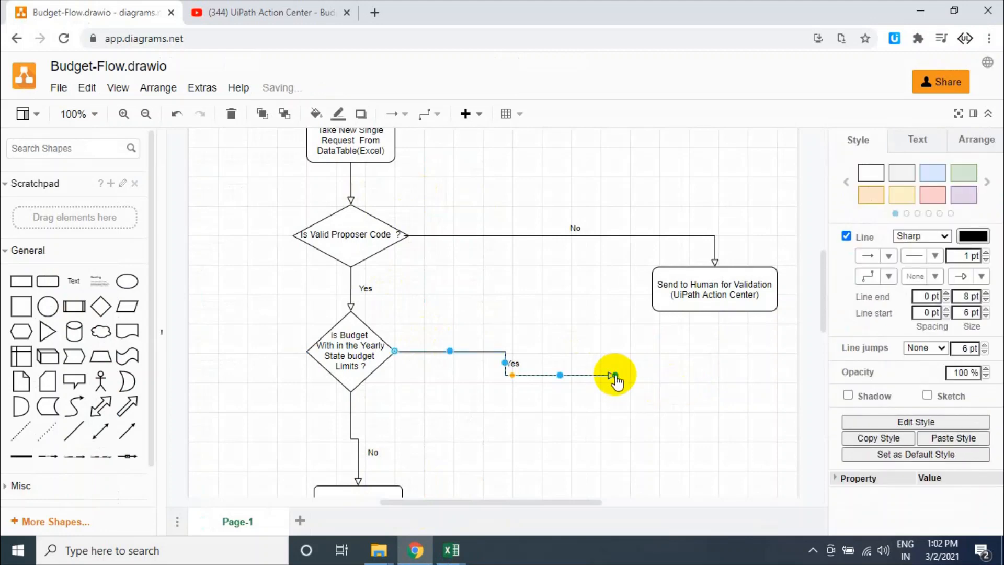
left_click_drag(616, 380, 714, 312)
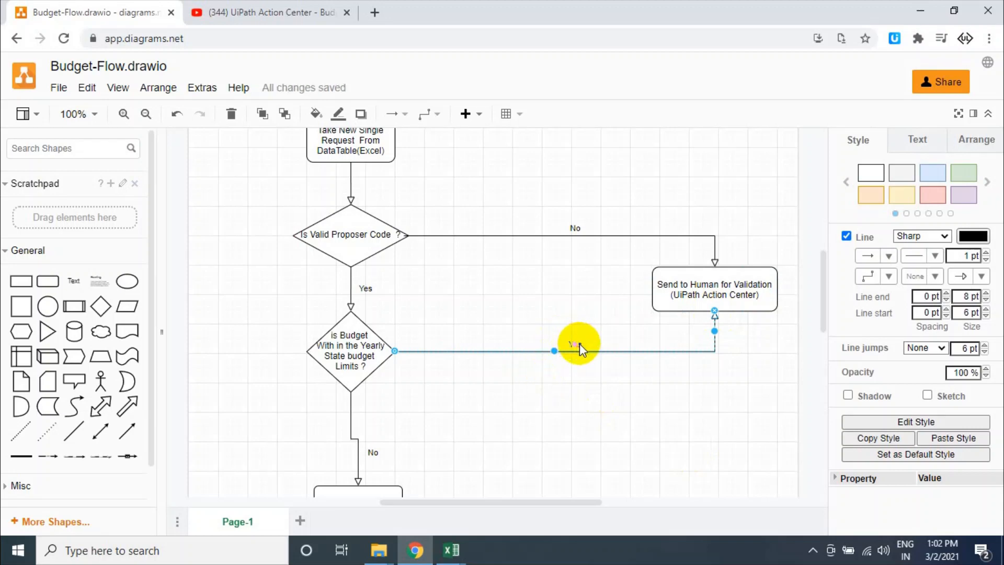
Relabel the connector from the budget limits diamond to the human validation box as "No"
left_click_drag(579, 343, 576, 344)
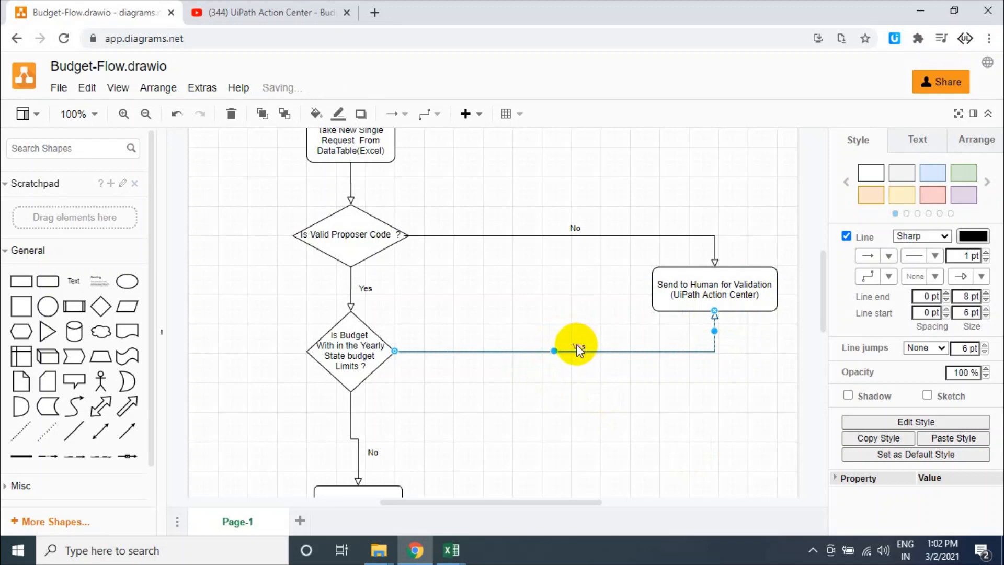
double_click(578, 346)
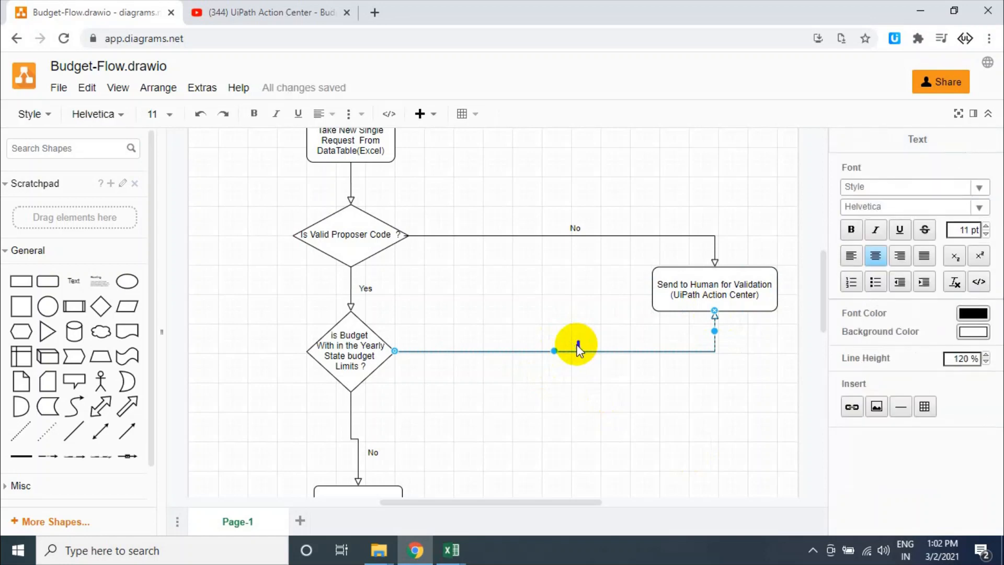
type("No")
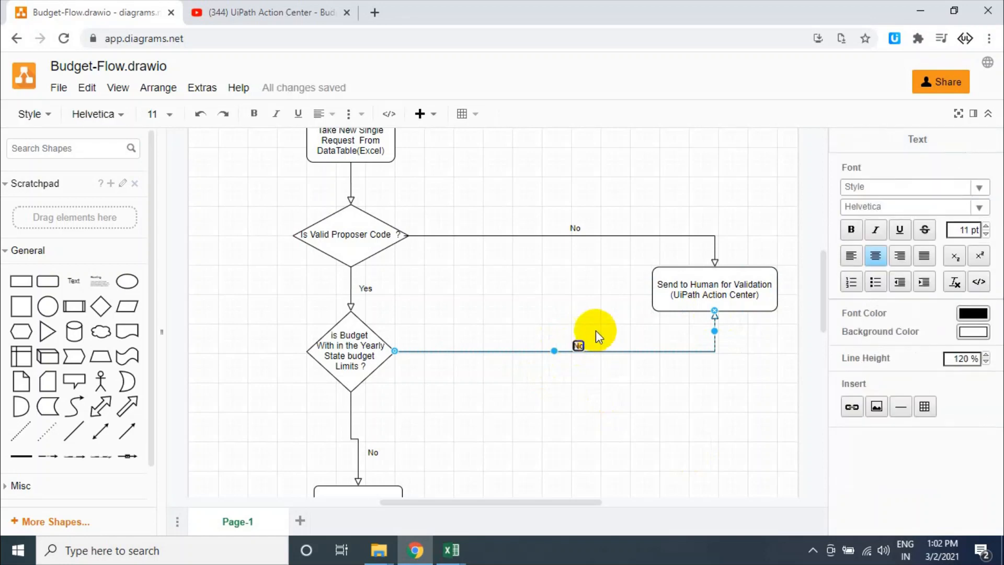
left_click(596, 332)
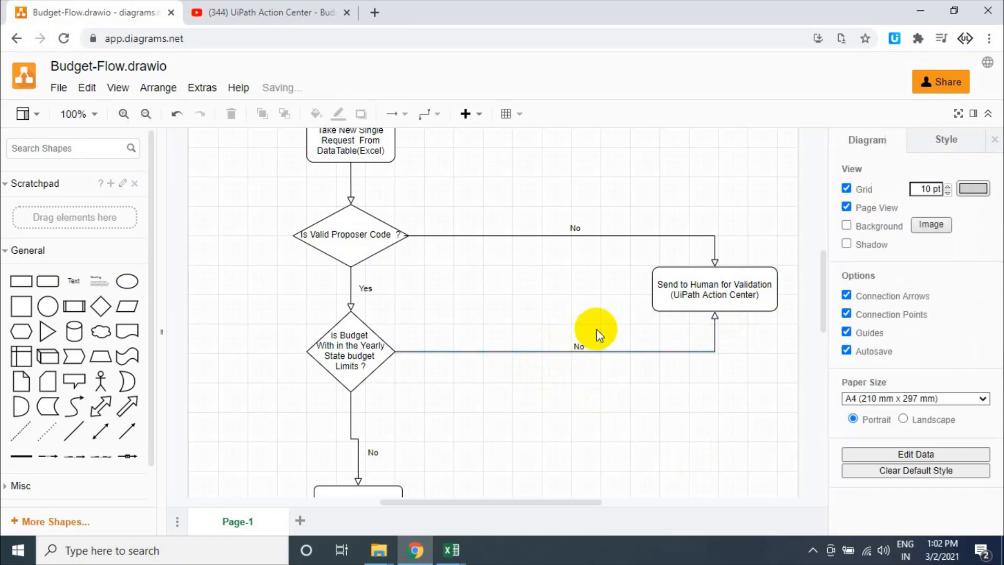
Relabel the connector from the budget limits diamond down to the "Repair Lamp" box as "Yes"
left_click(376, 456)
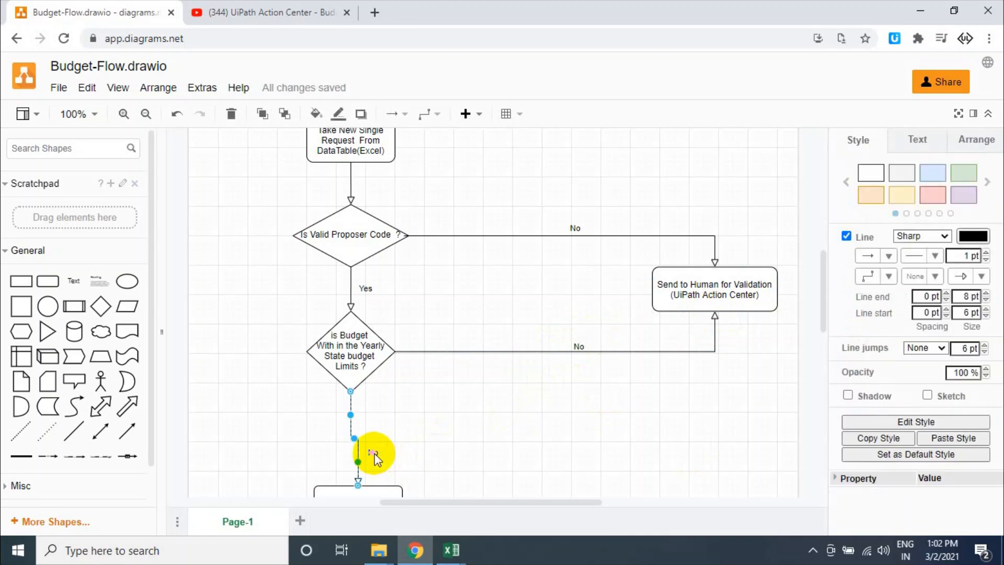
double_click(373, 453)
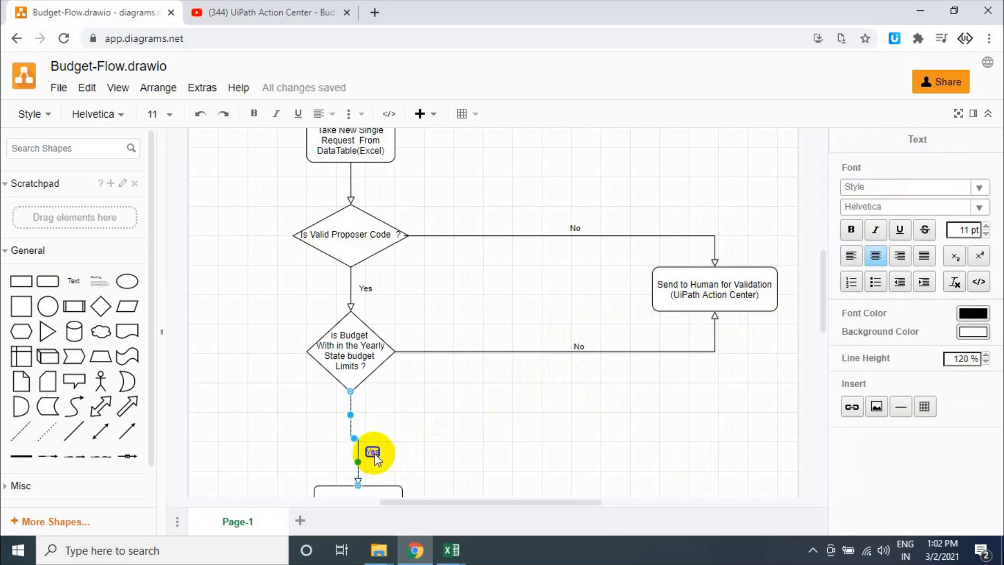
left_click(455, 394)
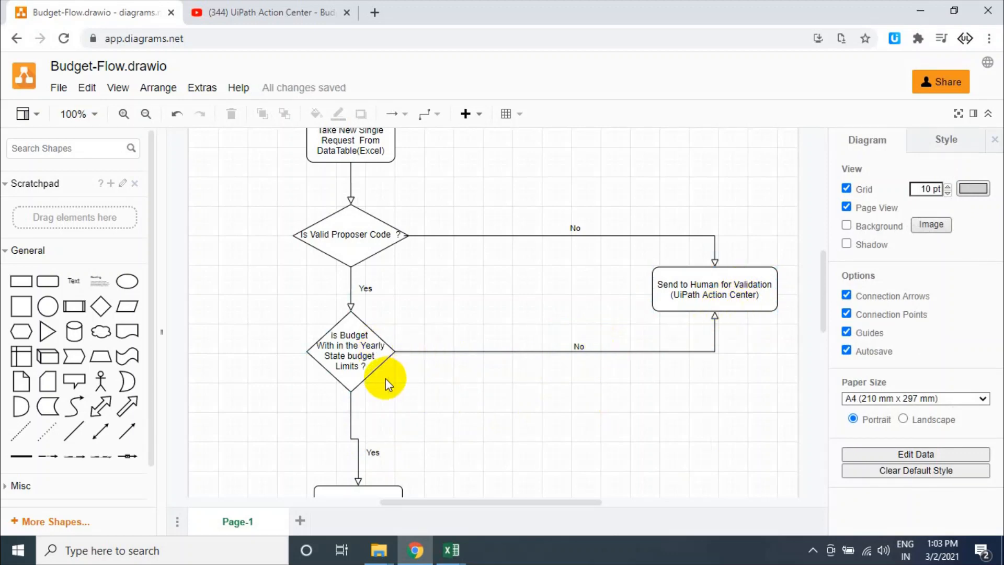
Centre the "Repair Lamp" box closer beneath the budget limits diamond and rename it "Update Budget in State Limit Master Sheet"
left_click_drag(368, 500, 365, 448)
left_click(494, 447)
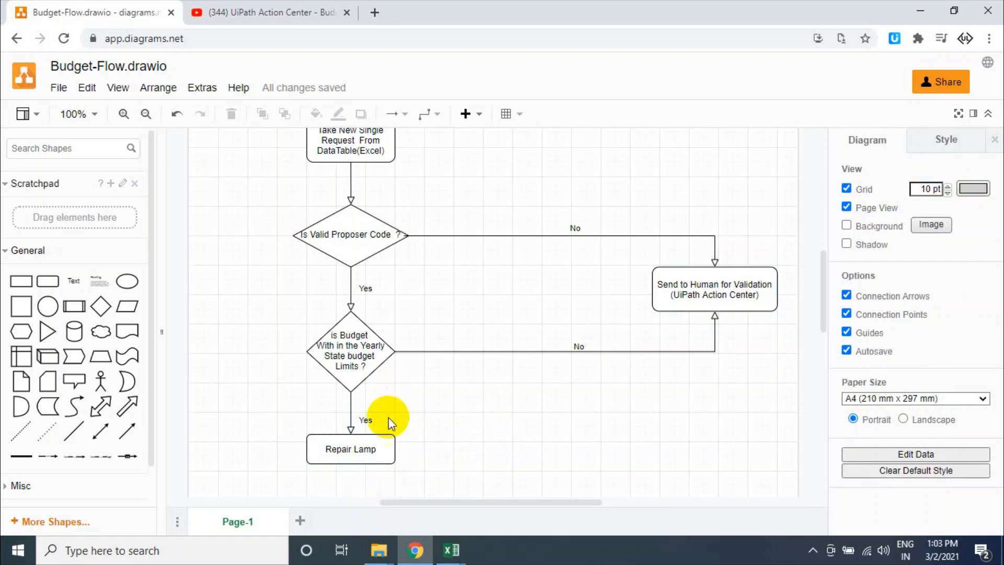
double_click(358, 450)
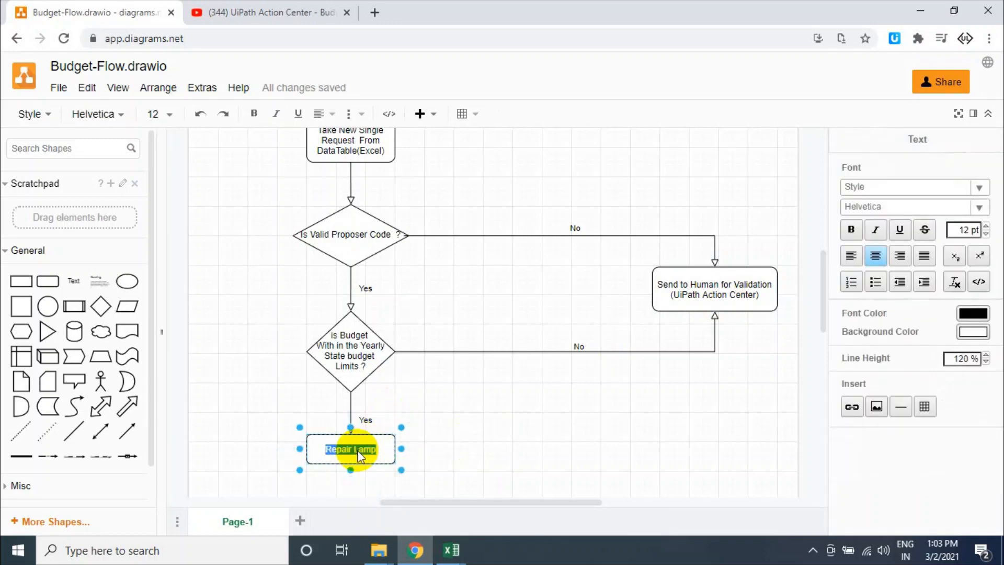
key("BackSpace")
type("Update Budget in S")
key("BackSpace")
type("mas")
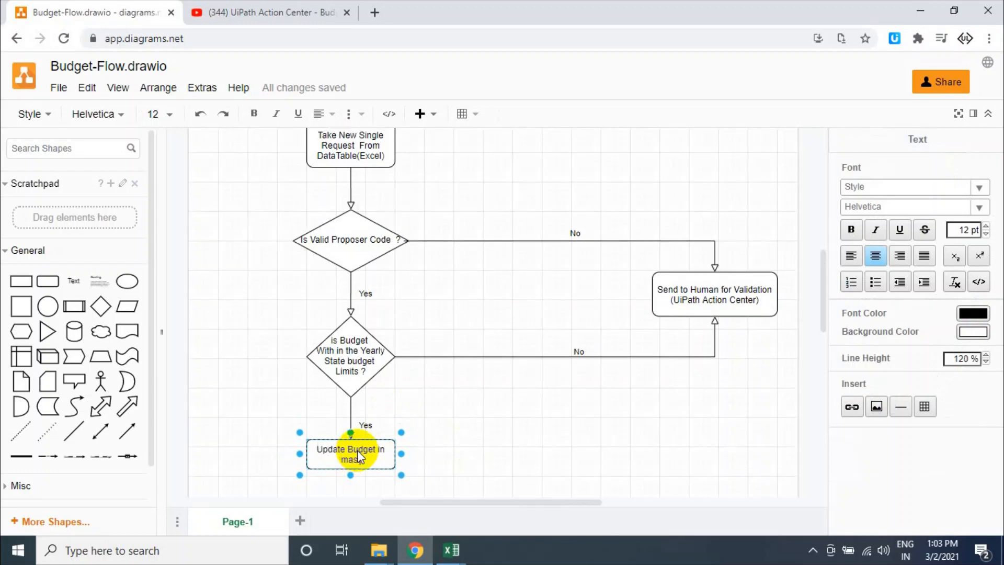
key("BackSpace")
key("BackSpace")
key("BackSpace")
type("State Limit Master Sheet")
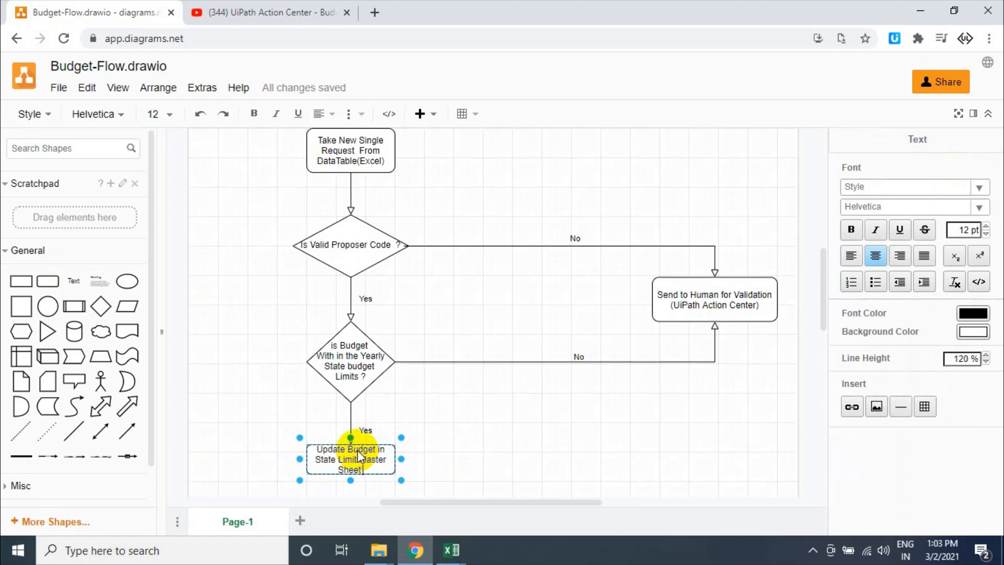
Duplicate the "Update Budget in State Limit Master Sheet" box, connect the original to the copy, and align the copy directly beneath it
scroll(359, 458, "down", 5)
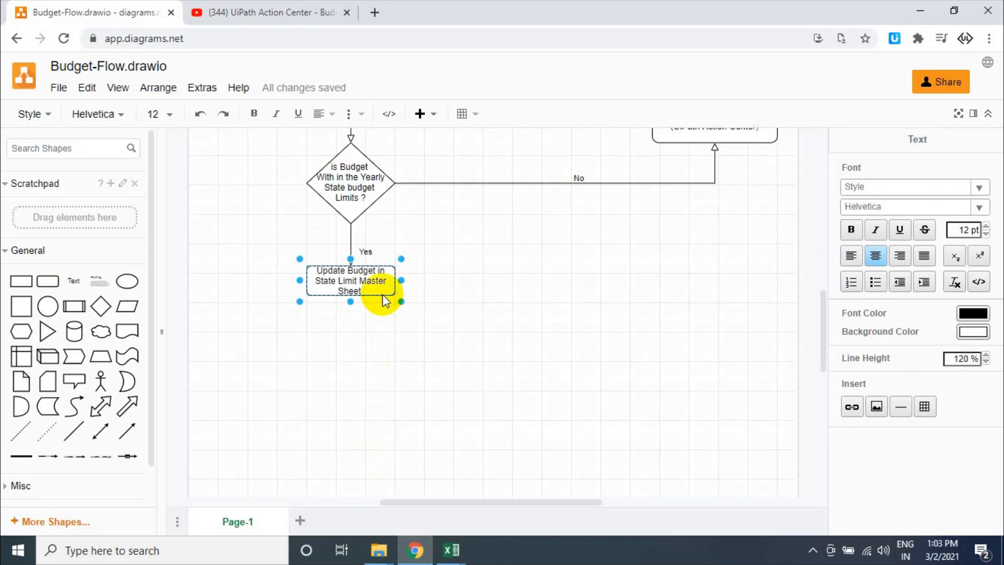
type("Proposer Code")
key("ctrl+z")
left_click(373, 267)
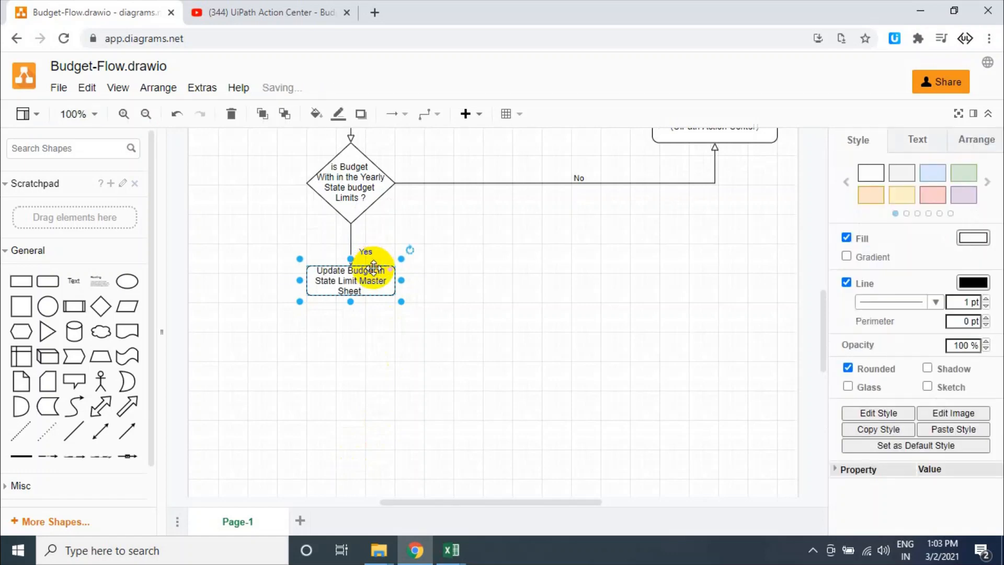
left_click_drag(373, 267, 369, 363)
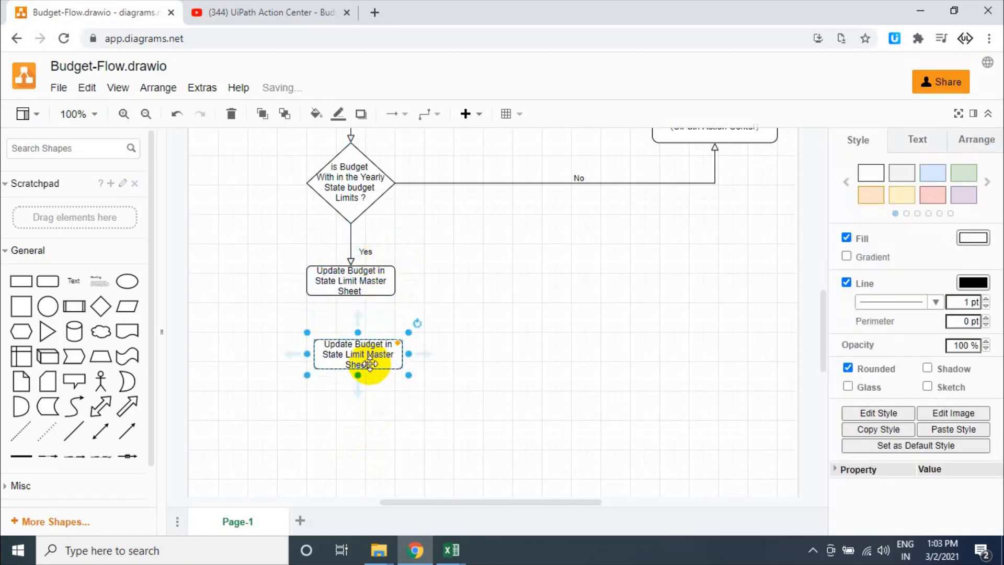
left_click(385, 285)
left_click_drag(356, 302, 346, 349)
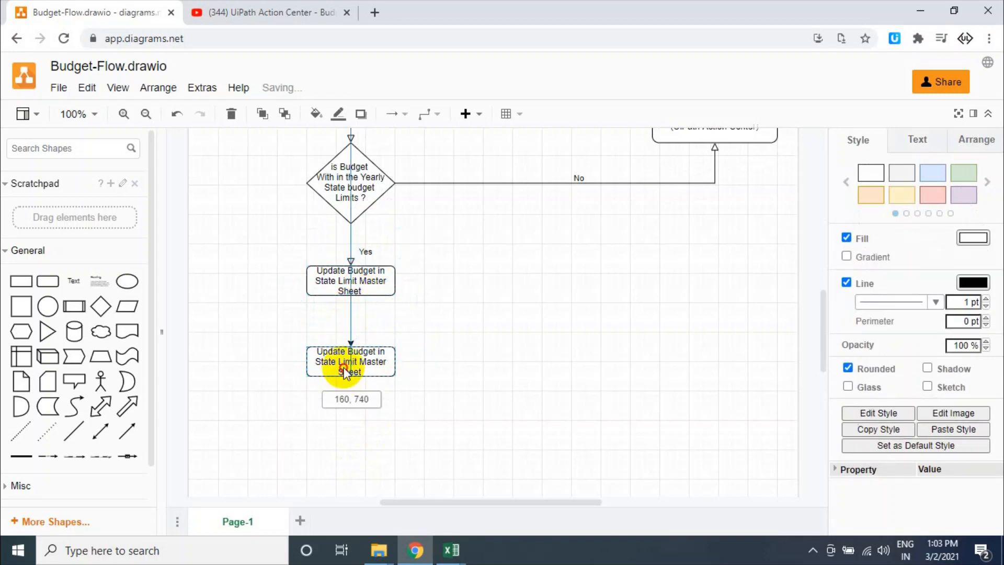
Rename the copied box beneath "Update Budget in State Limit Master Sheet" as "Create Folder / File in Approval Master folder"
double_click(345, 366)
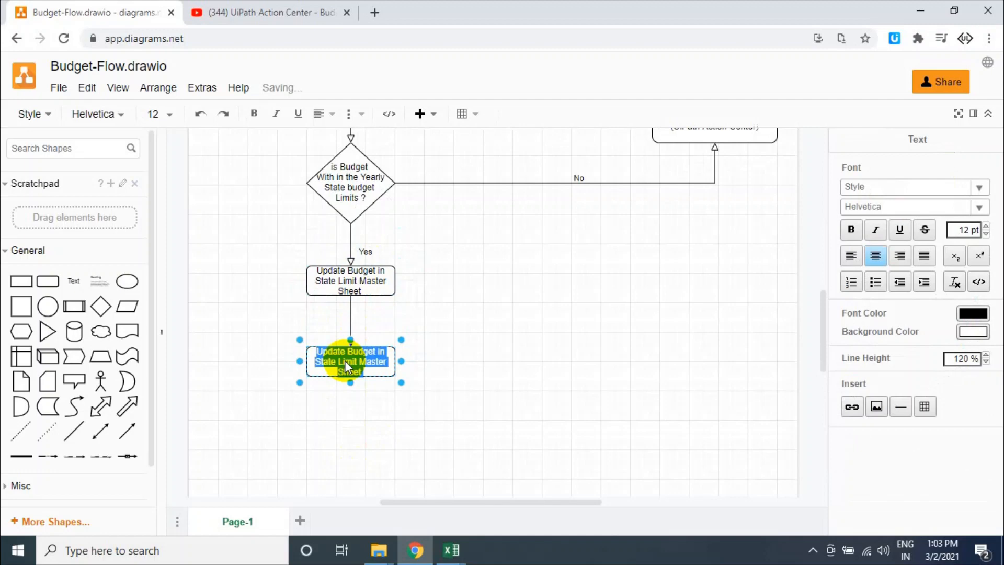
type("Prepare")
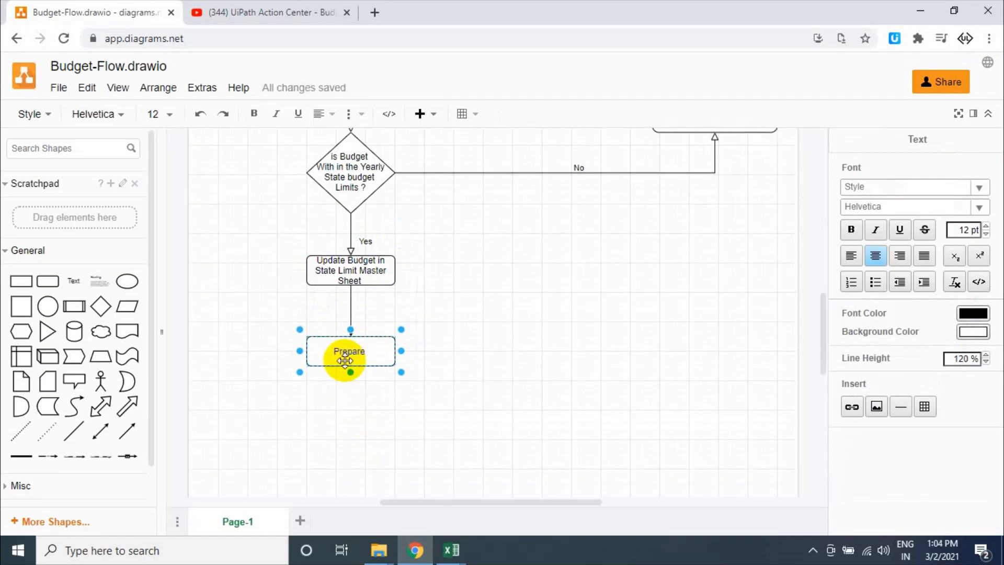
key("ctrl+a")
type("qreqate")
key("BackSpace")
type("Folder")
key("BackSpace")
type("r in Approve")
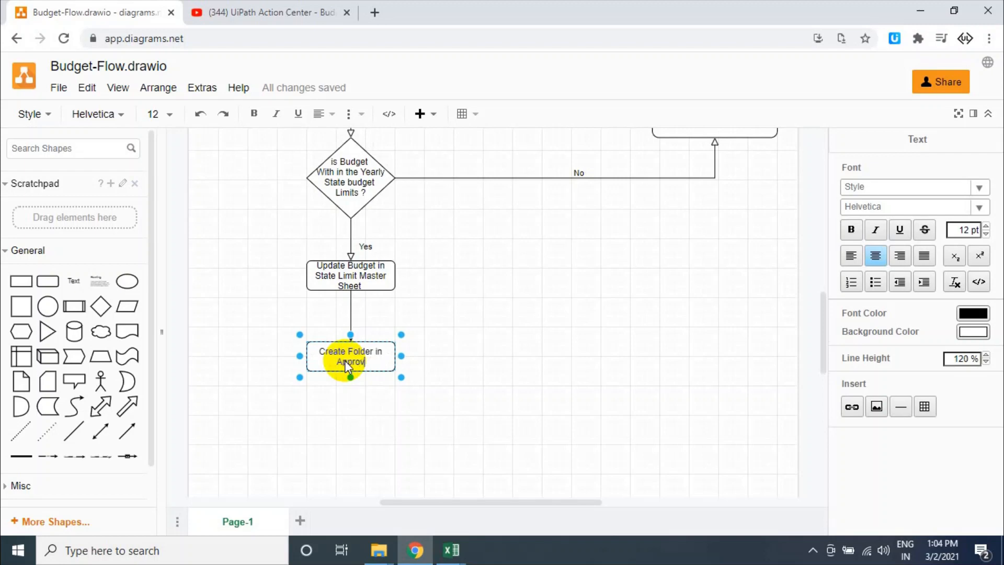
type("l Master folder")
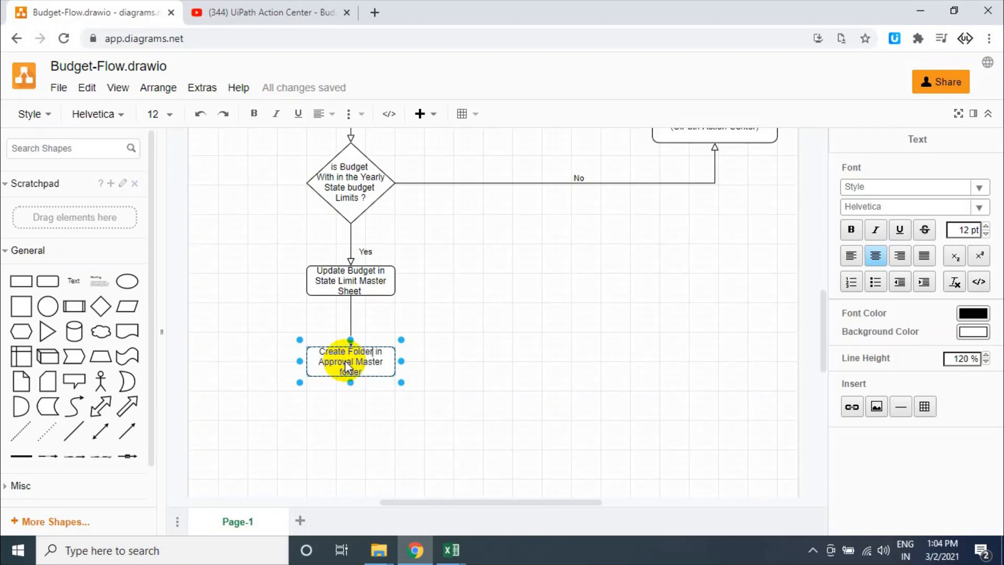
type(" / File")
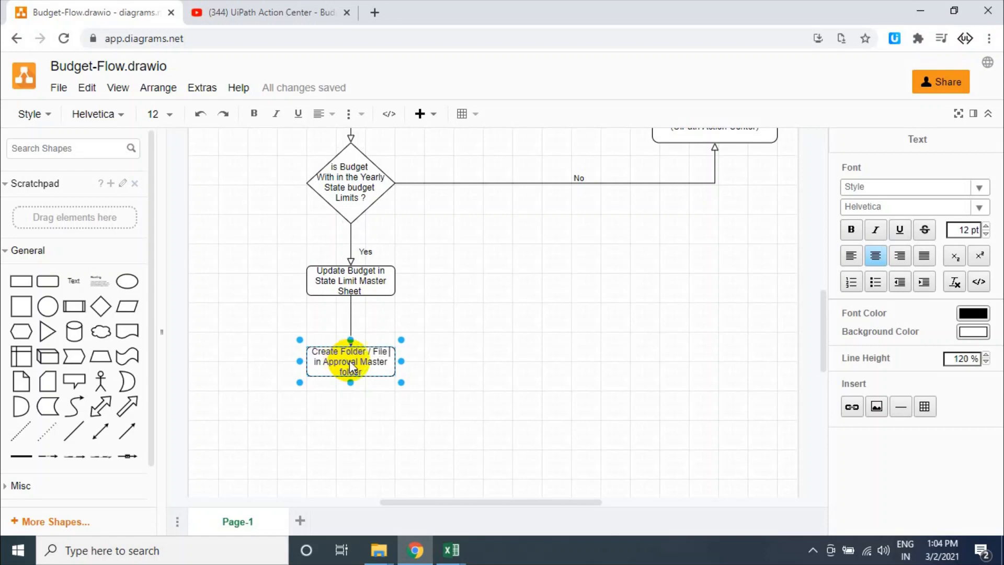
left_click(447, 377)
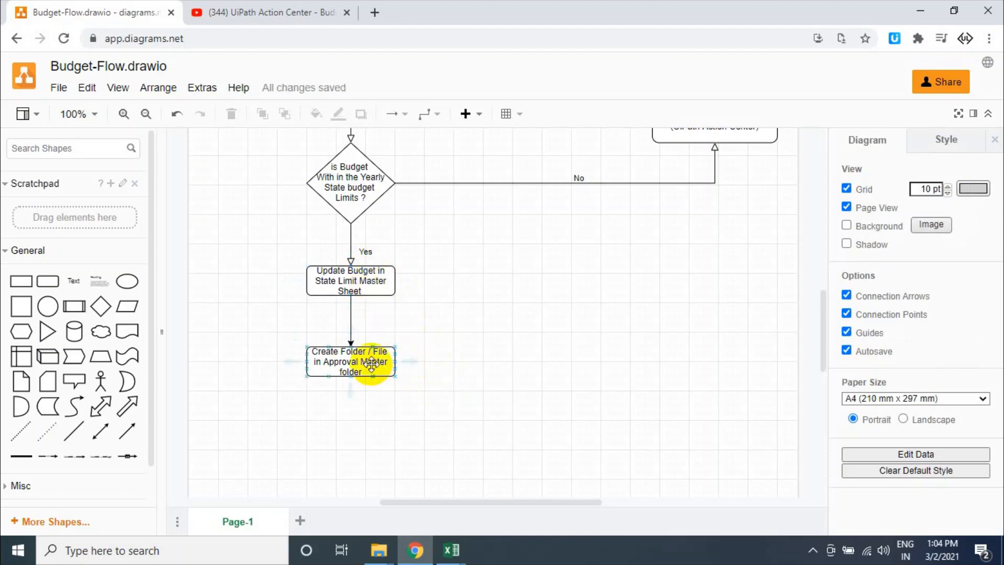
Move the "Create Folder / File in Approval Master folder" box further down, keeping it aligned beneath the "Update Budget in State Limit Master Sheet" box
left_click_drag(369, 362, 374, 413)
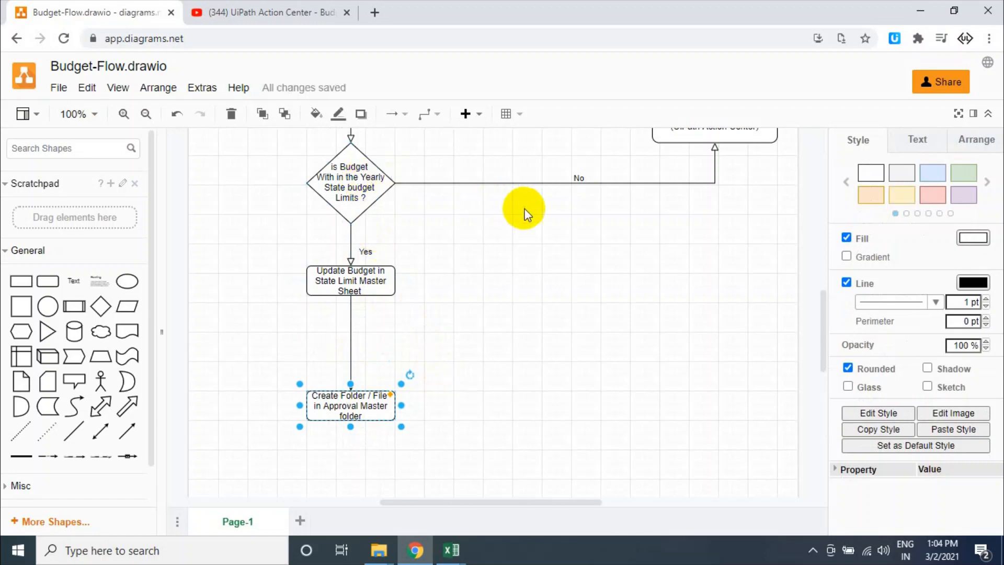
scroll(601, 203, "up", 2)
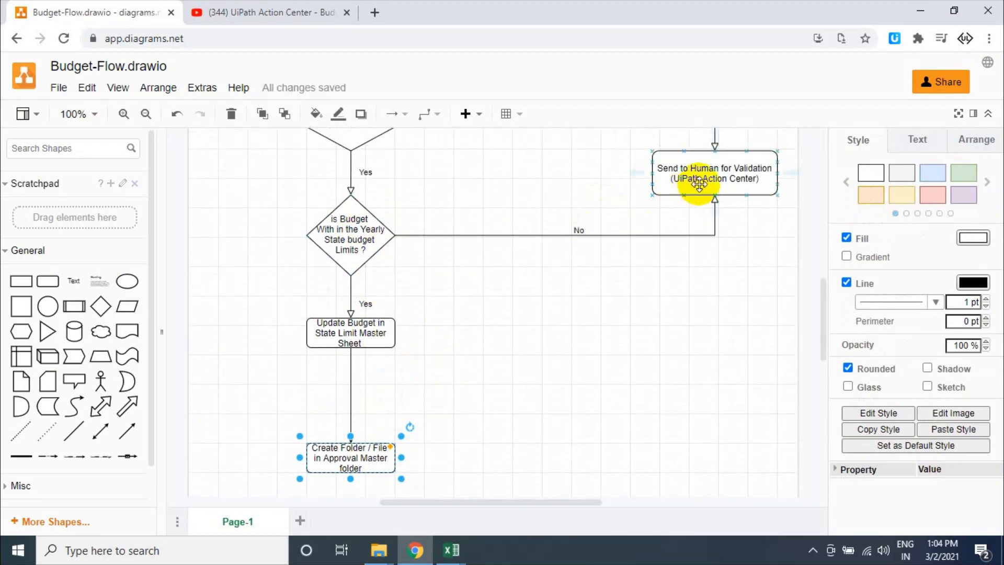
scroll(566, 311, "down", 2)
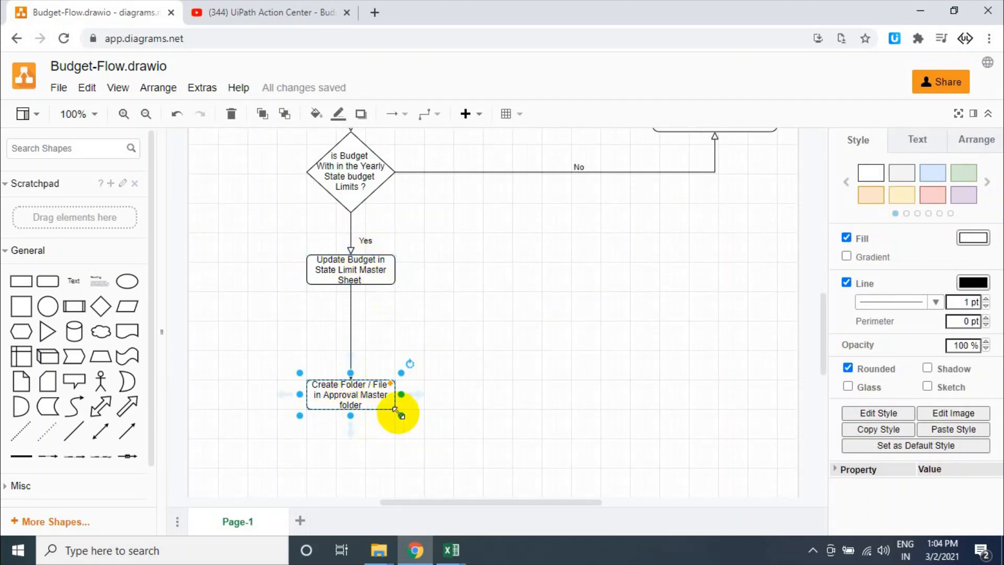
scroll(574, 364, "up", 4)
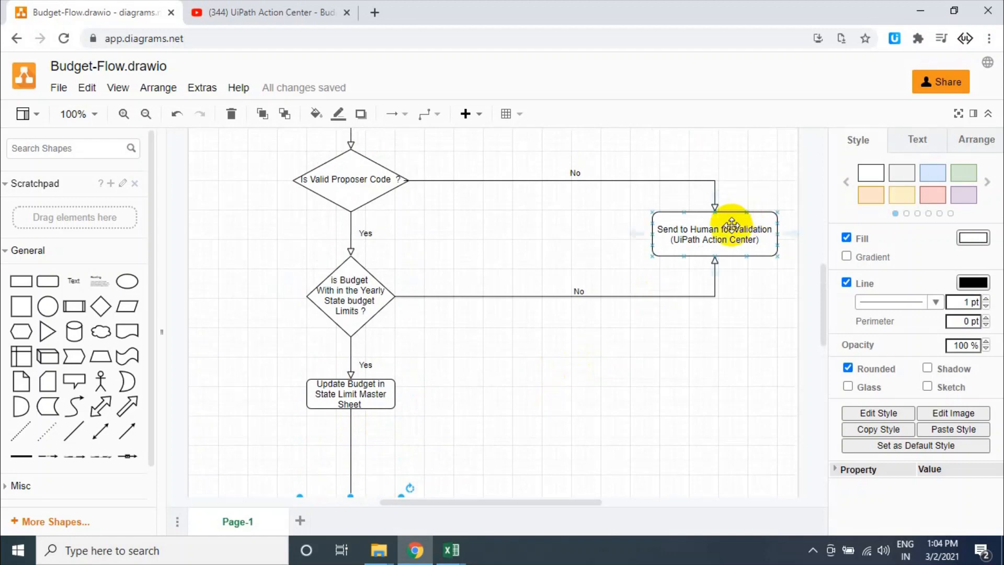
scroll(464, 352, "down", 3)
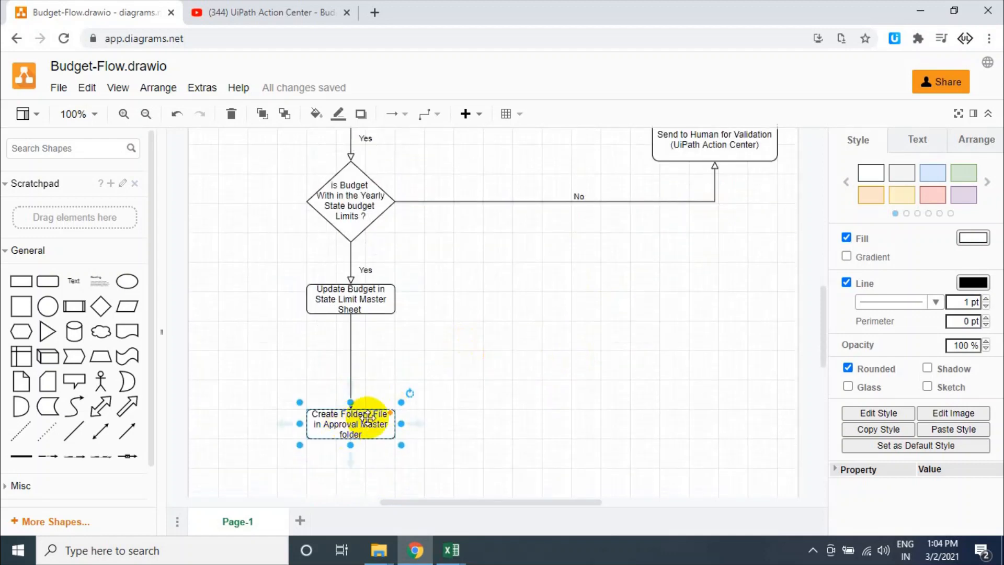
left_click_drag(354, 419, 346, 411)
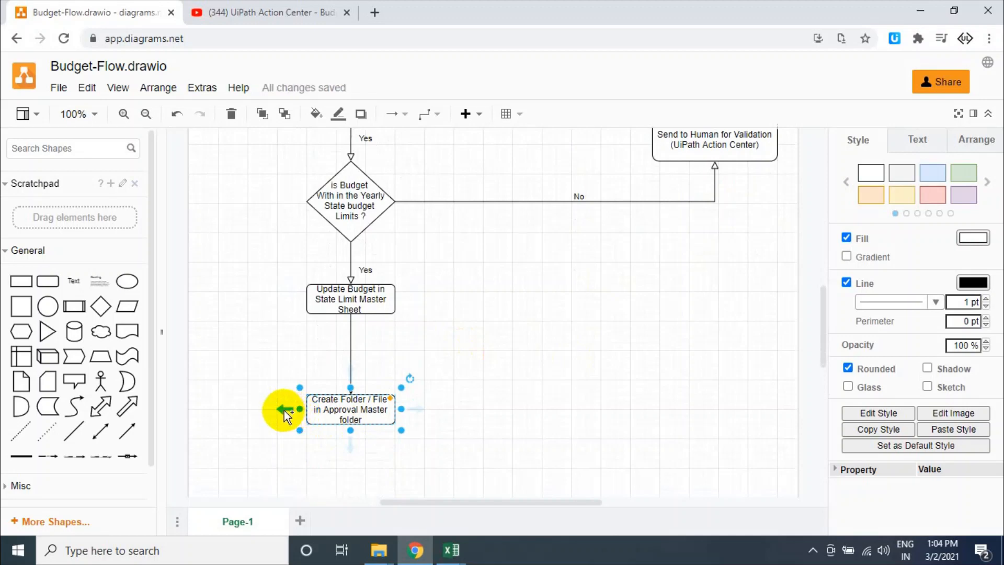
Connect the left side of the "Create Folder / File in Approval Master folder" box back to the "Take New Single Request From DataTable(Excel)" box
left_click_drag(280, 409, 303, 197)
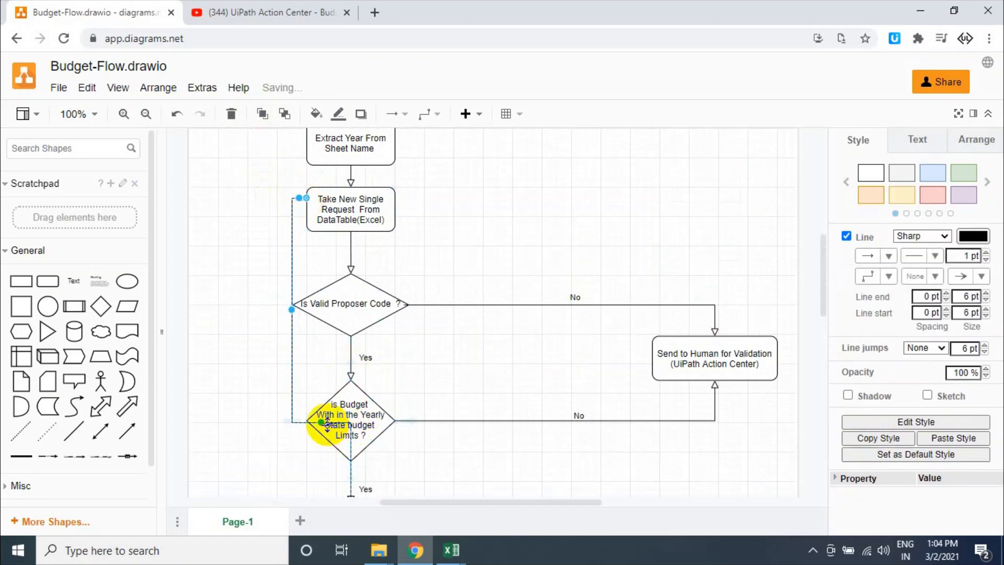
scroll(363, 480, "down", 2)
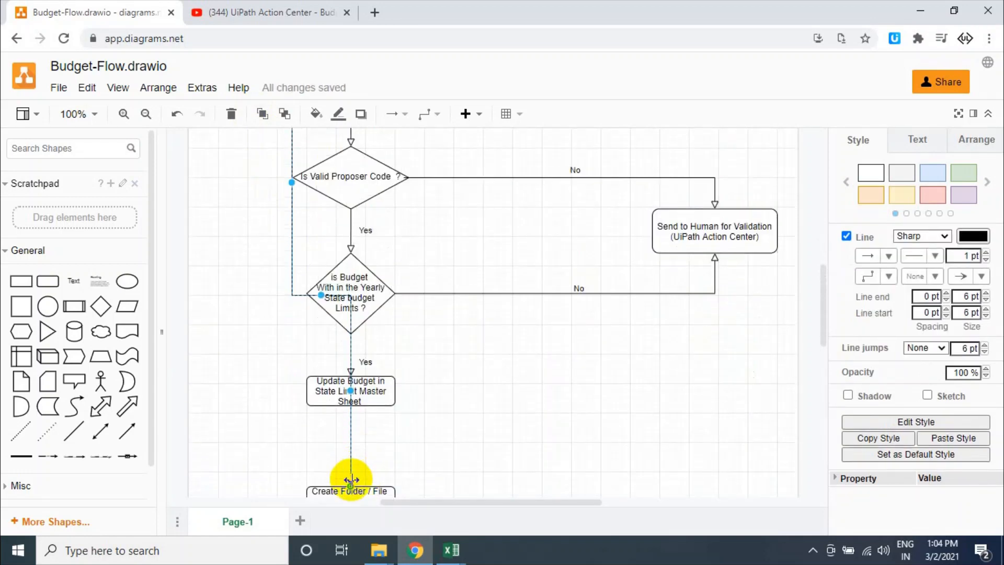
scroll(357, 434, "down", 2)
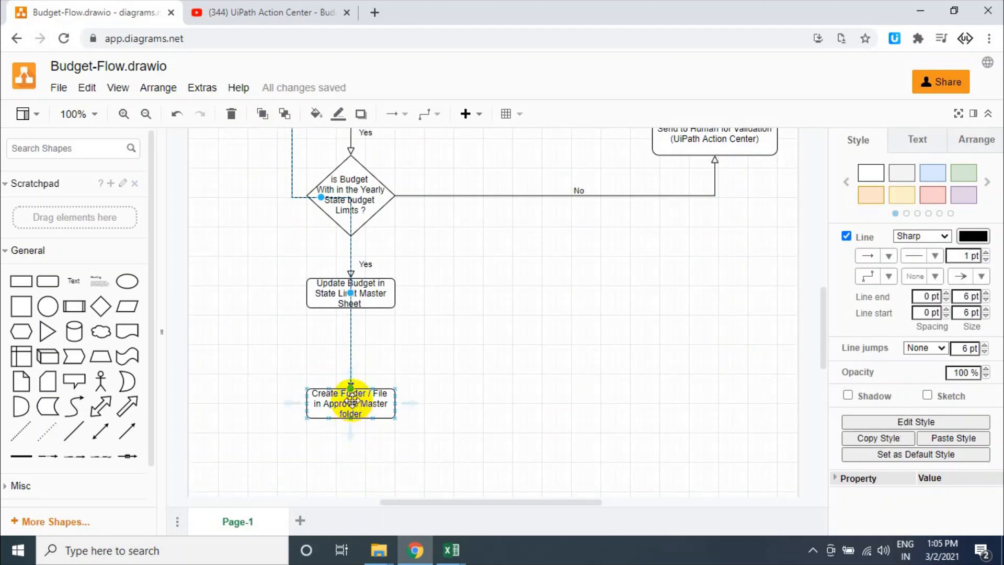
left_click_drag(350, 399, 304, 406)
Shift the return connector's vertical segment outward so it runs clear of both decision diamonds
scroll(314, 285, "up", 4)
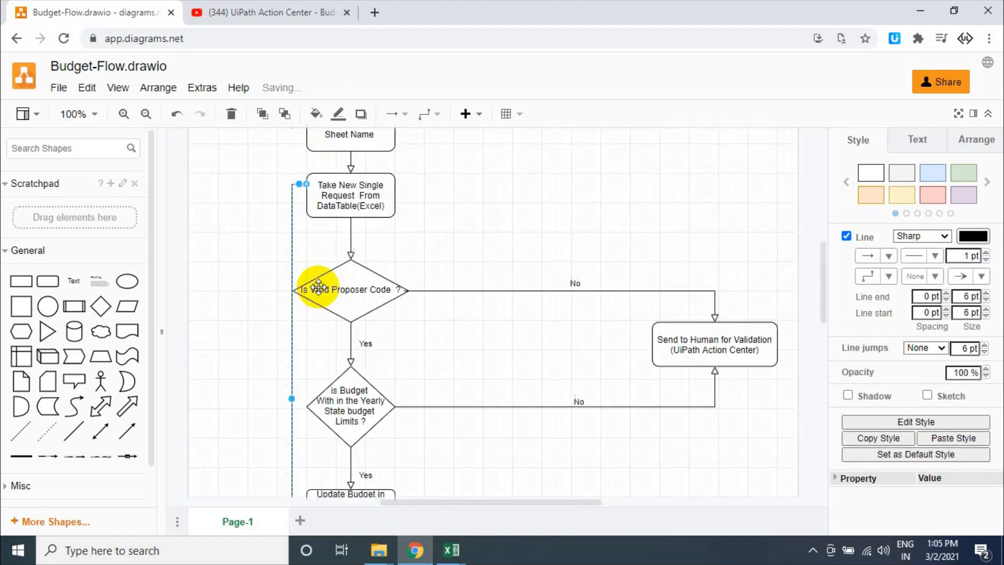
scroll(318, 287, "up", 2)
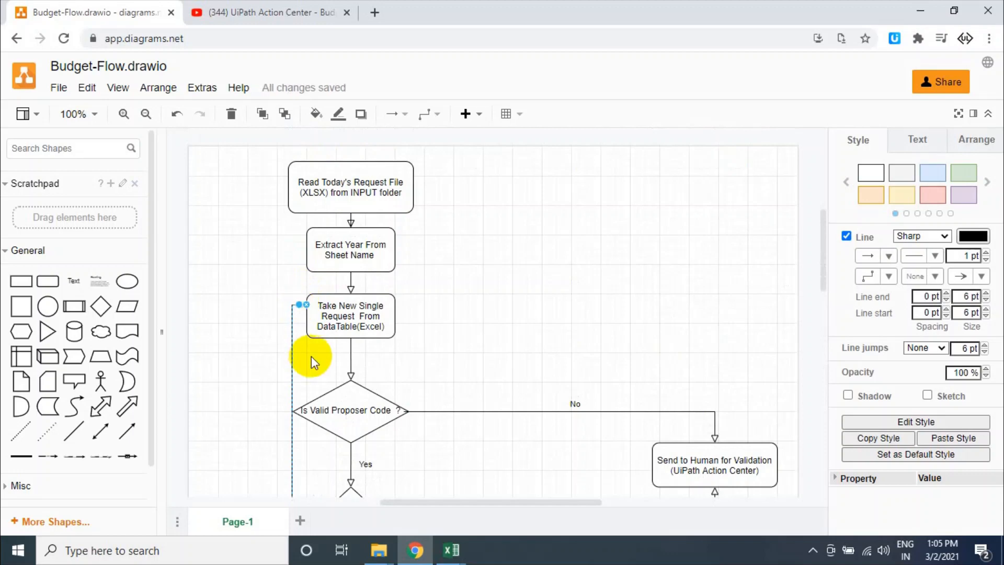
scroll(308, 359, "down", 2)
left_click_drag(285, 387, 233, 383)
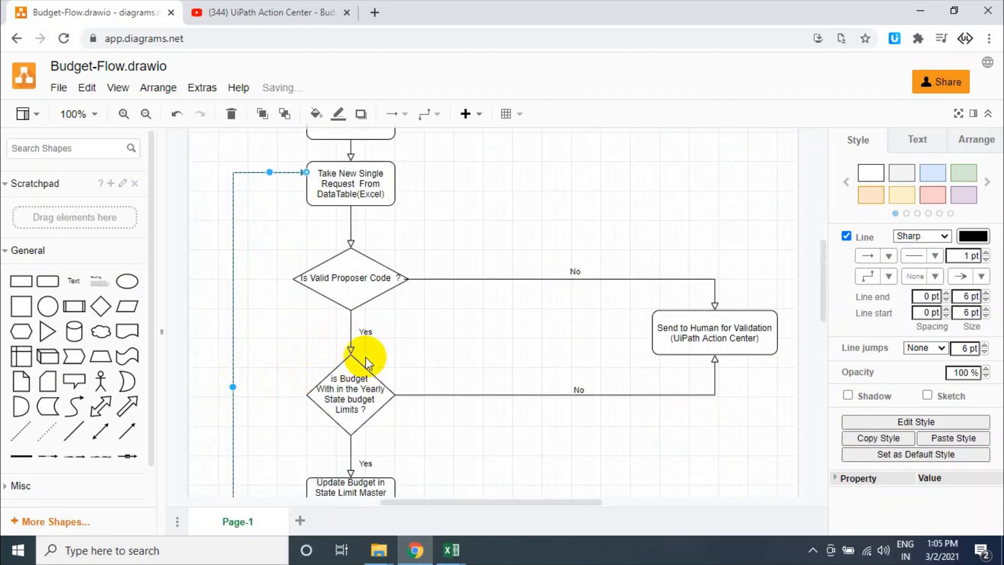
Switch to the 20210302.xlsx workbook in Excel and examine the second request's row, its budget amount and the sheet name's year
mouse_move(450, 549)
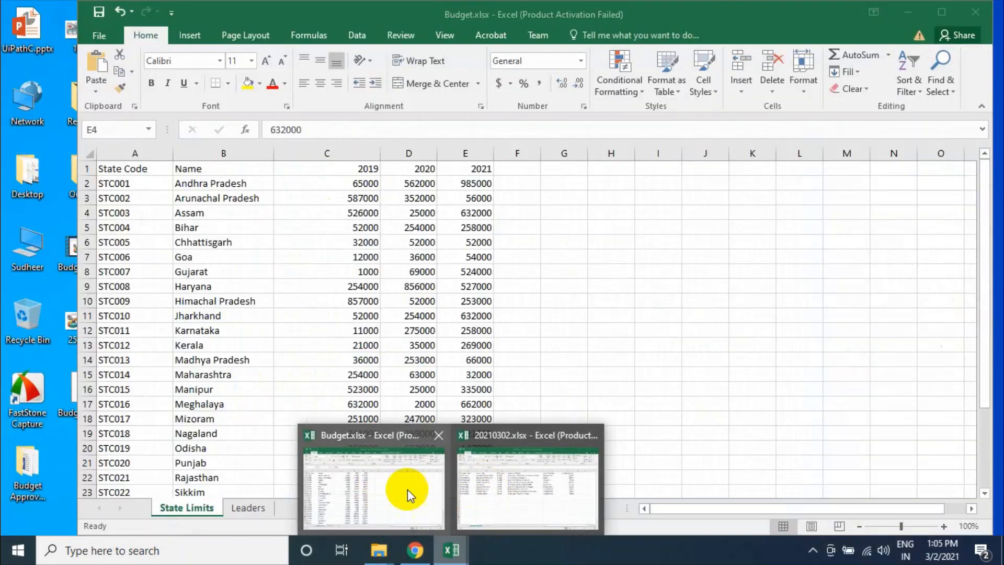
left_click(523, 489)
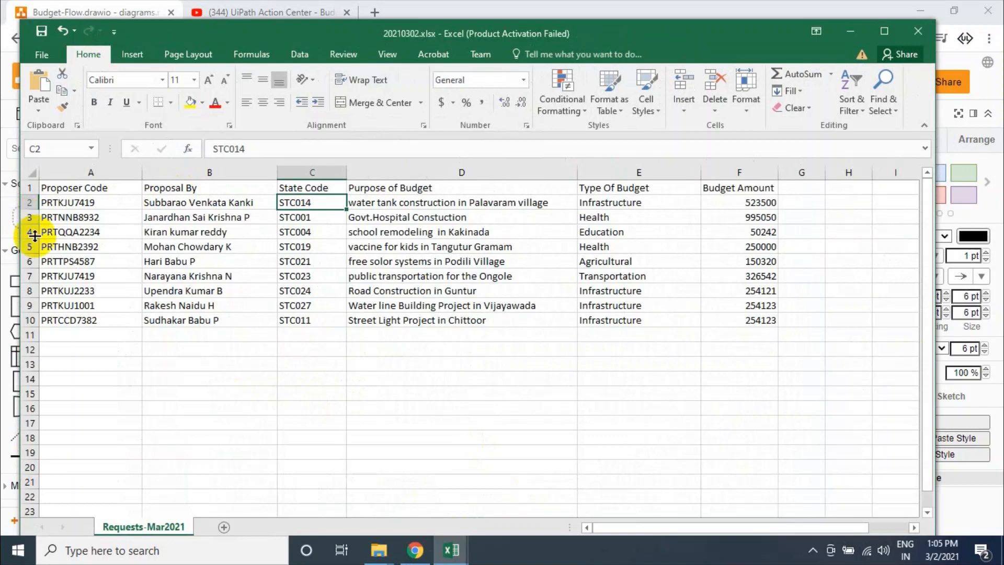
left_click(29, 218)
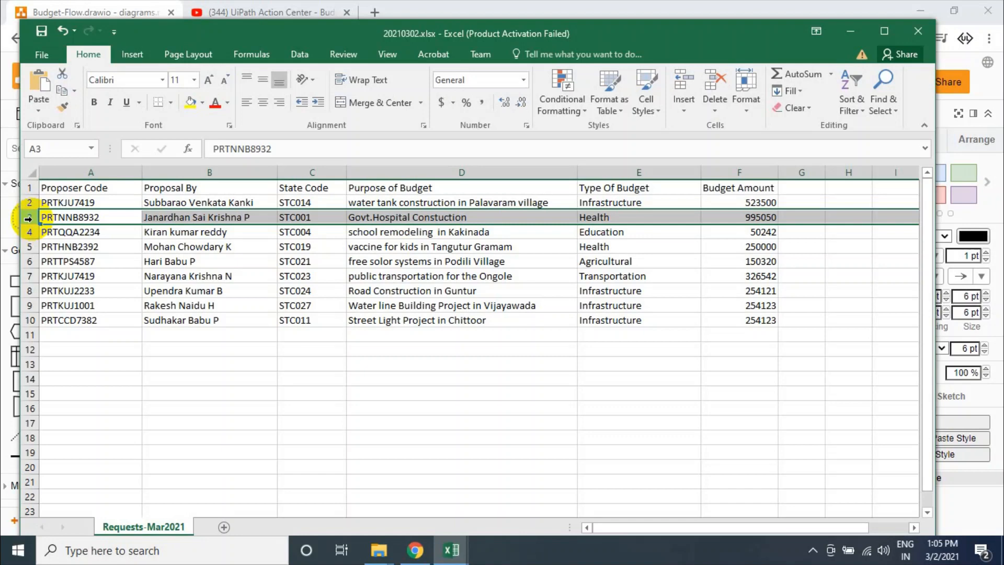
left_click(751, 220)
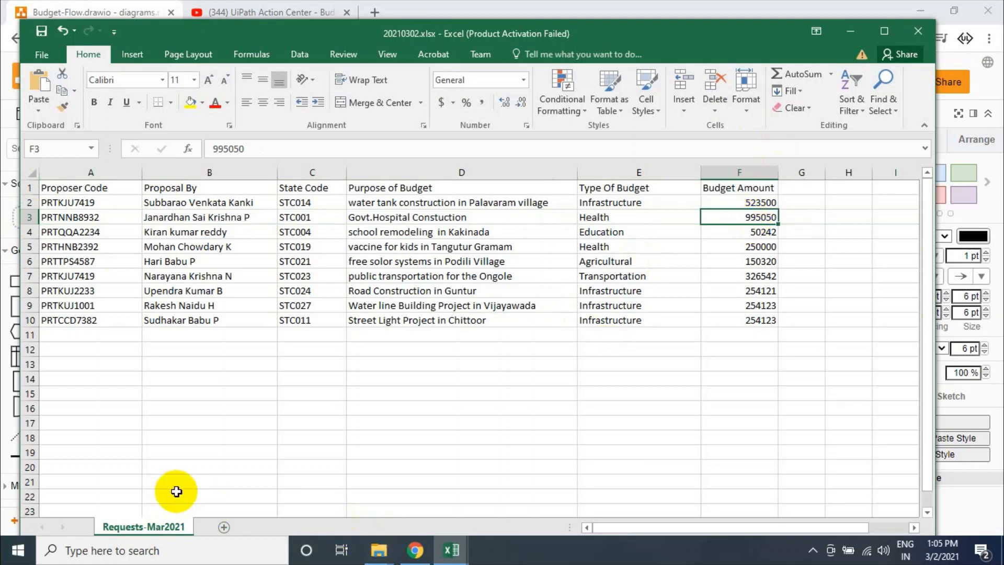
left_click(174, 523)
double_click(175, 525)
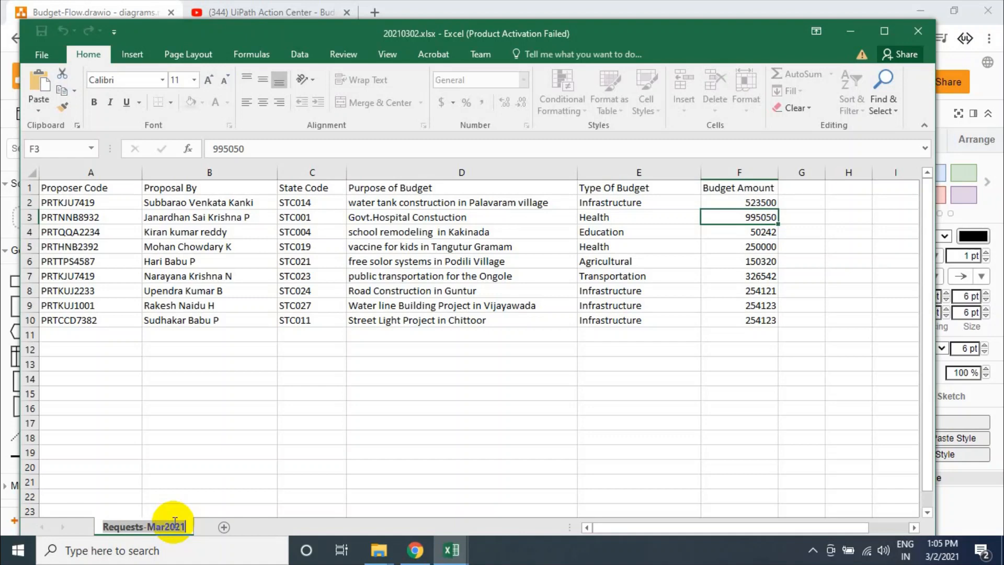
Switch back to the flowchart in Chrome and review the flow from reading the request file down to the budget limits diamond
left_click(412, 550)
scroll(489, 361, "up", 3)
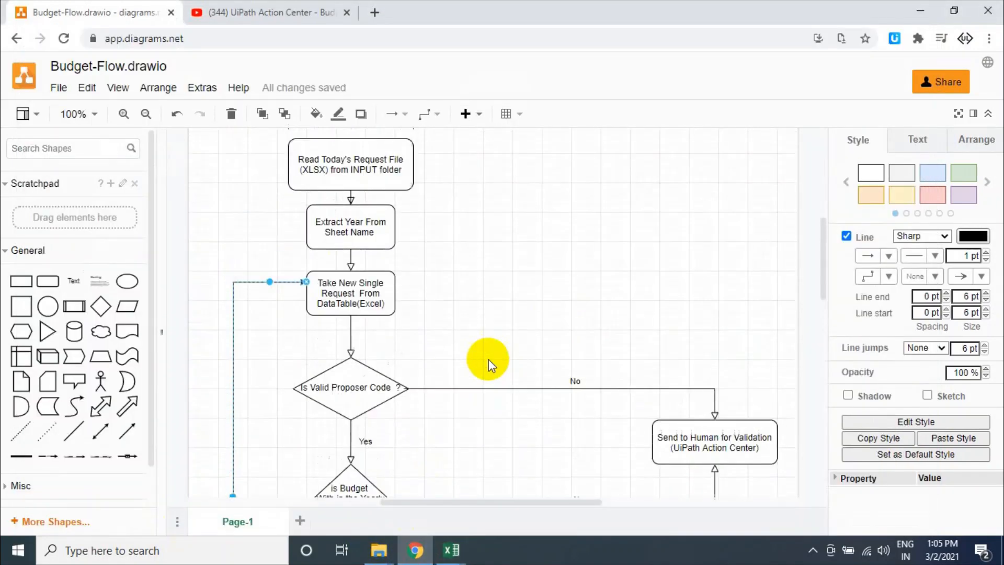
left_click(498, 291)
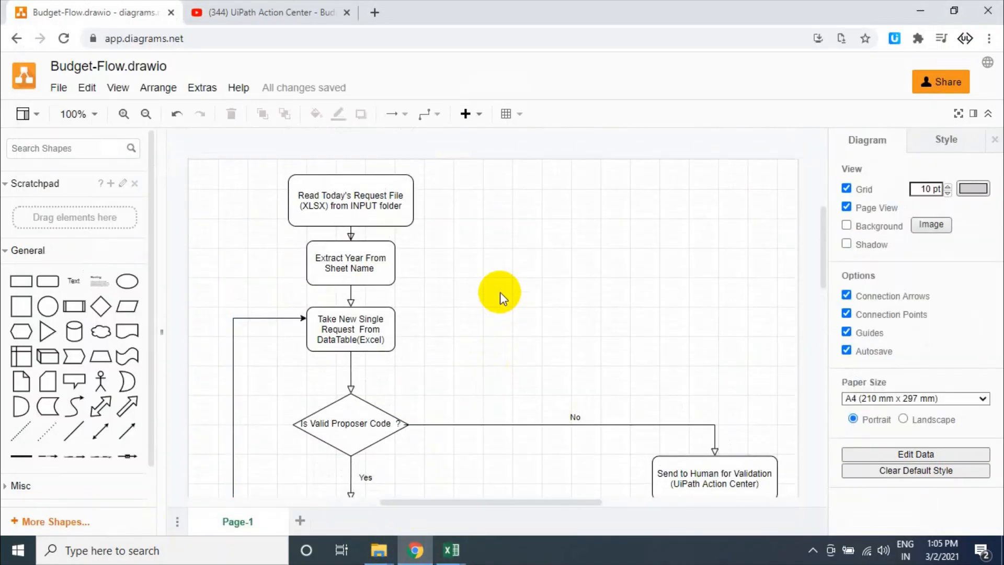
left_click(815, 553)
left_click(581, 320)
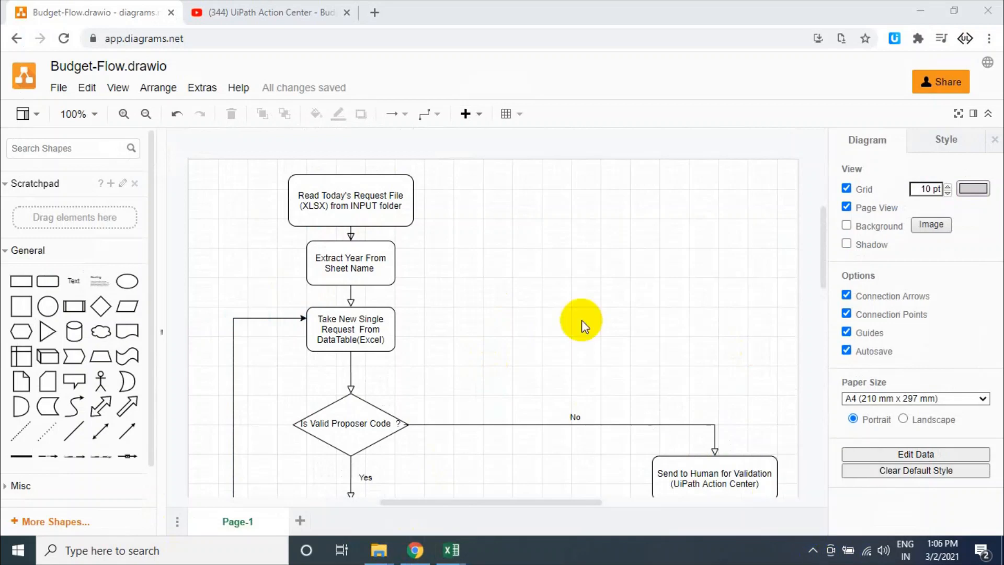
scroll(582, 320, "down", 2)
scroll(581, 320, "up", 3)
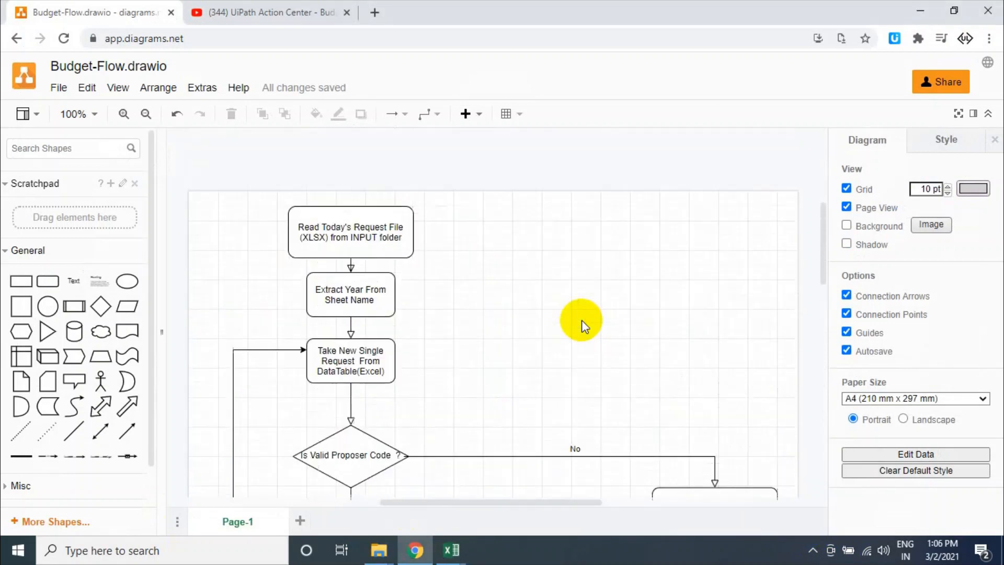
left_click(381, 277)
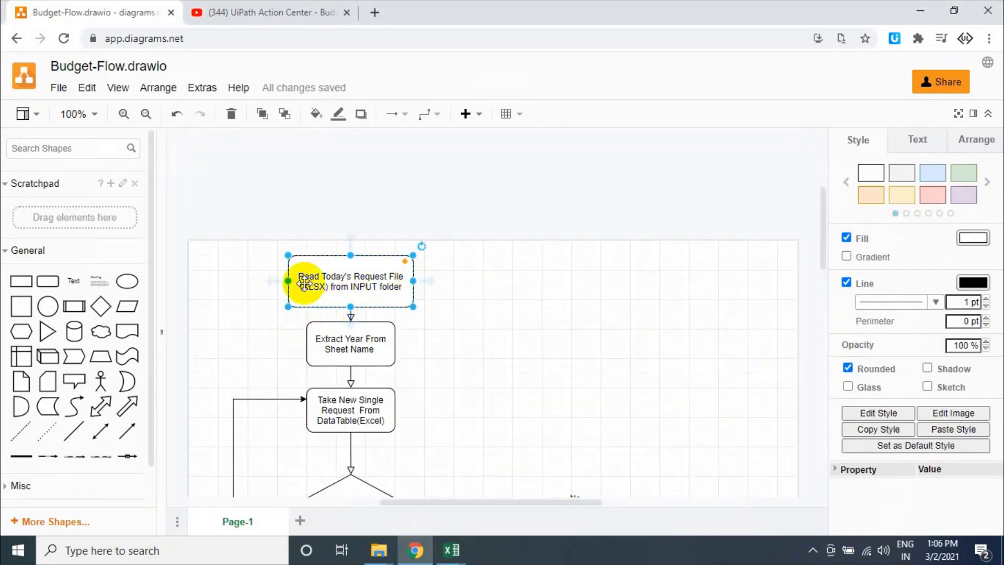
left_click(325, 325)
scroll(325, 325, "down", 2)
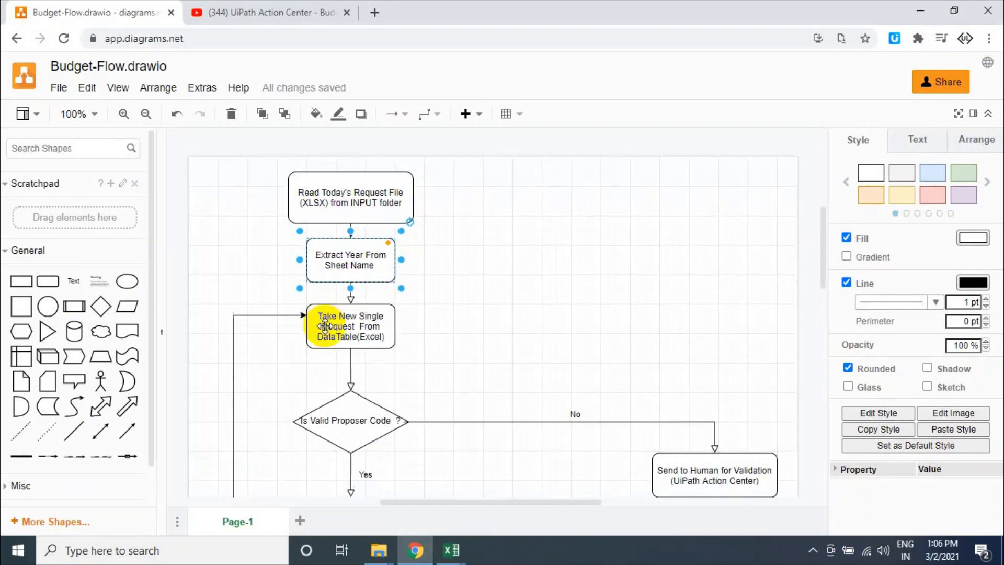
scroll(325, 325, "down", 2)
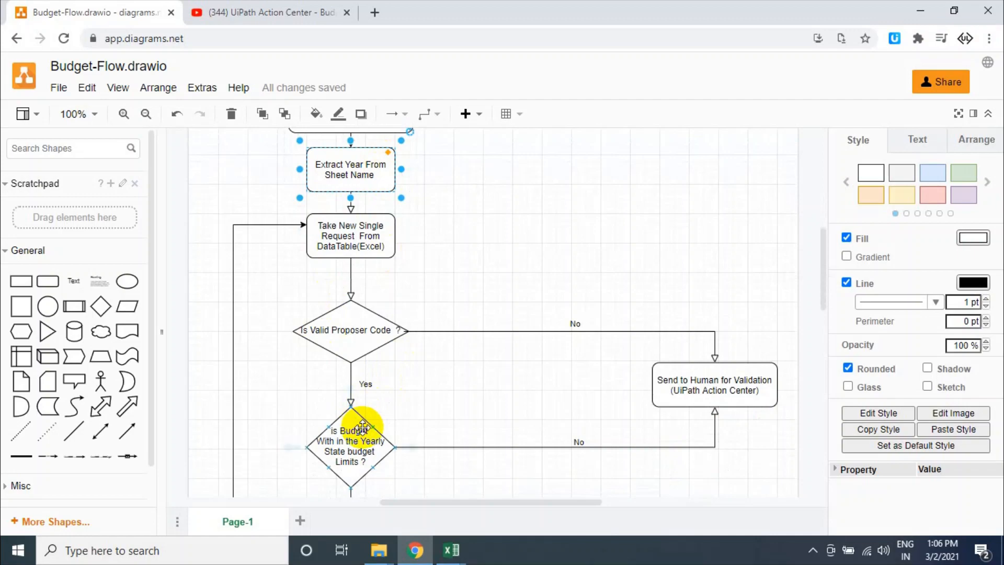
Examine the 2020 and 2021 columns of the State Limits sheet in Excel's Budget.xlsx, and return to the flowchart's last boxes in Chrome
mouse_move(449, 547)
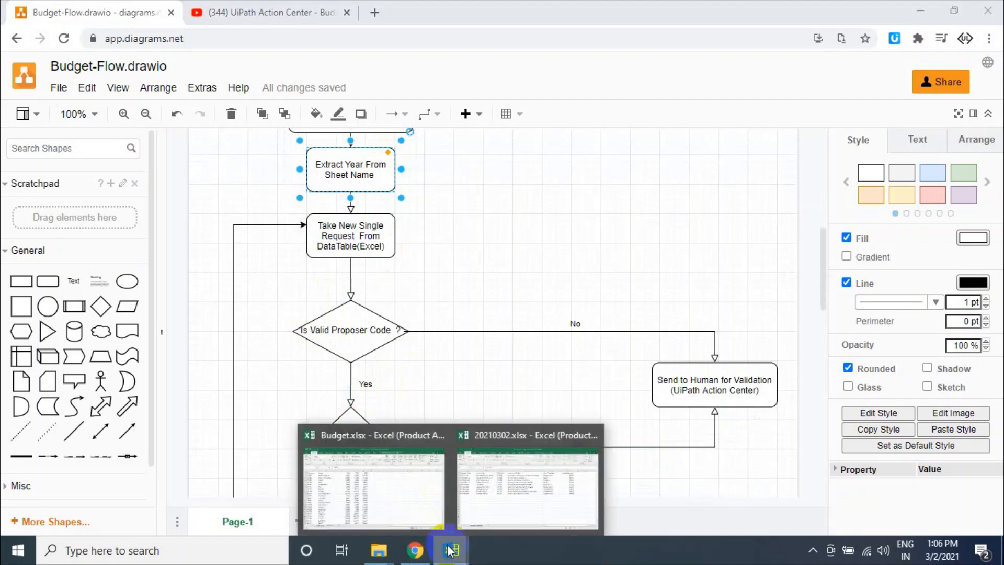
left_click(411, 515)
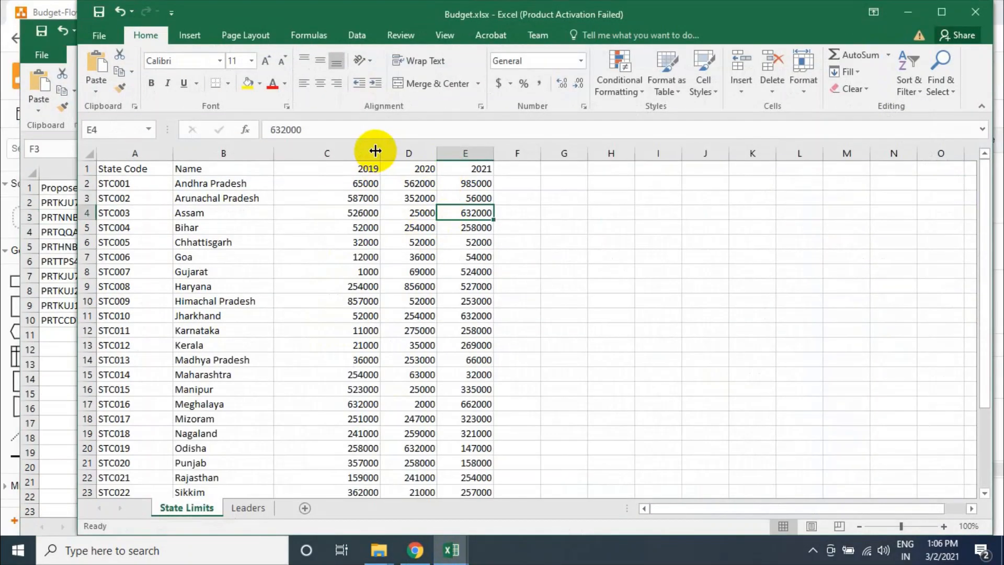
left_click(372, 151)
left_click(394, 152)
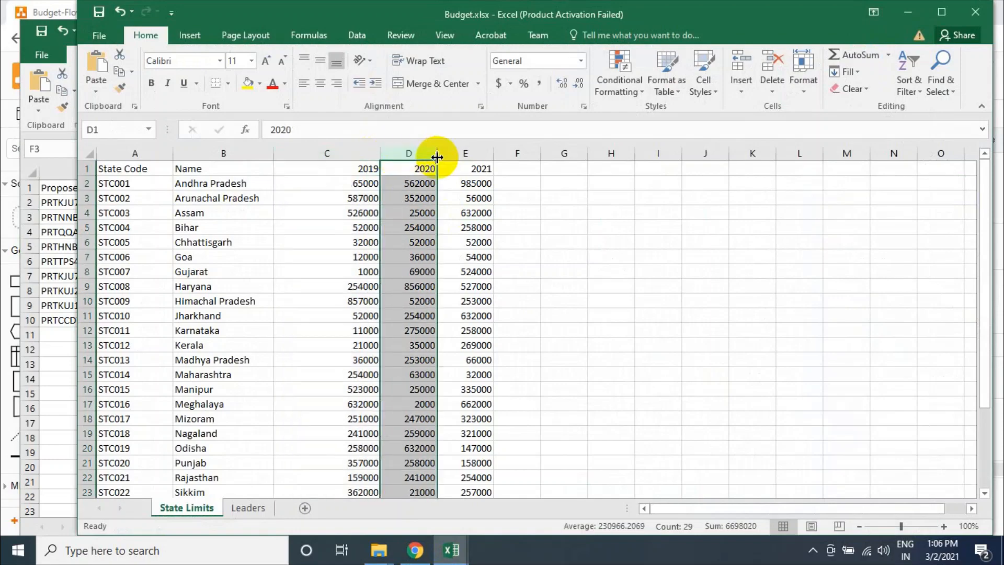
left_click(445, 154)
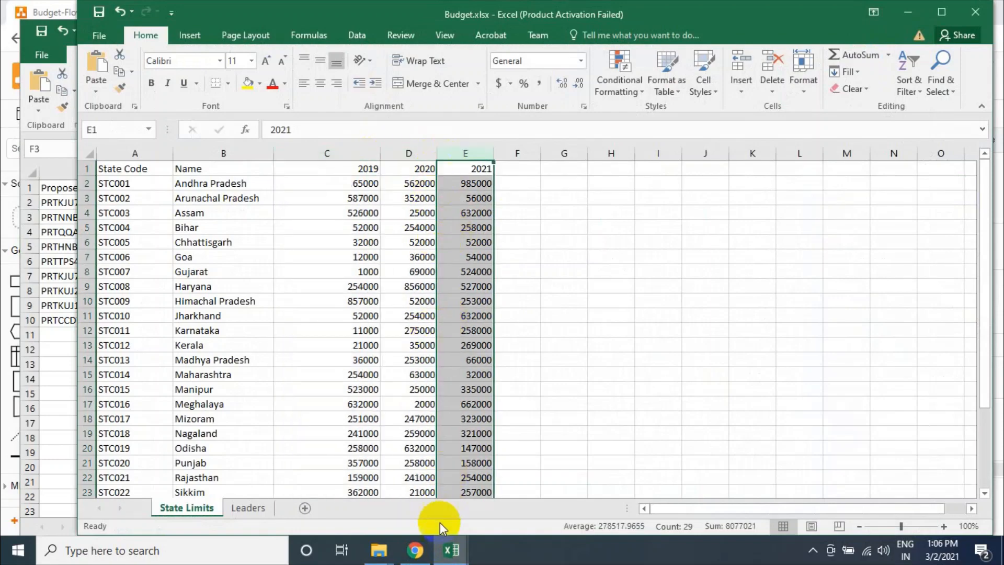
left_click(416, 549)
scroll(460, 385, "down", 5)
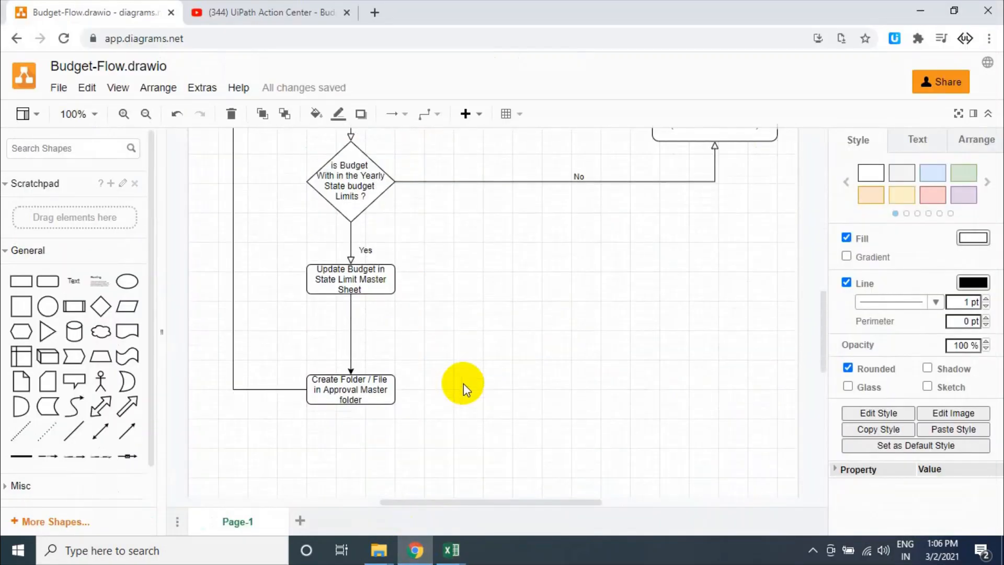
Move the Send to Human for Validation box closer to the two decision diamonds, between their No branches
scroll(463, 383, "up", 4)
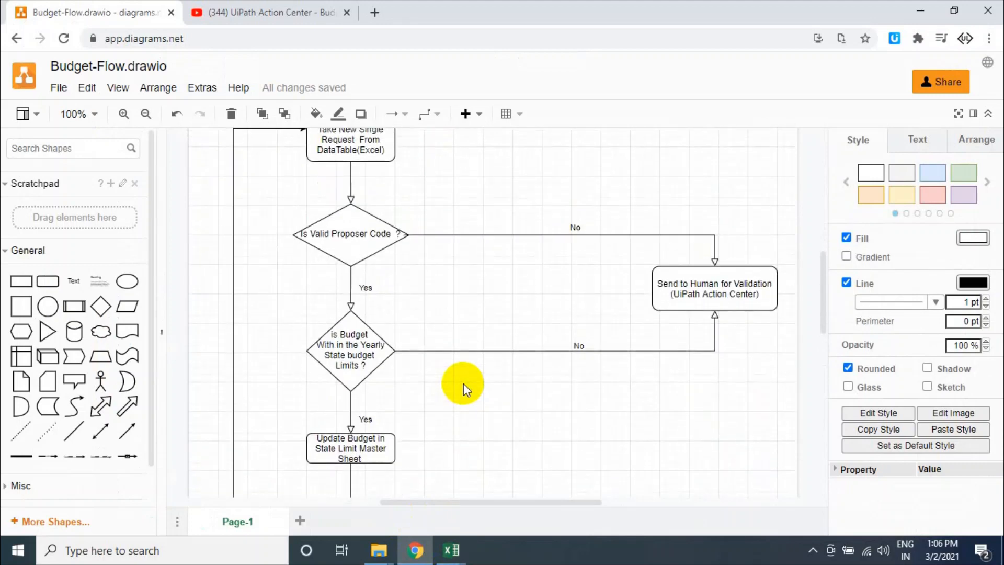
left_click(702, 268)
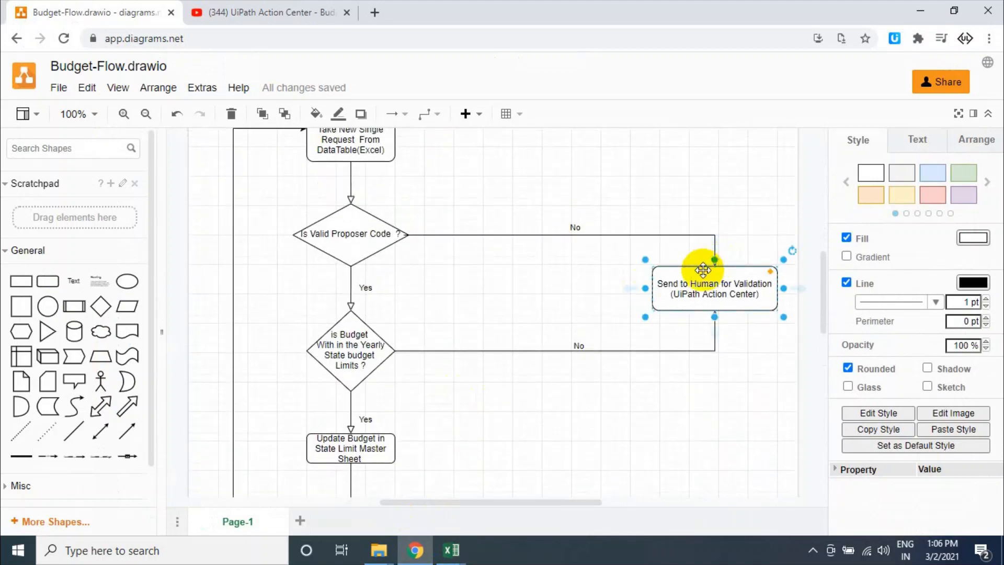
scroll(702, 269, "up", 1)
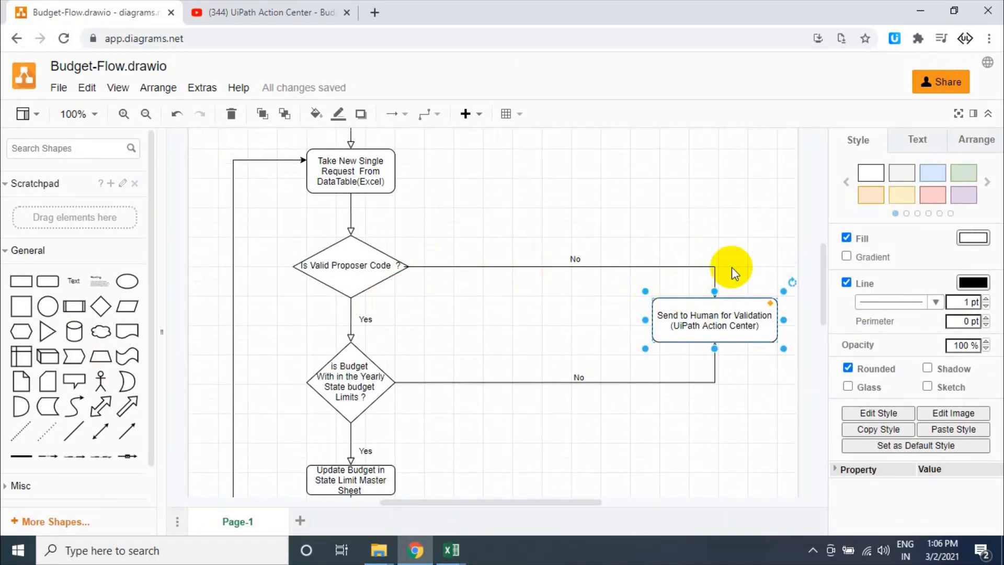
left_click_drag(725, 314, 612, 319)
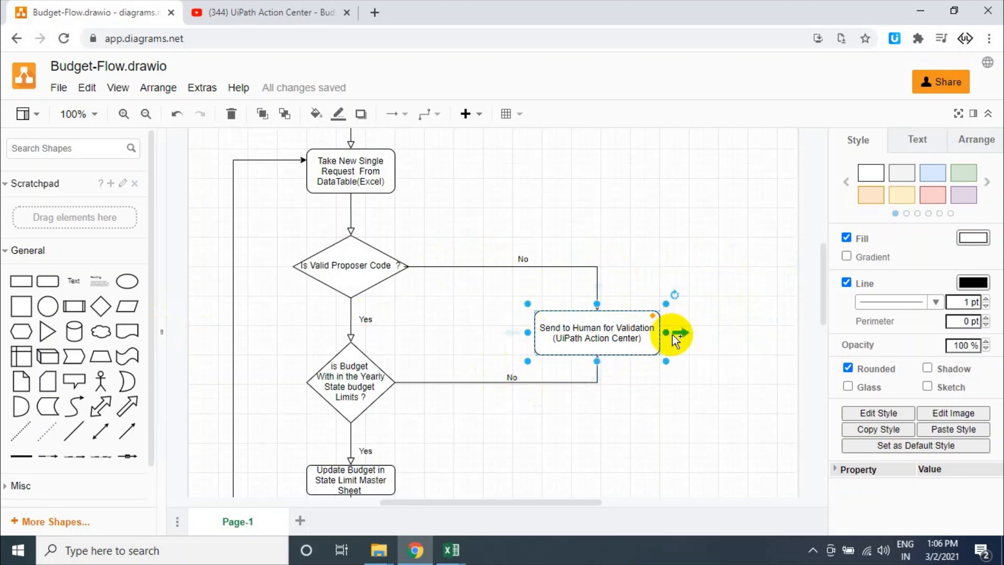
Draw a connector from the Send to Human for Validation box to the Create Folder / File in Approval Master folder box
left_click_drag(678, 334, 405, 482)
left_click_drag(449, 493, 403, 464)
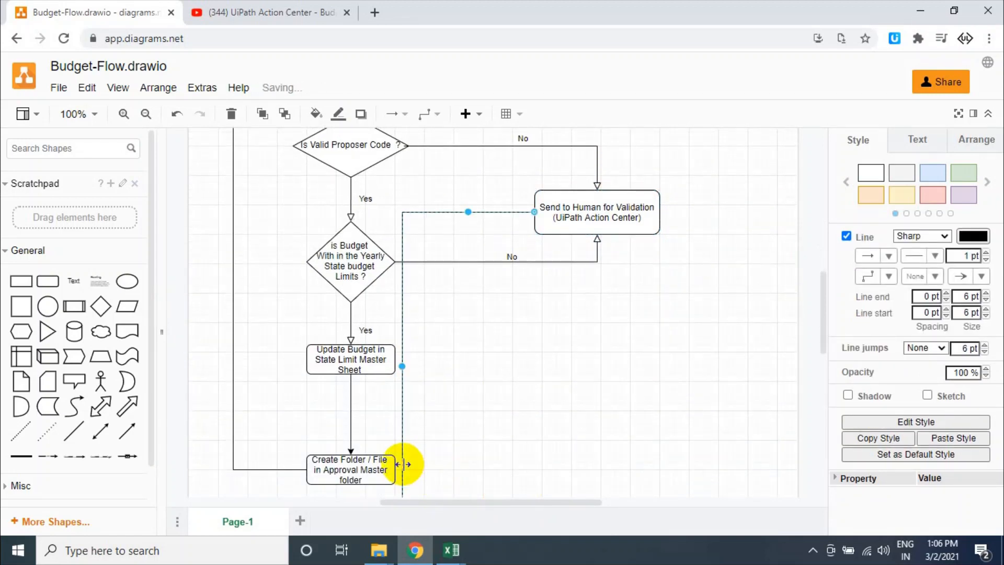
scroll(460, 453, "down", 4)
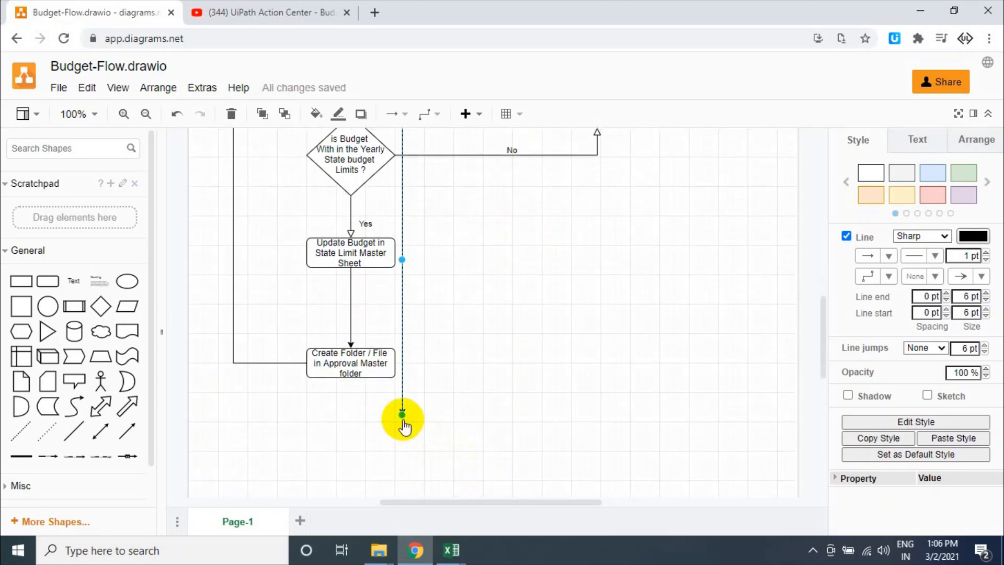
left_click_drag(400, 416, 389, 368)
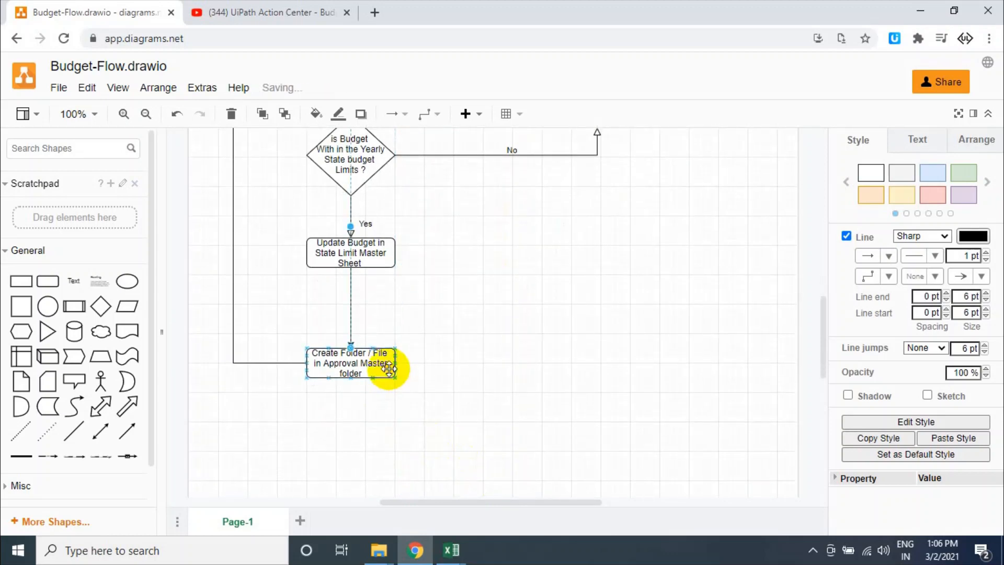
scroll(381, 197, "up", 7)
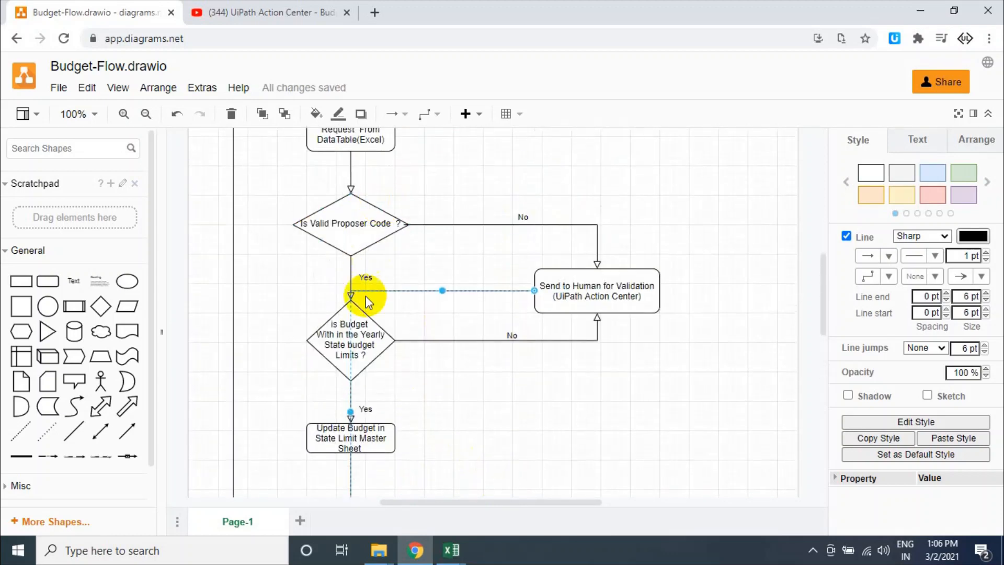
scroll(387, 498, "down", 10)
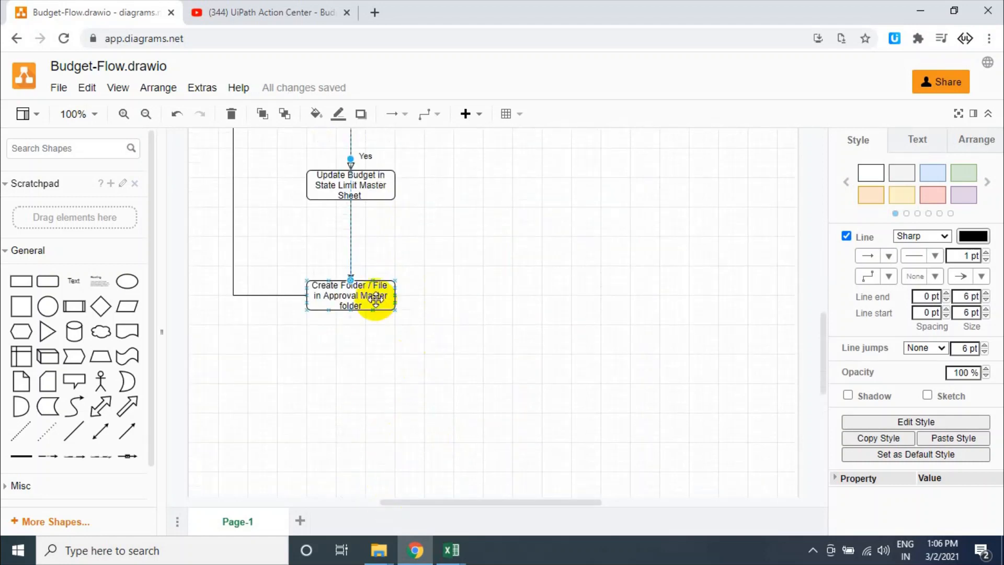
Reattach the new connector so it leaves the validation box's right side and enters the approval folder box's right side
left_click_drag(351, 282, 394, 299)
scroll(509, 290, "up", 3)
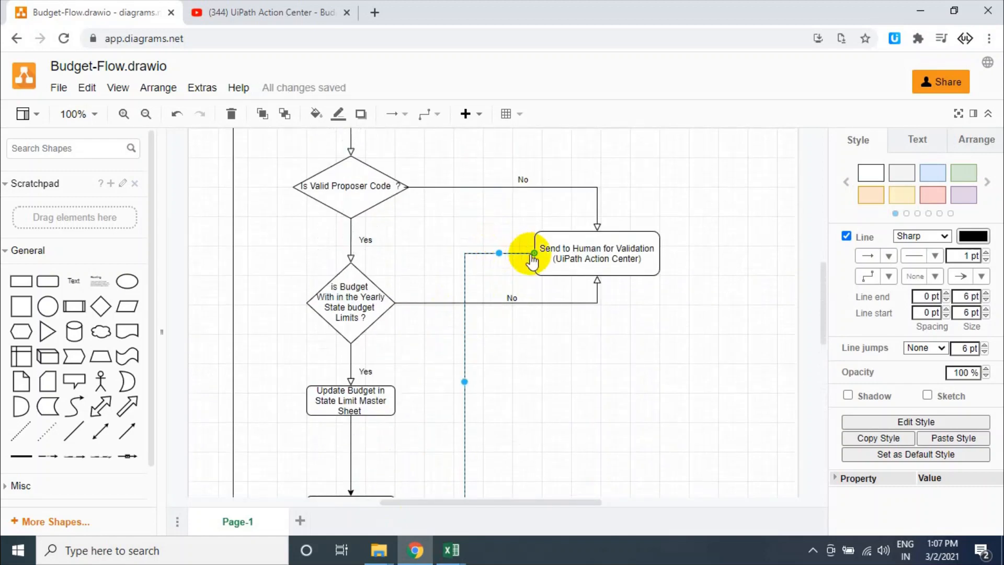
left_click_drag(528, 253, 660, 263)
scroll(701, 336, "down", 3)
scroll(680, 345, "up", 1)
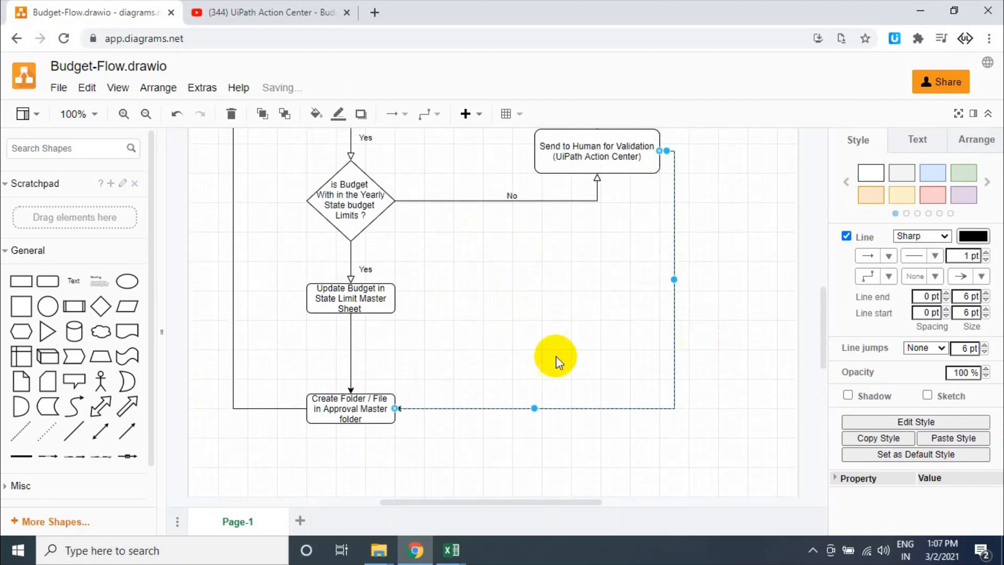
left_click(531, 354)
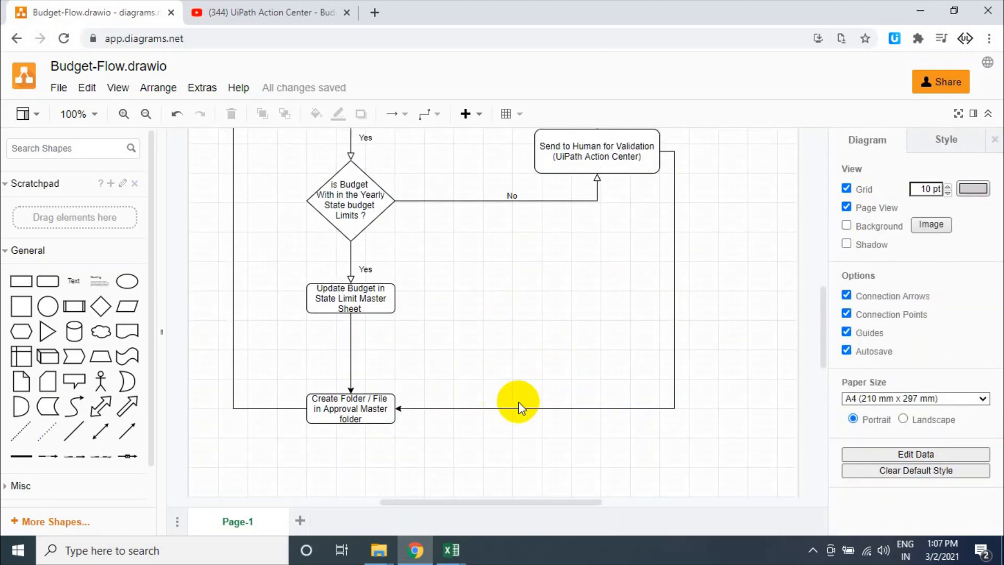
Insert a blank decision diamond into the connector between the validation and approval folder boxes, aligned level with the approval folder box
mouse_move(100, 312)
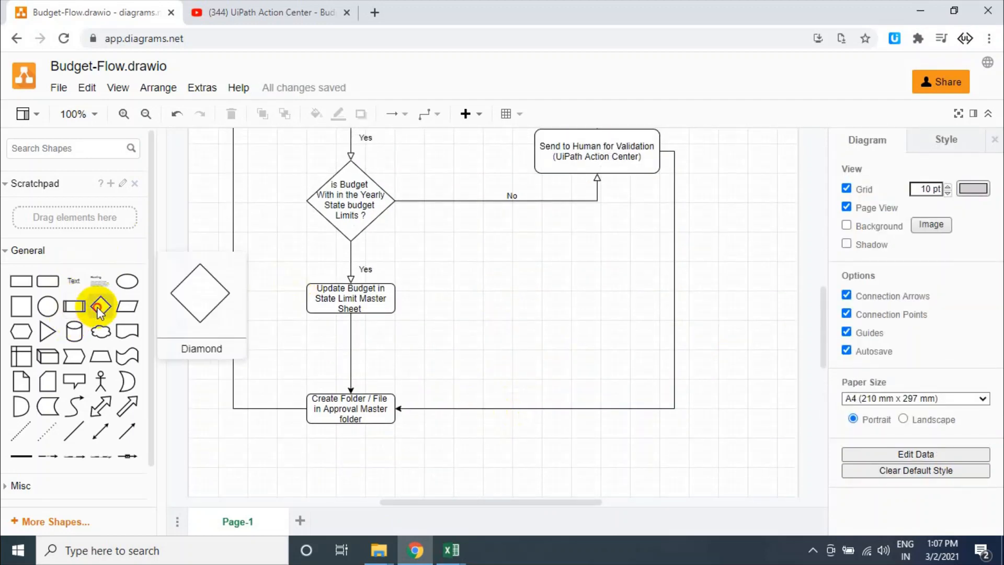
left_click_drag(99, 312, 575, 414)
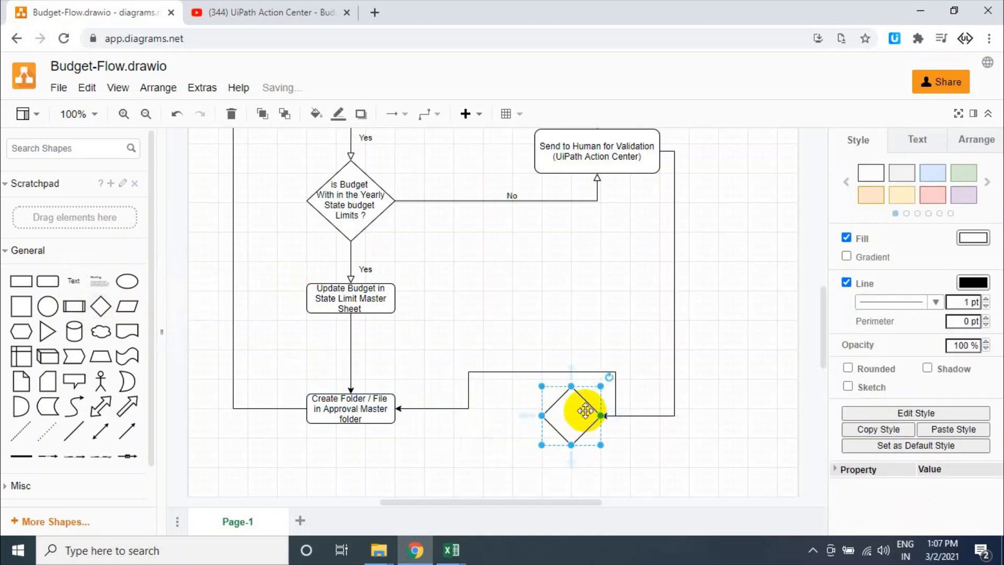
left_click(590, 371)
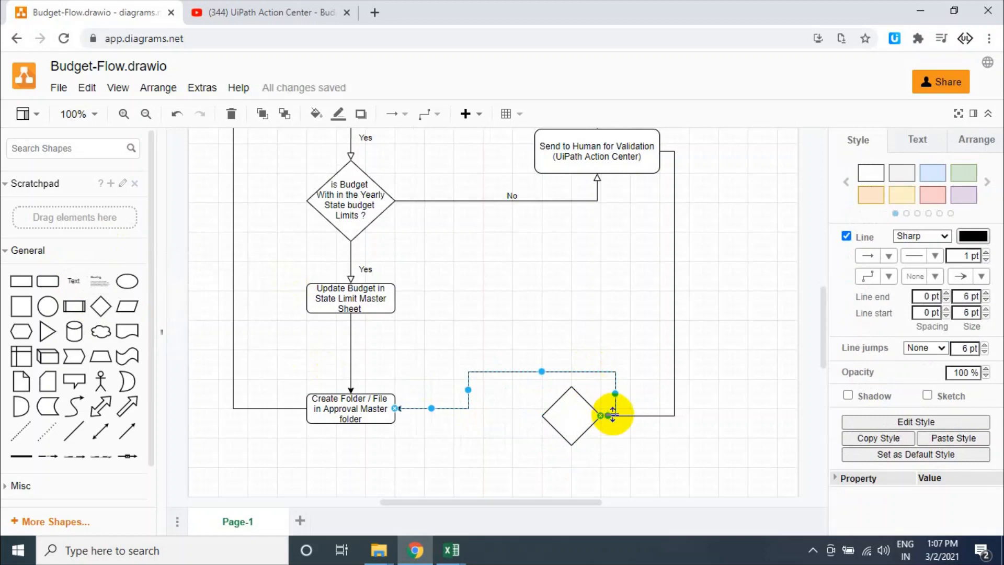
left_click(569, 414)
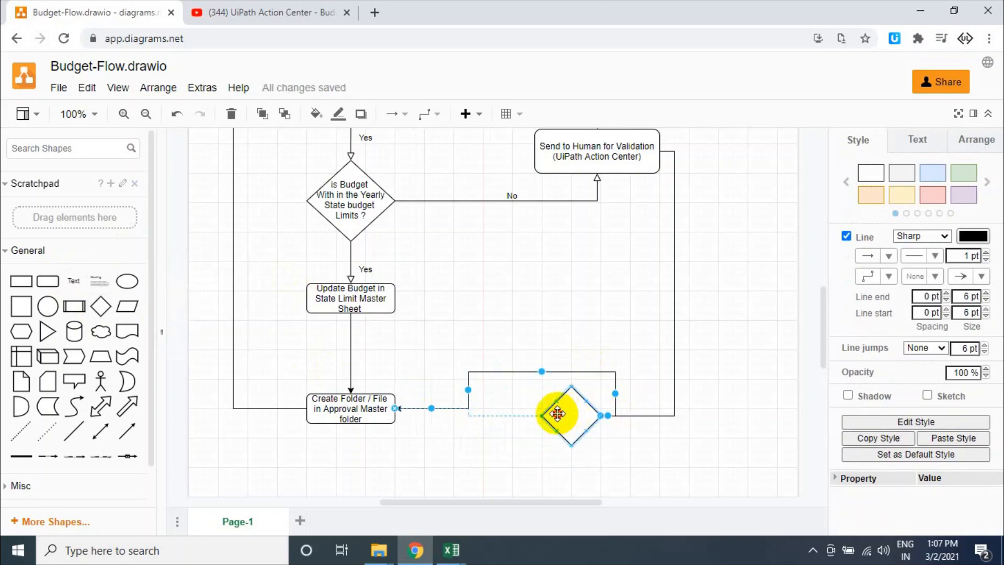
left_click_drag(563, 414, 566, 403)
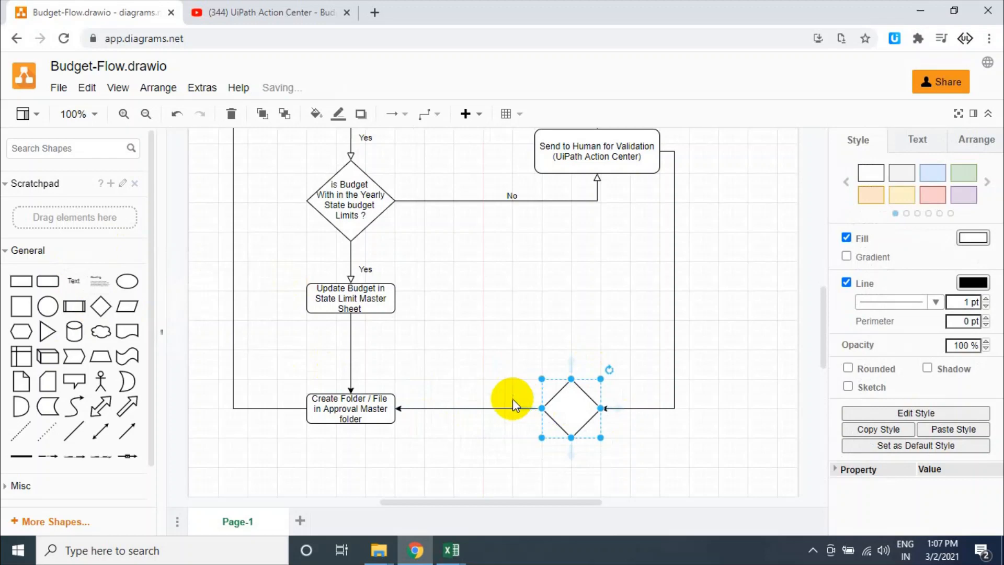
left_click(472, 407)
right_click(473, 408)
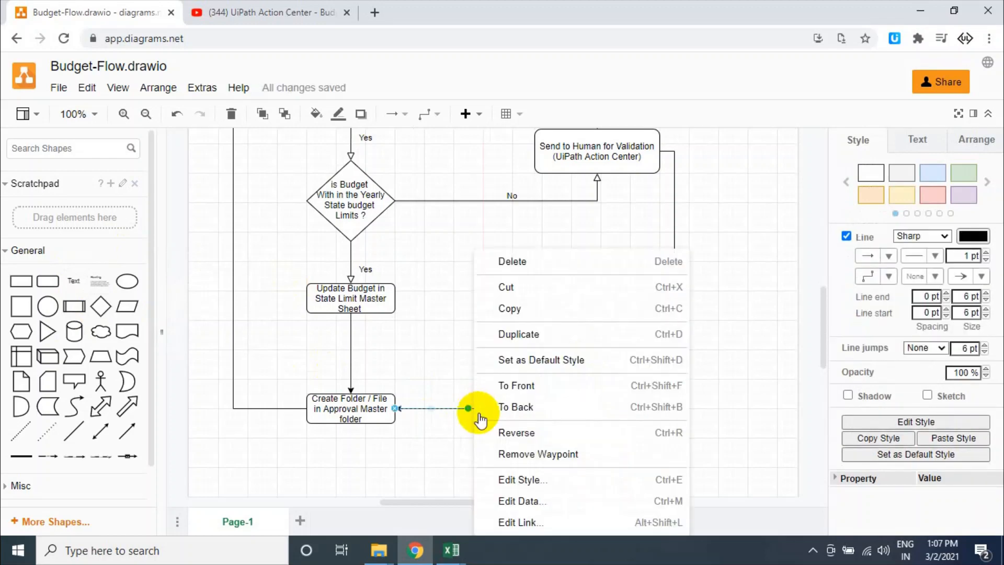
left_click(533, 500)
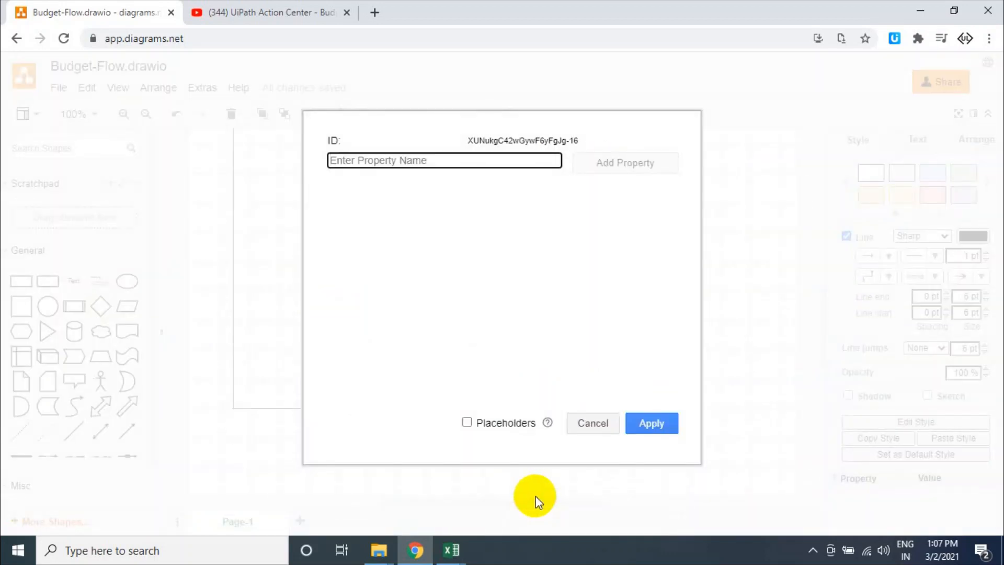
left_click(580, 422)
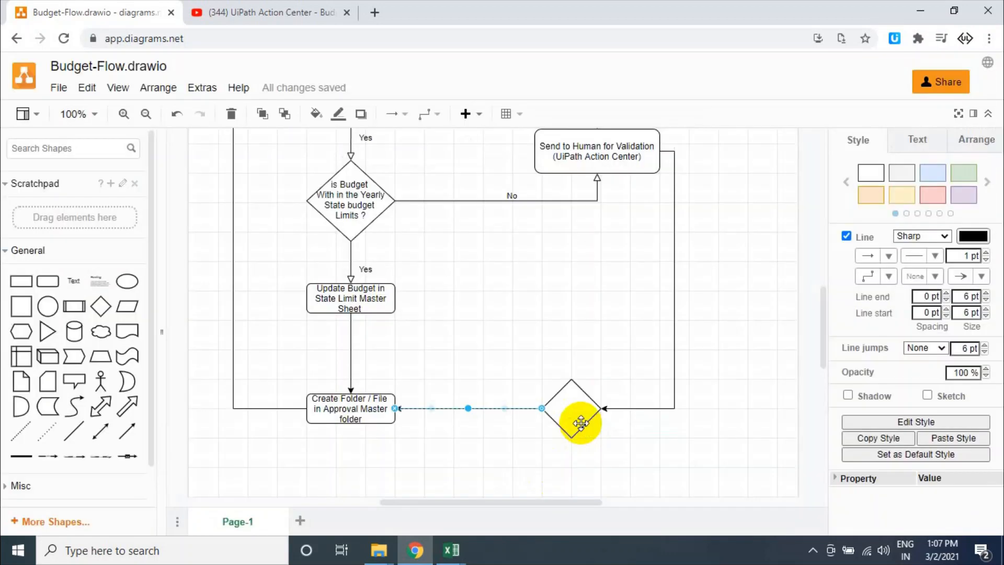
Try to add an "Approved" property to the data of the connector from the blank diamond to the approval folder box
right_click(485, 409)
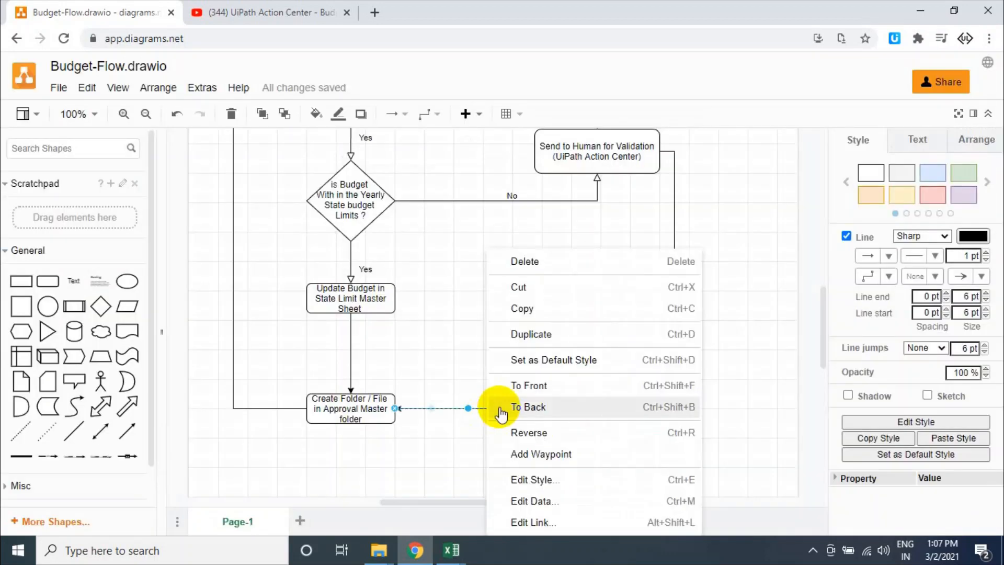
left_click(567, 510)
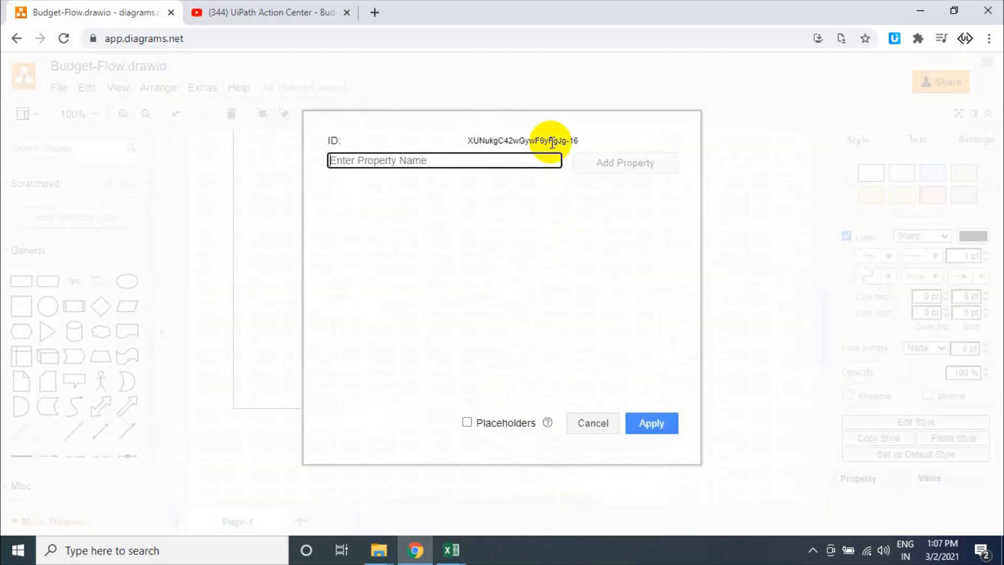
type("Ye")
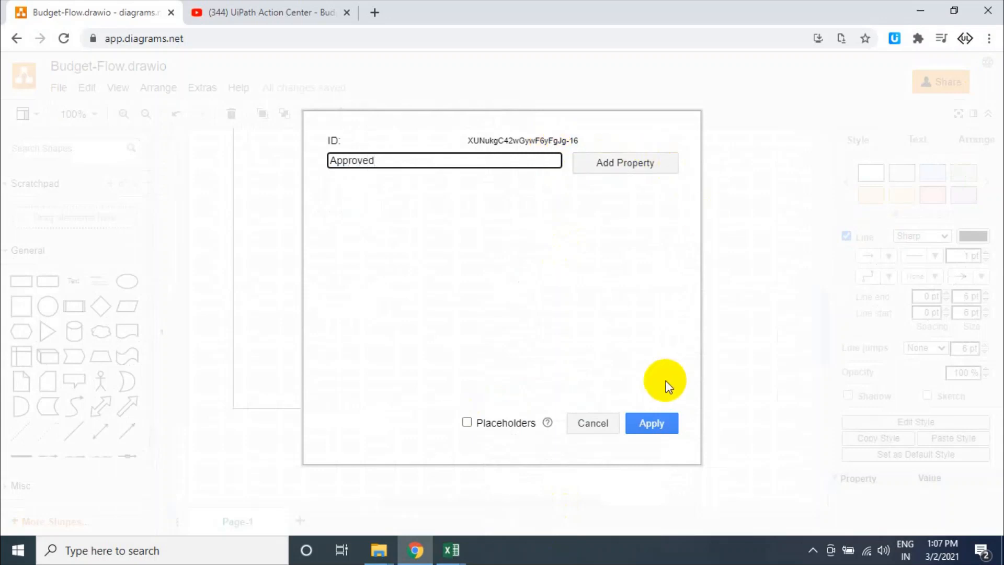
left_click(656, 422)
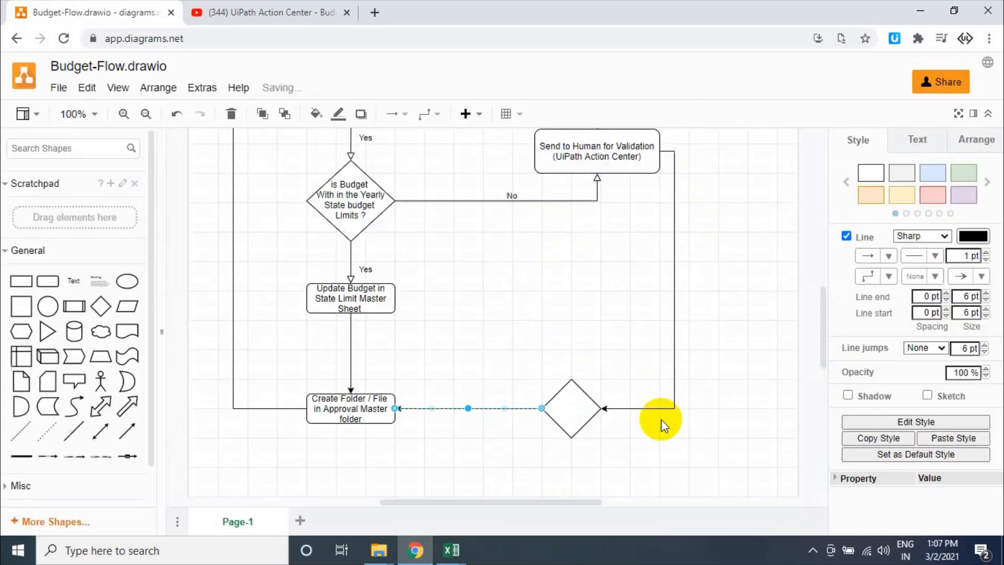
left_click(538, 323)
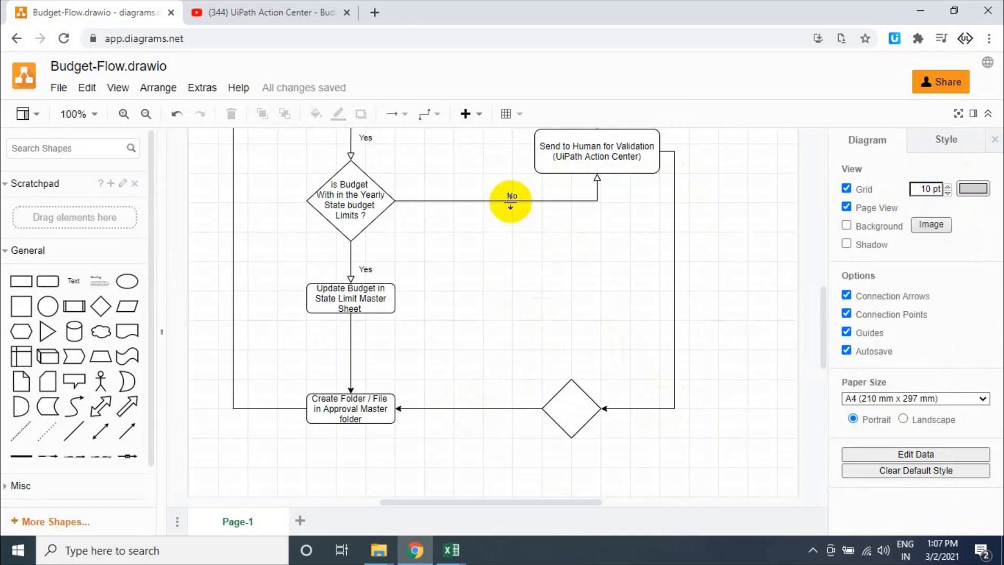
left_click(513, 196)
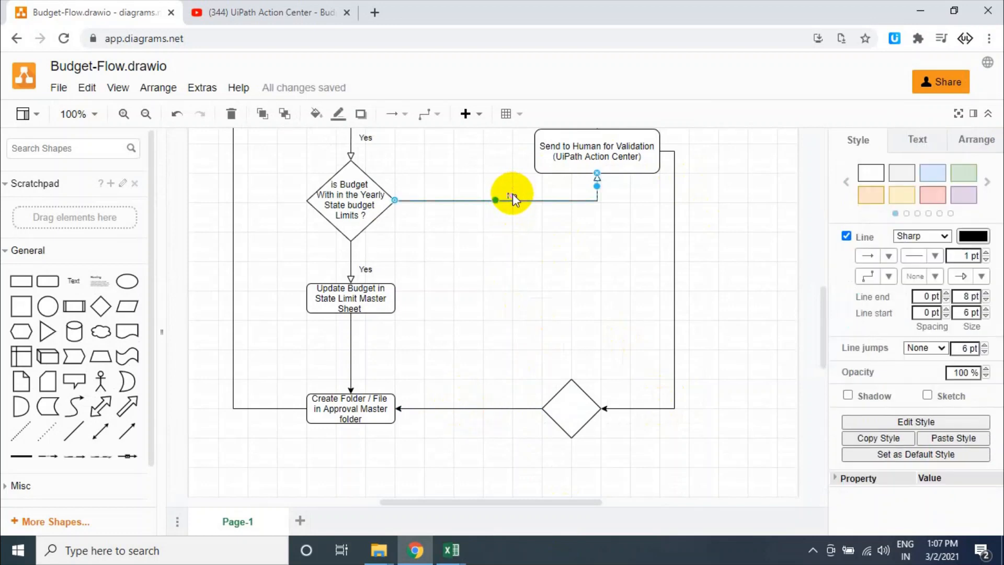
key("ctrl+d")
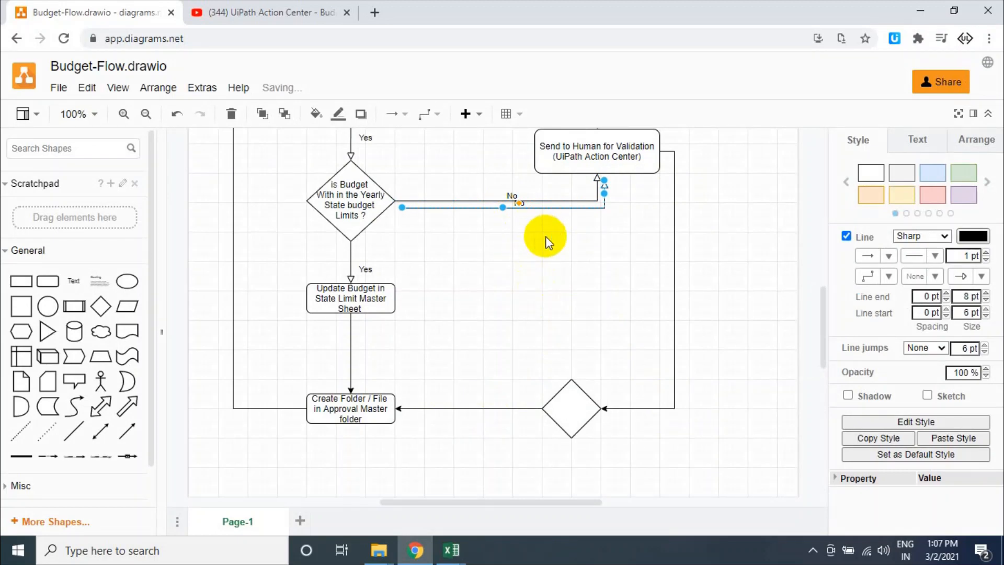
key("Delete")
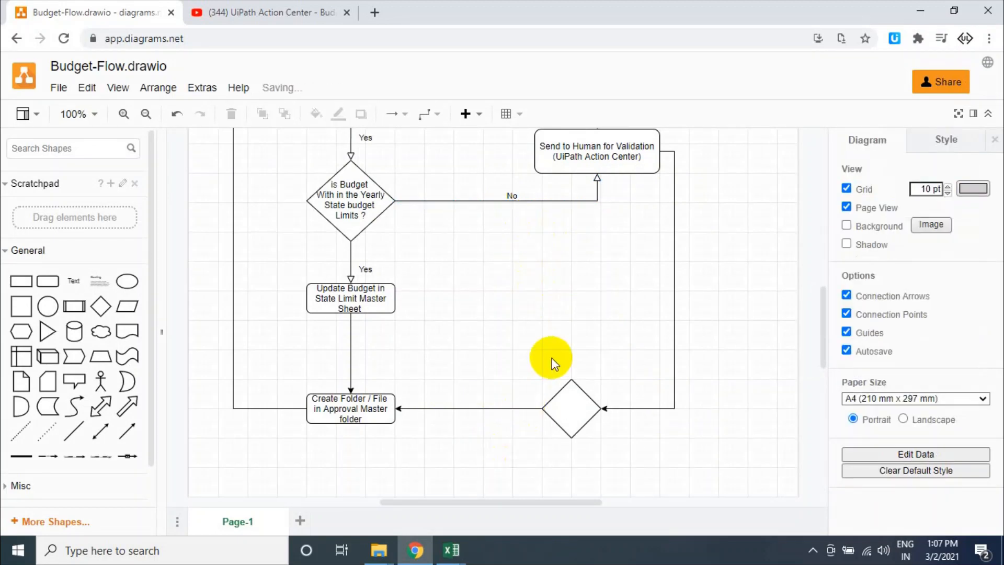
Duplicate the Create Folder / File in Approval Master folder box and place the copy in the empty space below it
scroll(549, 359, "down", 3)
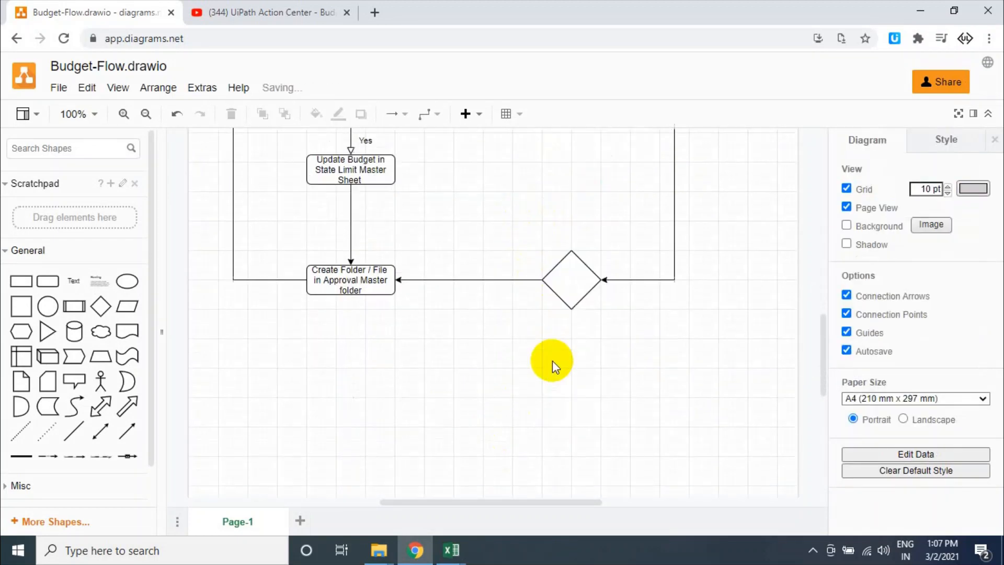
left_click(377, 269)
left_click_drag(377, 269, 468, 368)
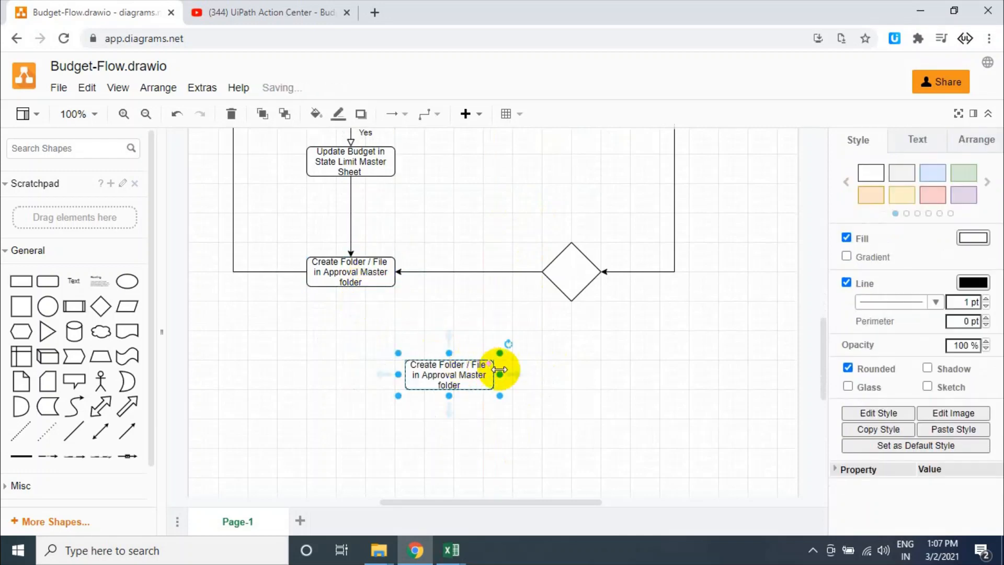
Change the copied box's text to "Create Folder / File in Rejected Master folder, Update Reason for Rejection"
double_click(460, 375)
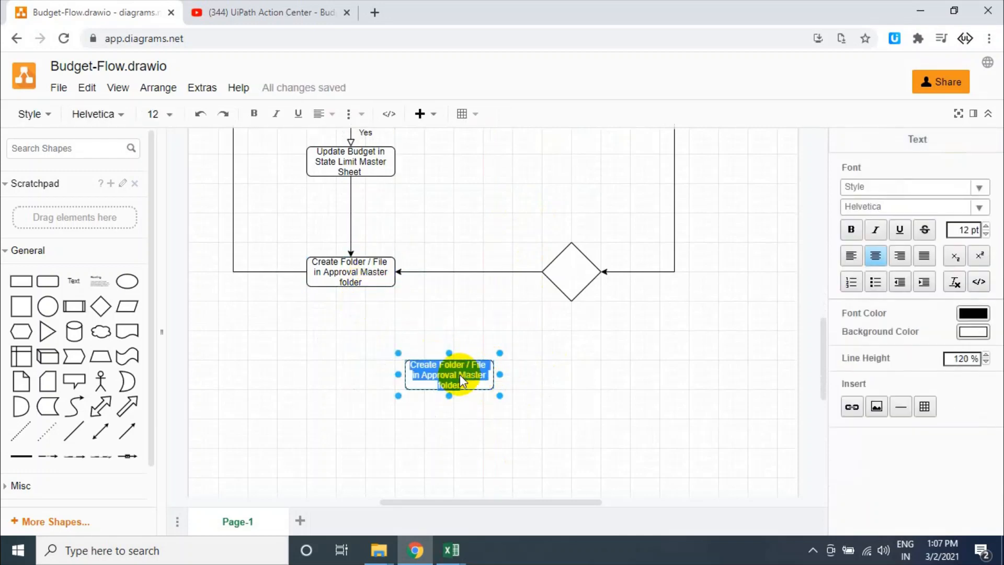
double_click(447, 375)
type("a")
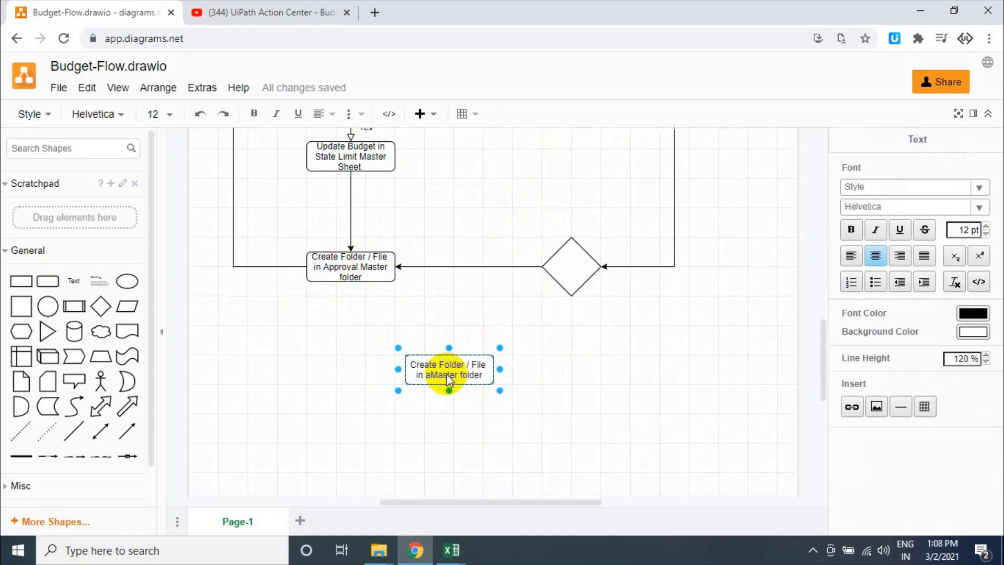
key("BackSpace")
type("Rejected")
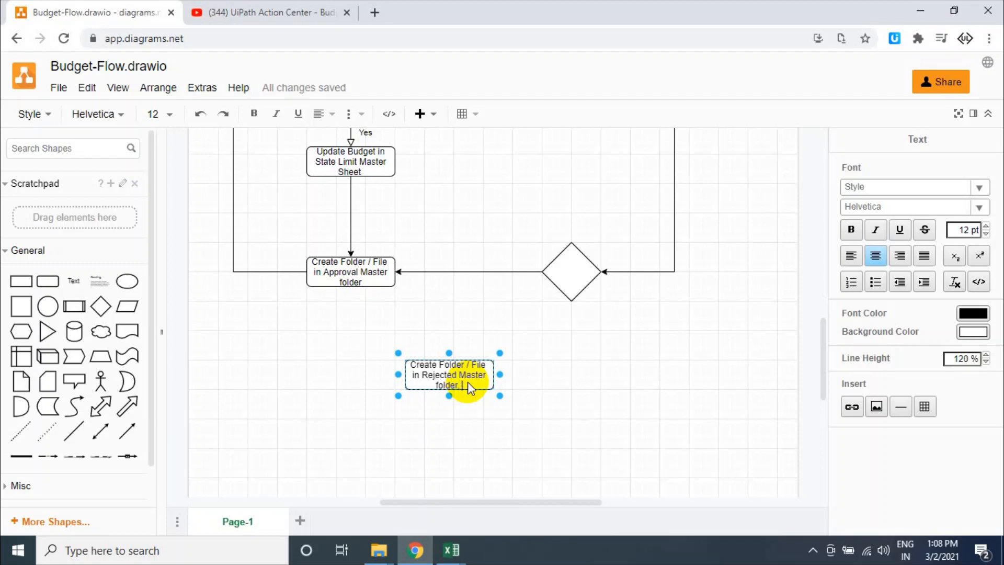
type("Update Reason")
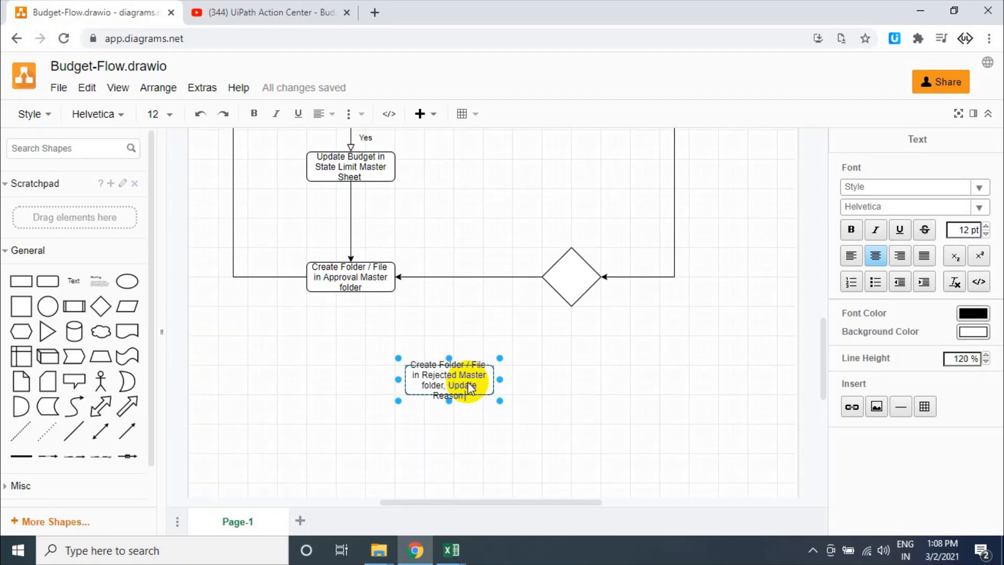
type(" for Rejection")
Enlarge the rejection box to fit its text on two lines and position it beneath the blank diamond
left_click_drag(499, 401, 605, 439)
left_click_drag(567, 369, 634, 376)
Select the blank decision diamond above the rejection box
left_click(572, 296)
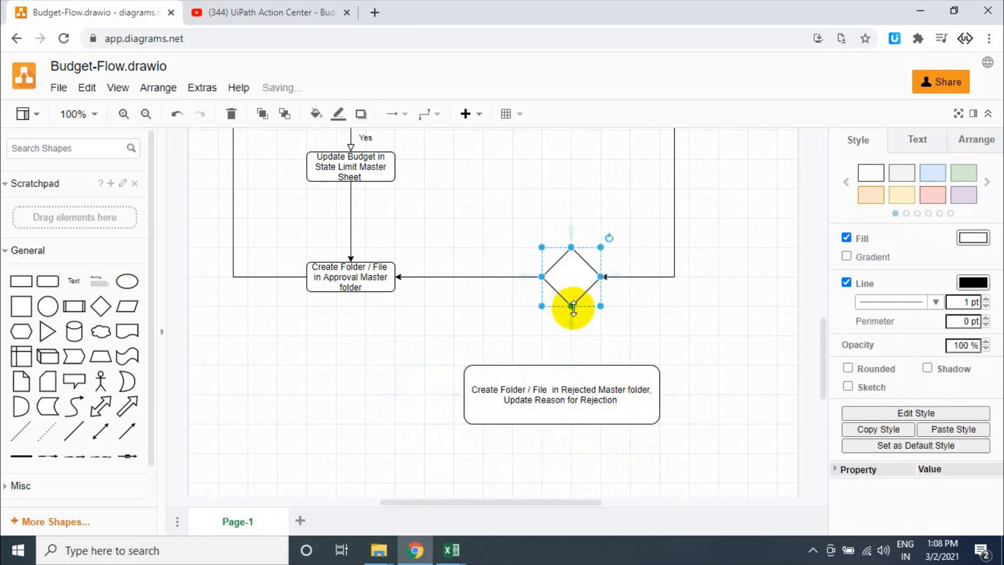